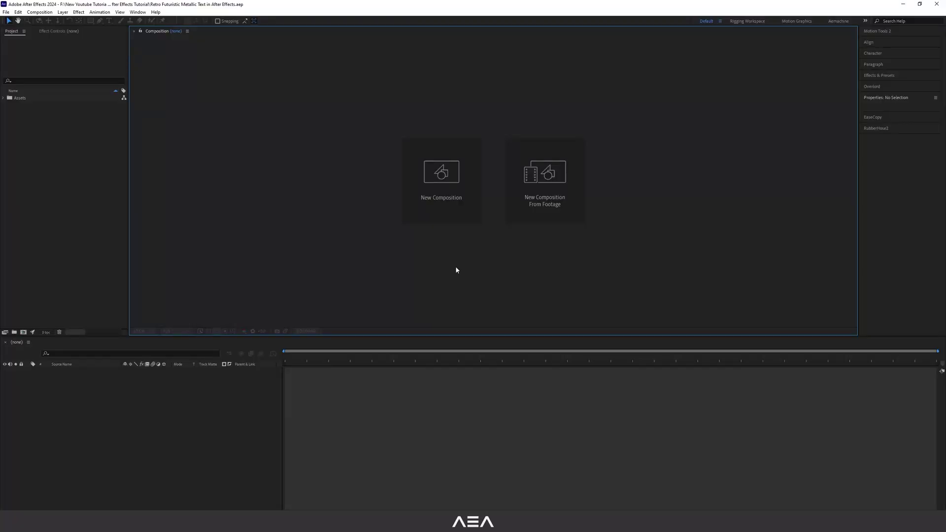
# Create a 2560 x 1440 composition named Reflection Map at 24 fps with a 20-second duration
pyautogui.click(447, 196)
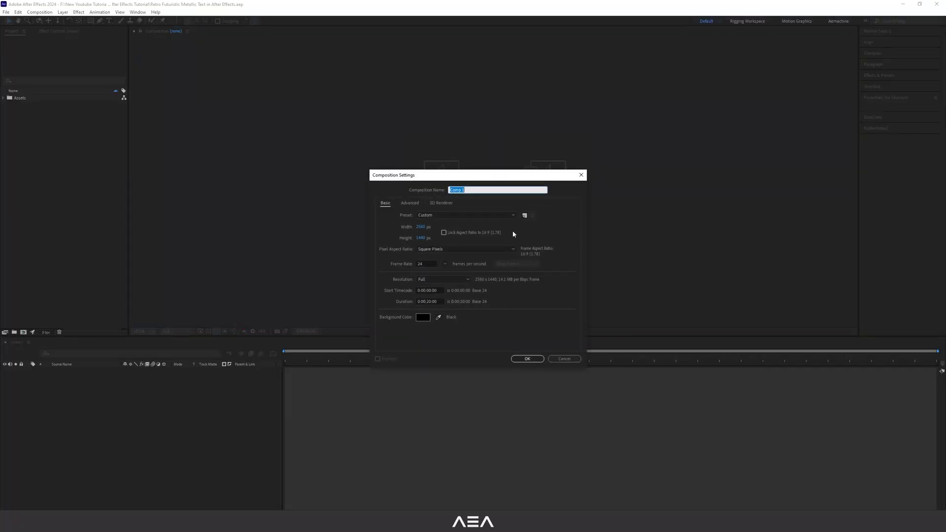
pyautogui.click(392, 230)
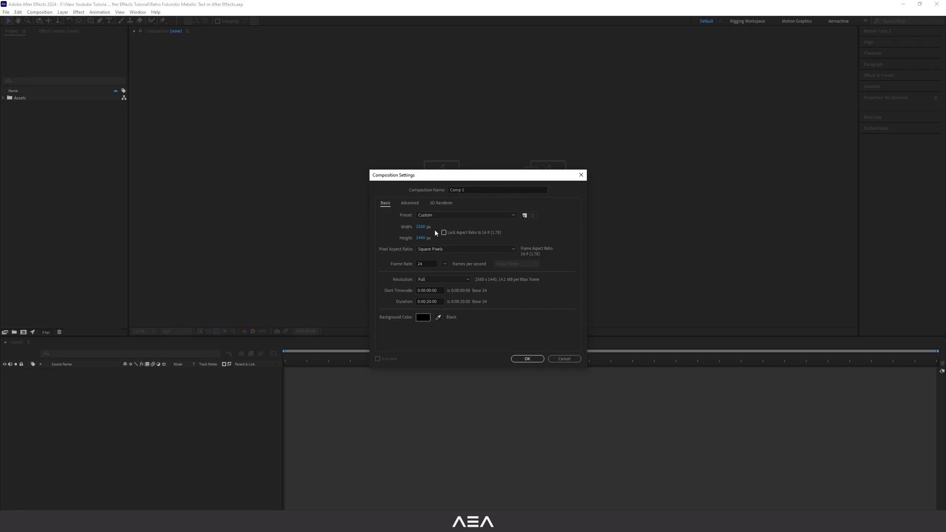
pyautogui.click(474, 190)
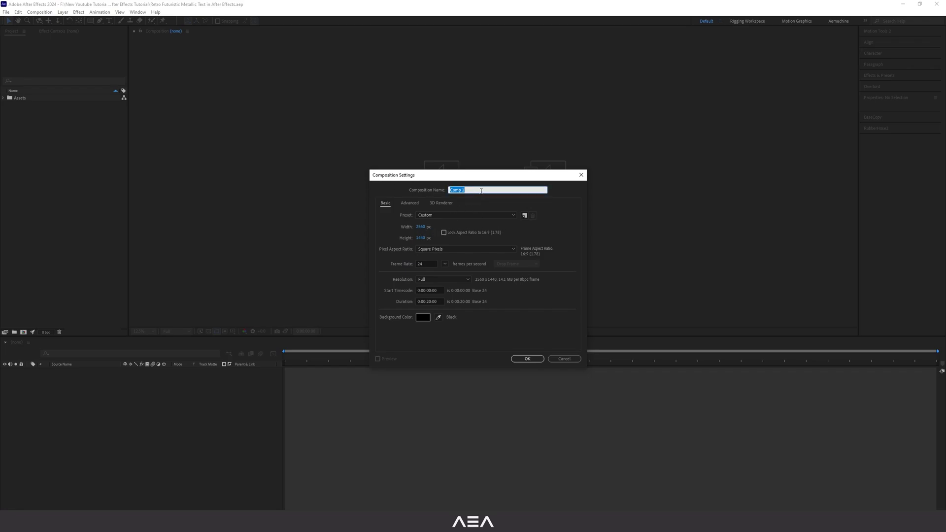
pyautogui.write('Reflection Map')
pyautogui.click(528, 359)
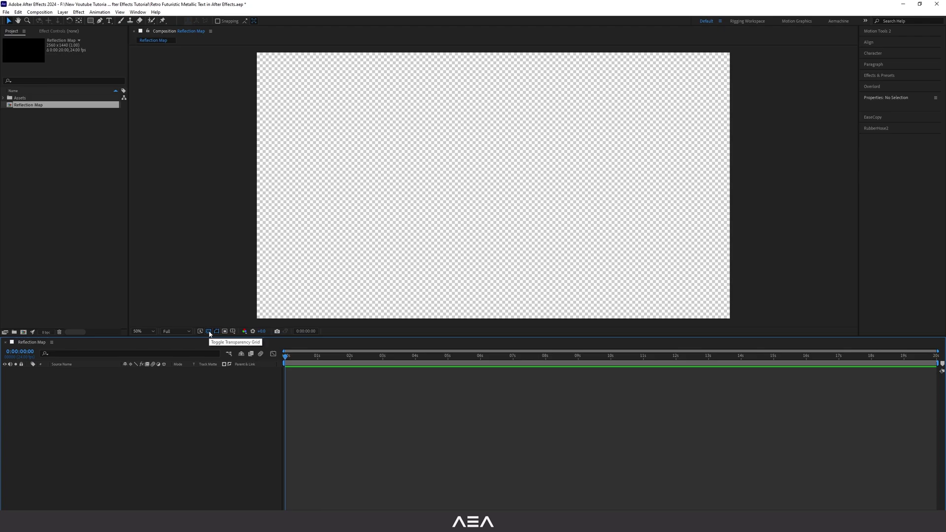
# Toggle the transparency grid in the composition view and leave it turned off
pyautogui.click(209, 331)
pyautogui.click(209, 332)
pyautogui.click(209, 332)
pyautogui.click(209, 332)
pyautogui.click(209, 332)
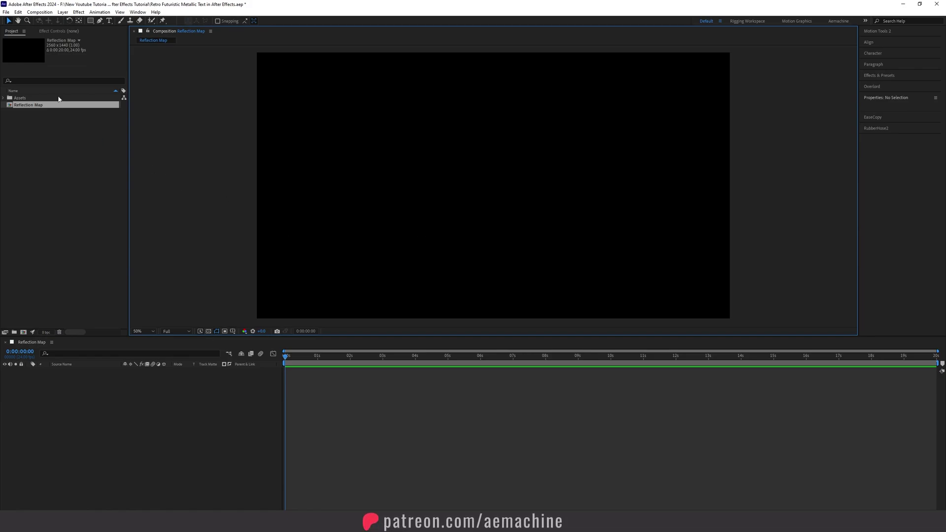
# Expand the Assets folder and preview the two gradient palette images and reflection.jpg
pyautogui.click(22, 37)
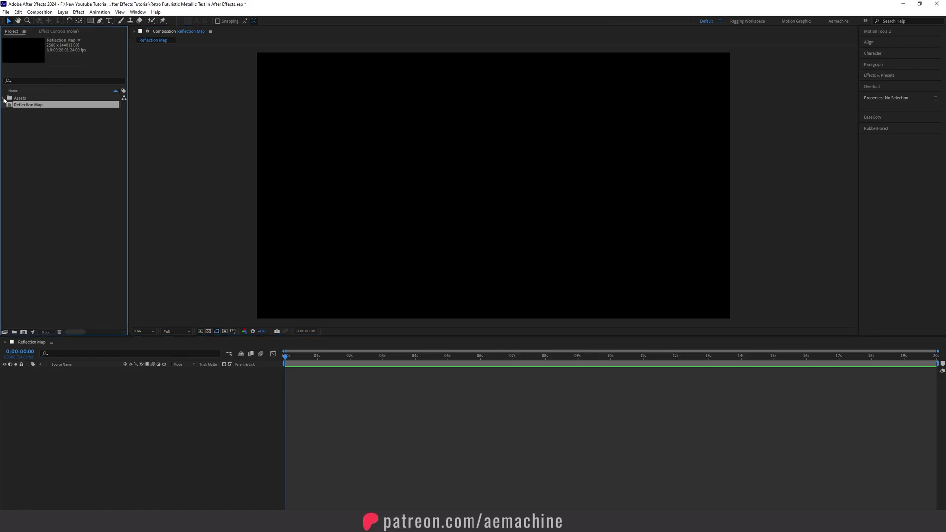
pyautogui.click(4, 98)
pyautogui.click(40, 105)
pyautogui.click(42, 113)
pyautogui.click(41, 120)
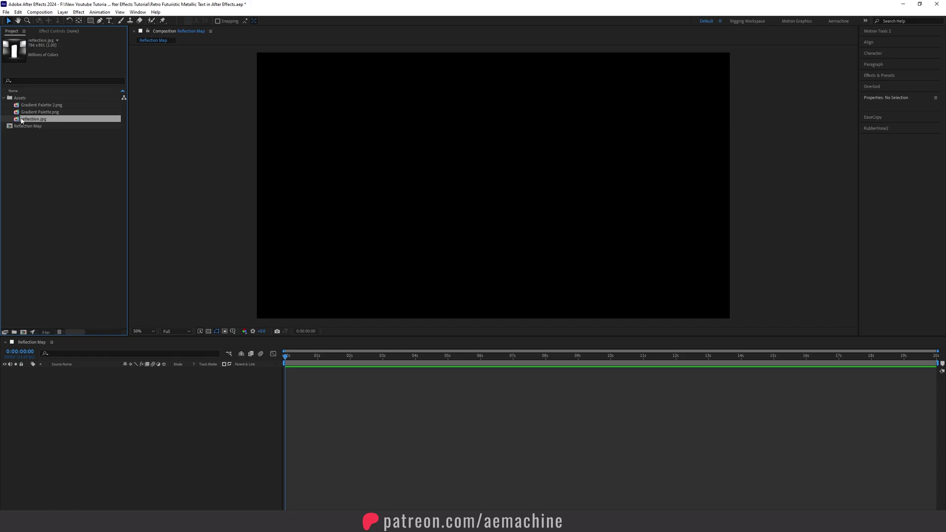
pyautogui.rightClick(54, 150)
pyautogui.moveTo(98, 187)
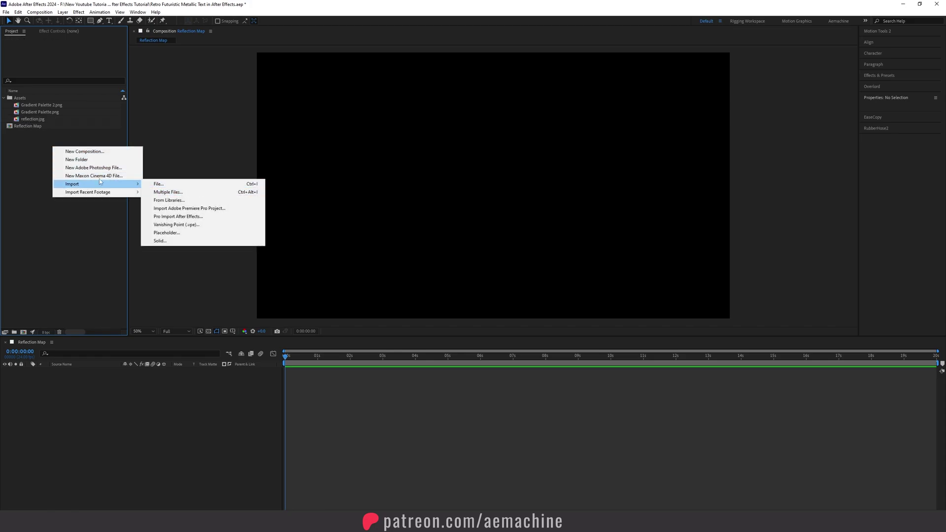
pyautogui.click(23, 143)
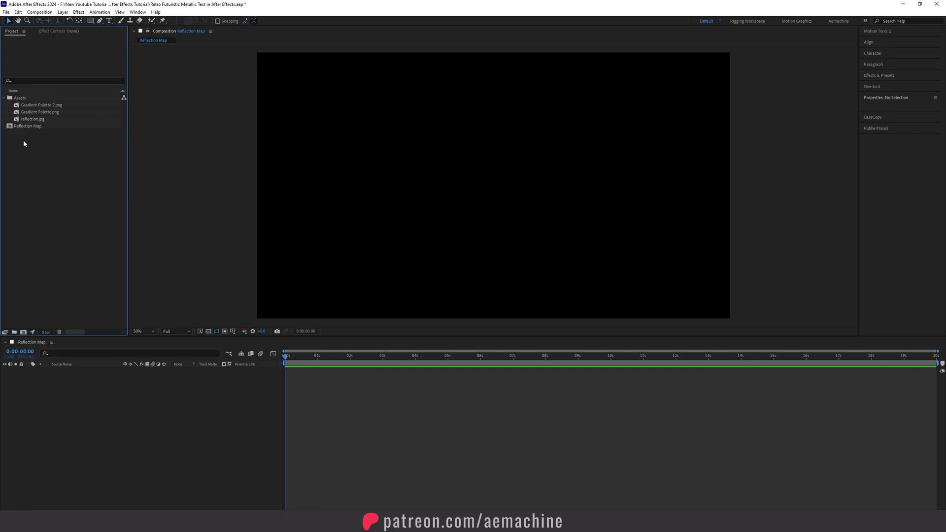
# Add reflection.jpg to the Reflection Map composition as a layer and scale it down to 72%
pyautogui.click(29, 120)
pyautogui.moveTo(36, 119); pyautogui.dragTo(92, 420)
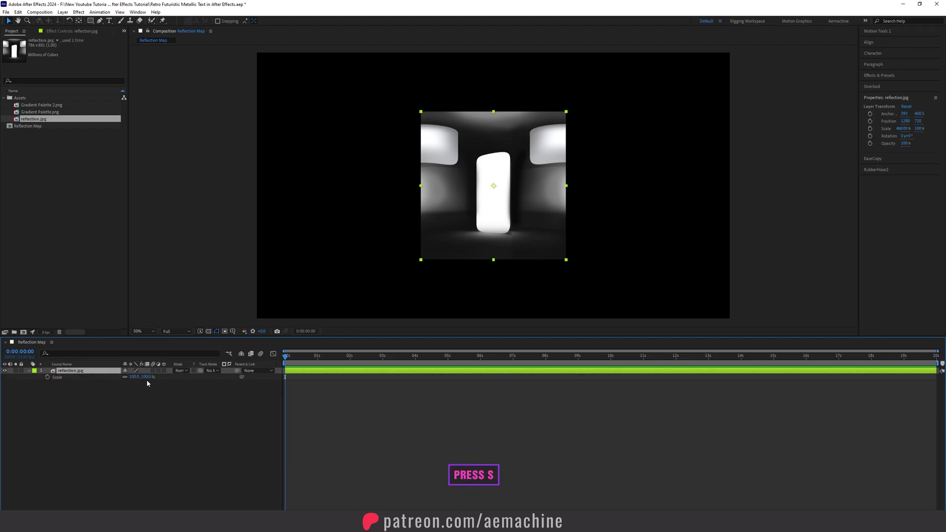
pyautogui.press('s')
pyautogui.moveTo(147, 377); pyautogui.dragTo(136, 377)
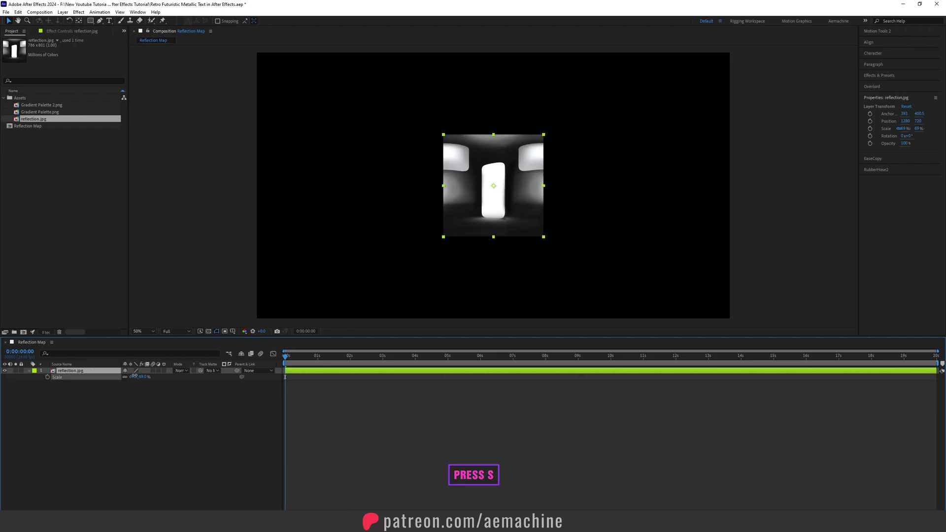
pyautogui.click(138, 402)
# Find the CC RepeTile effect and apply it to the reflection.jpg layer
pyautogui.click(78, 373)
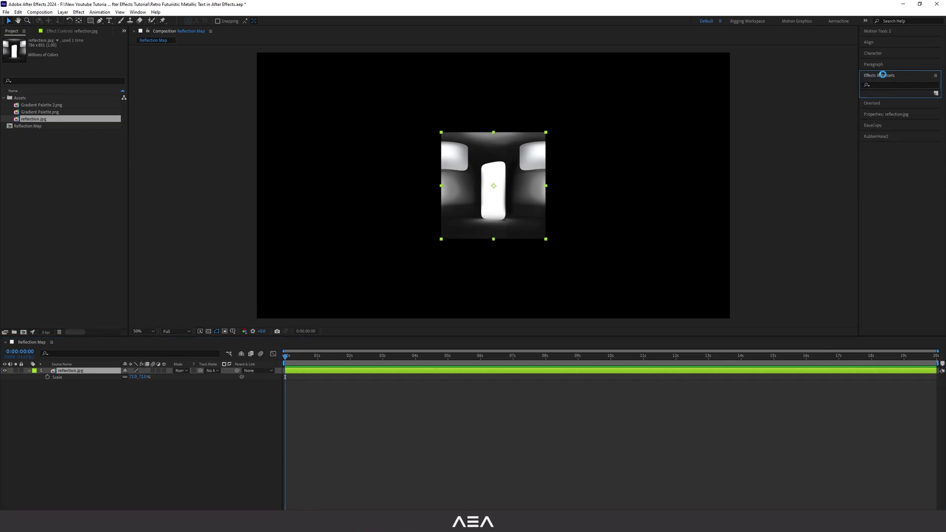
pyautogui.click(883, 75)
pyautogui.click(137, 12)
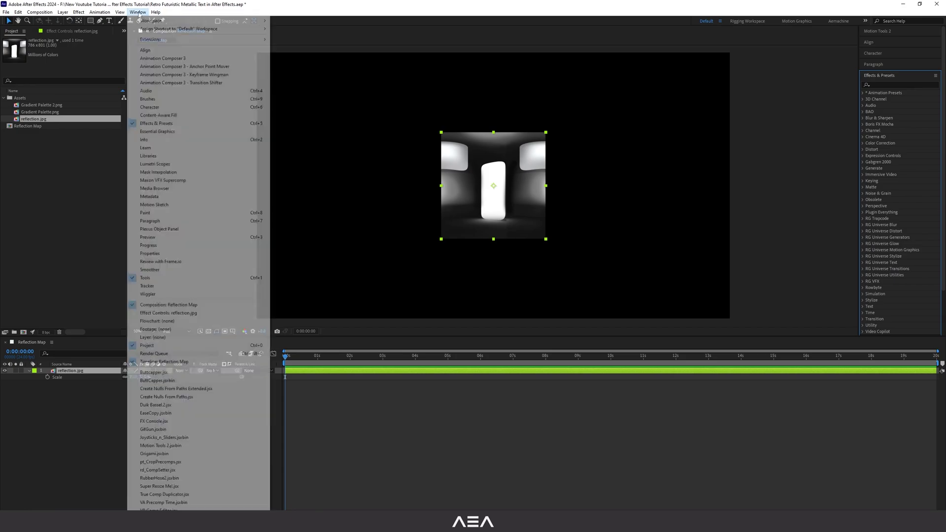
pyautogui.moveTo(157, 43)
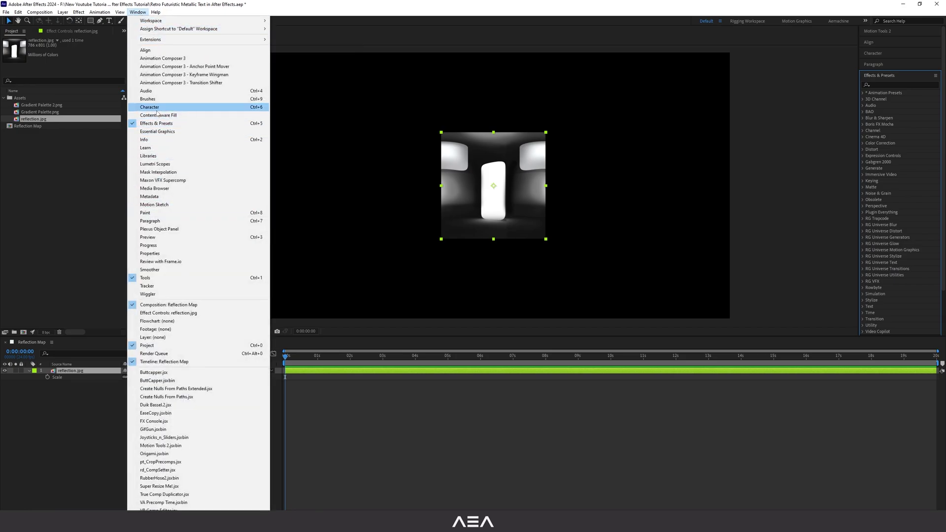
pyautogui.click(138, 12)
pyautogui.click(882, 85)
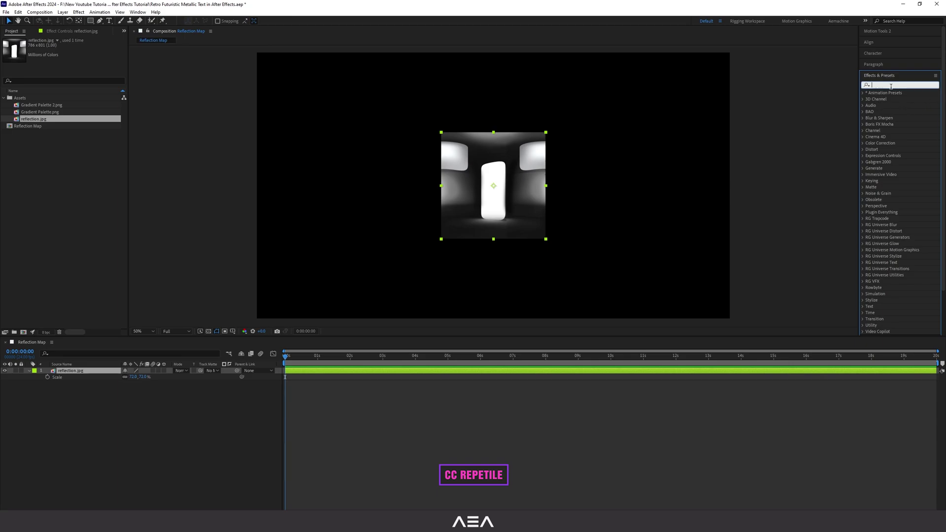
pyautogui.write('Cc re')
pyautogui.doubleClick(890, 99)
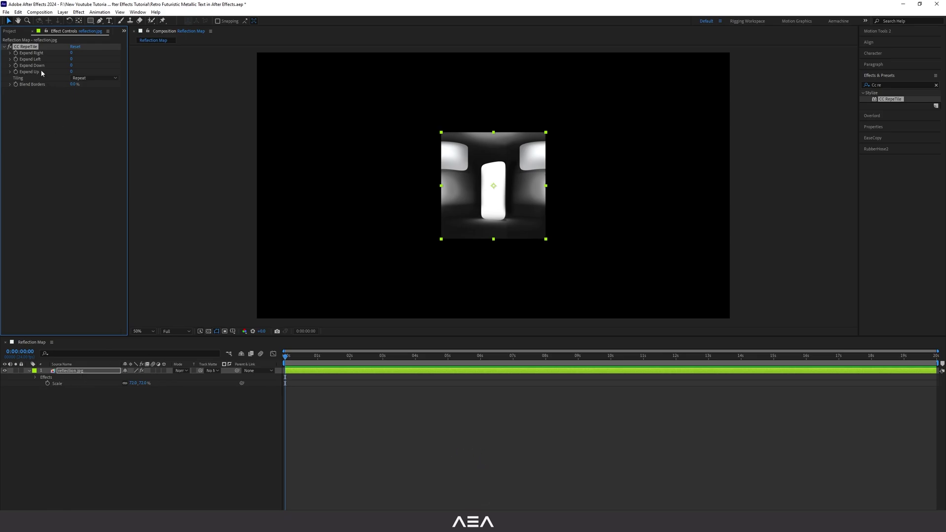
# Expand the CC RepeTile tiling to fill the frame, about 1460 right, 1600 left, 1100 down and 950 up
pyautogui.moveTo(71, 53); pyautogui.dragTo(664, 105)
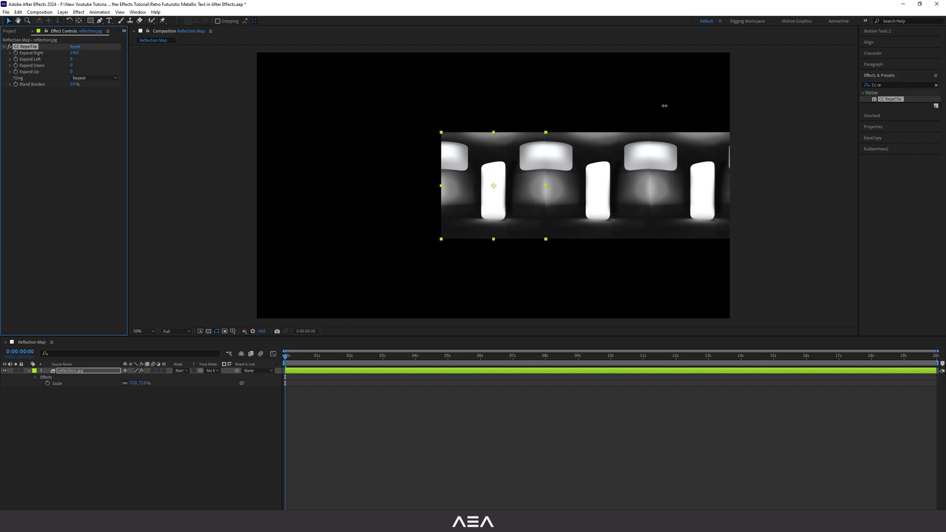
pyautogui.moveTo(72, 59); pyautogui.dragTo(769, 118)
pyautogui.moveTo(70, 64); pyautogui.dragTo(542, 104)
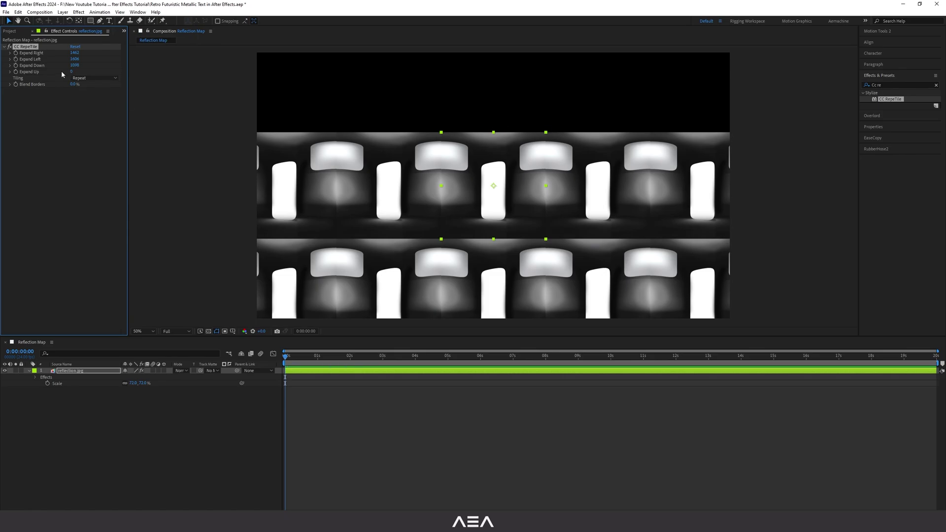
pyautogui.moveTo(72, 72); pyautogui.dragTo(454, 117)
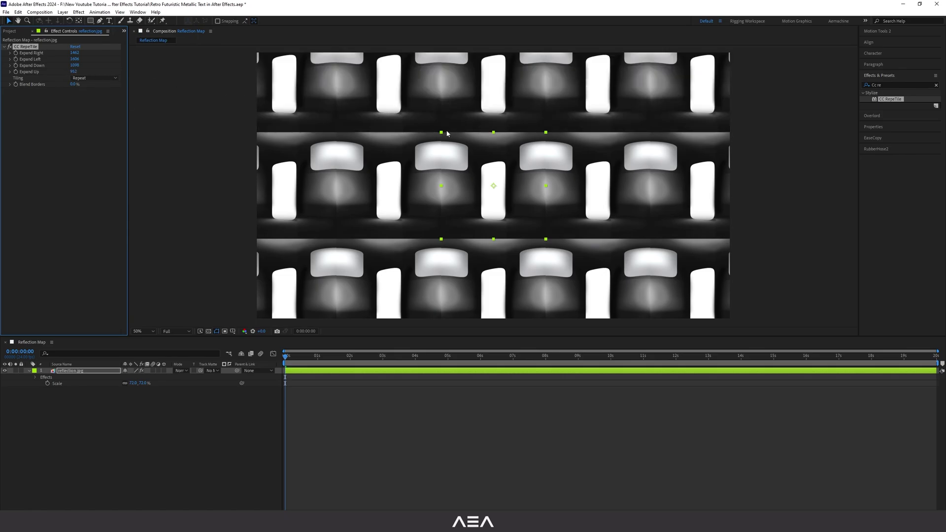
pyautogui.scroll(-2, 591, 207)
pyautogui.scroll(2, 594, 205)
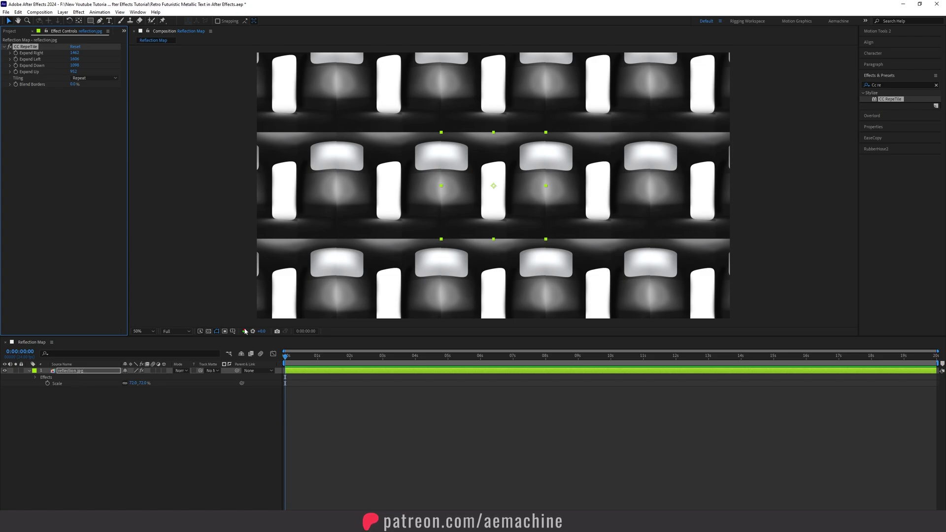
pyautogui.click(60, 374)
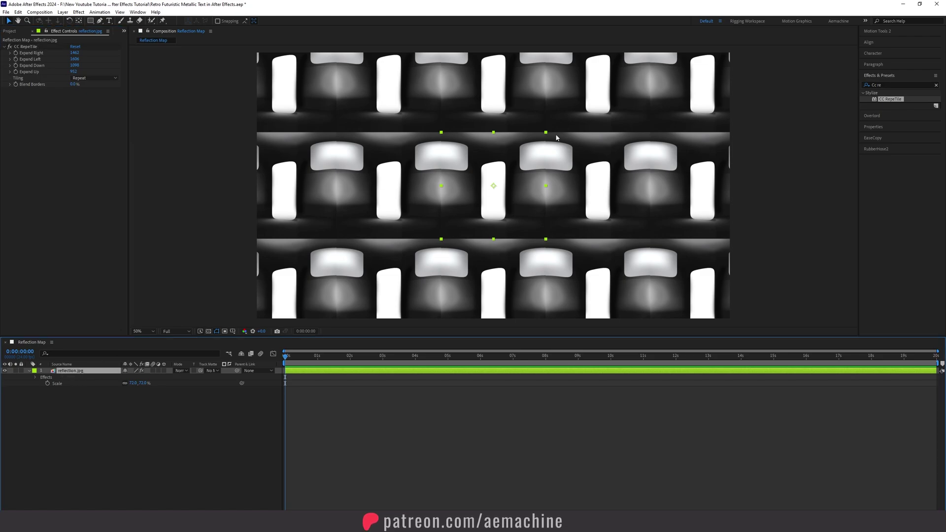
pyautogui.click(891, 85)
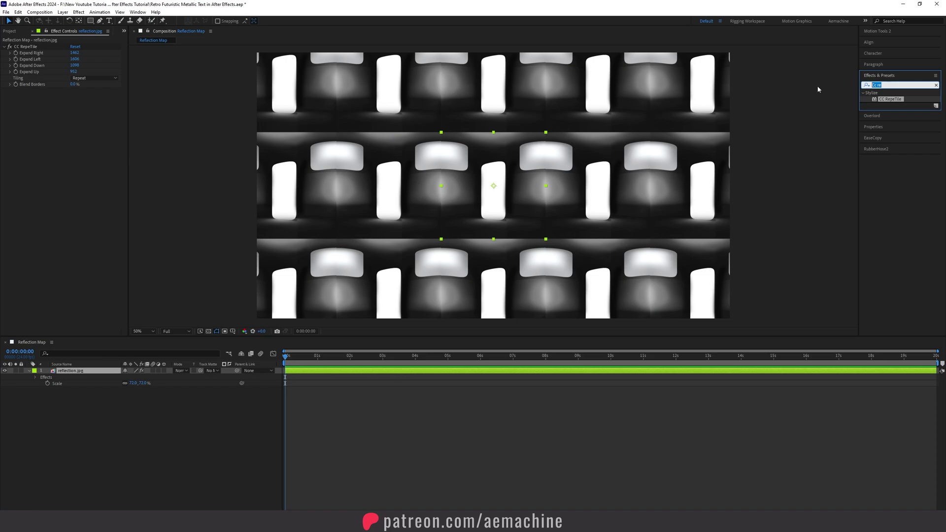
pyautogui.click(67, 373)
pyautogui.hotkey('ctrl', 'space')
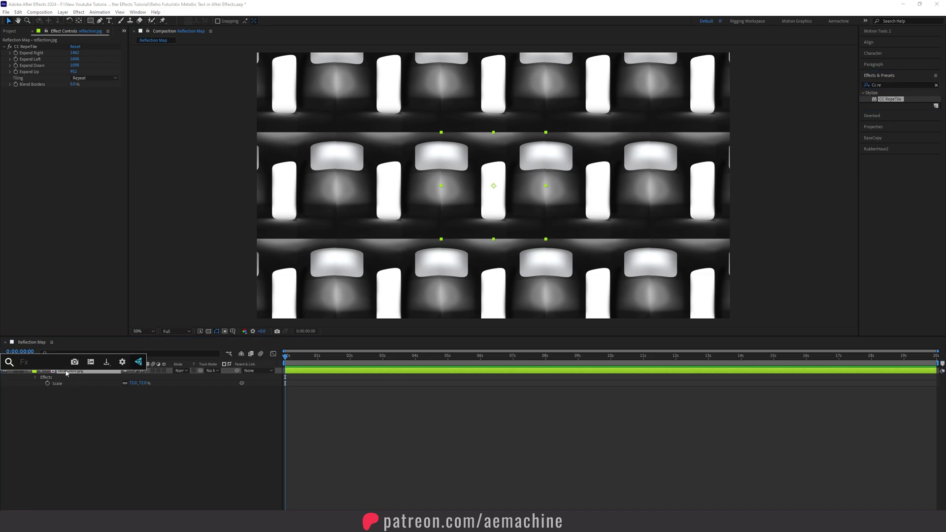
pyautogui.click(78, 401)
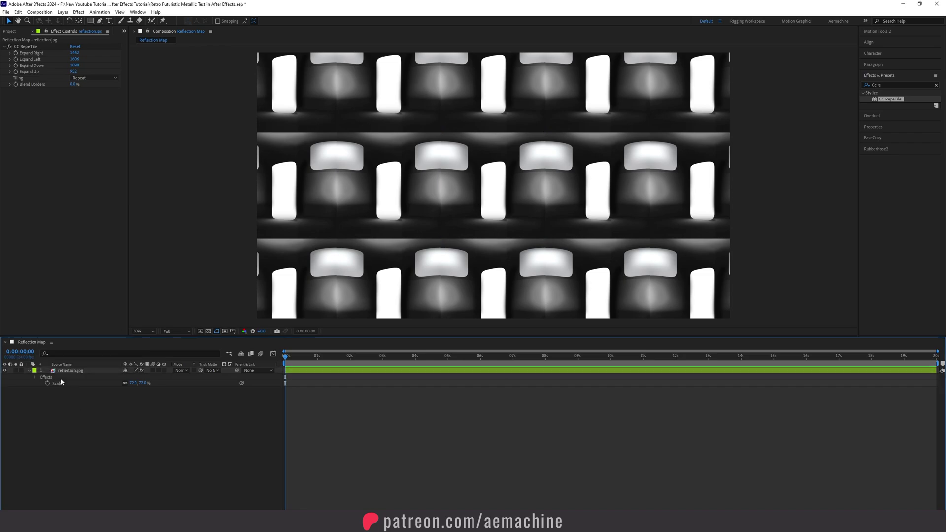
# Apply the Motion Tile effect to the reflection.jpg layer
pyautogui.click(73, 375)
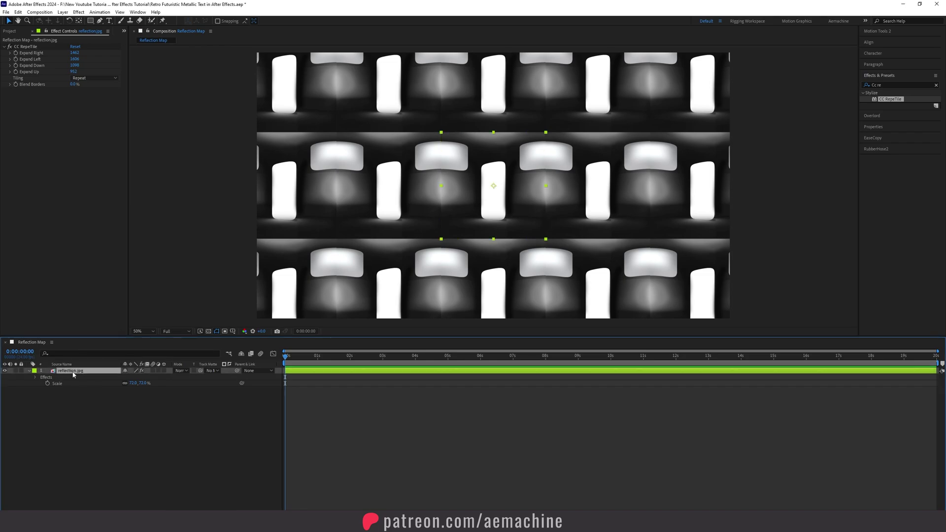
pyautogui.hotkey('ctrl', 'space')
pyautogui.write('mot')
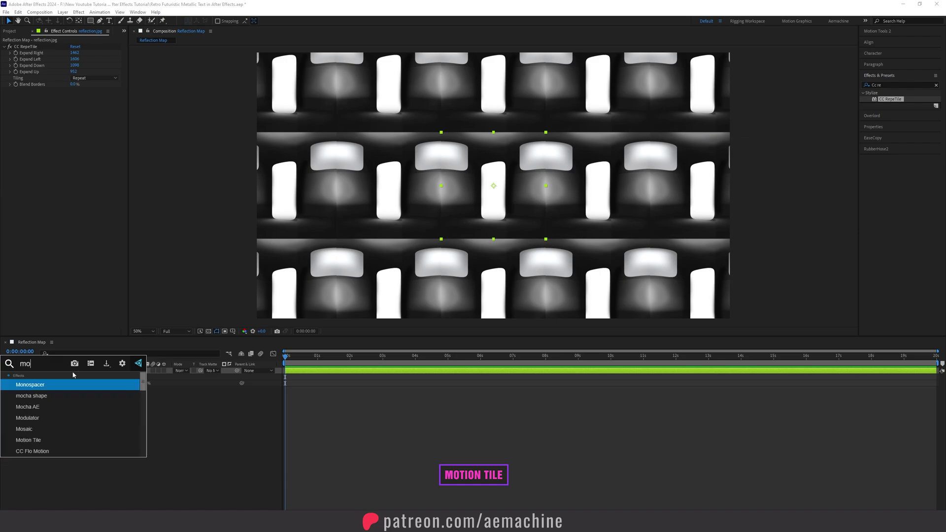
pyautogui.press('Return')
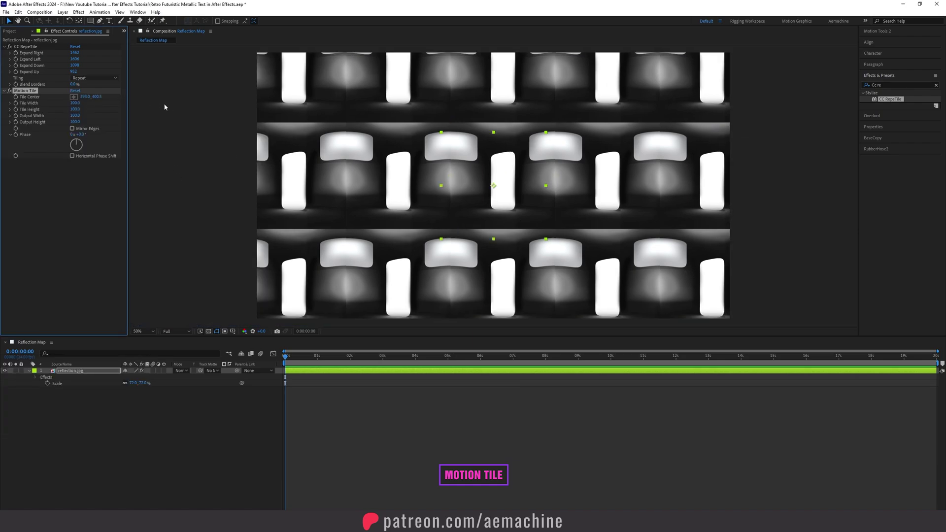
# Try shifting Motion Tile's Tile Center horizontally and undo the change
pyautogui.moveTo(84, 98); pyautogui.dragTo(288, 106)
pyautogui.hotkey('ctrl', 'z')
# Set a keyframe for Motion Tile's Tile Center at 0 seconds and reveal the layer's keyframed properties
pyautogui.moveTo(288, 357); pyautogui.dragTo(190, 350)
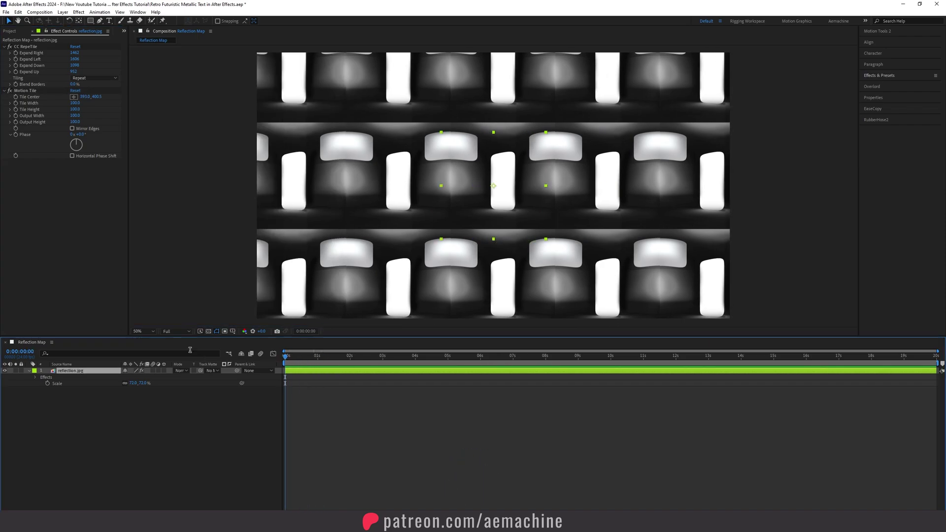
pyautogui.click(16, 97)
pyautogui.click(69, 372)
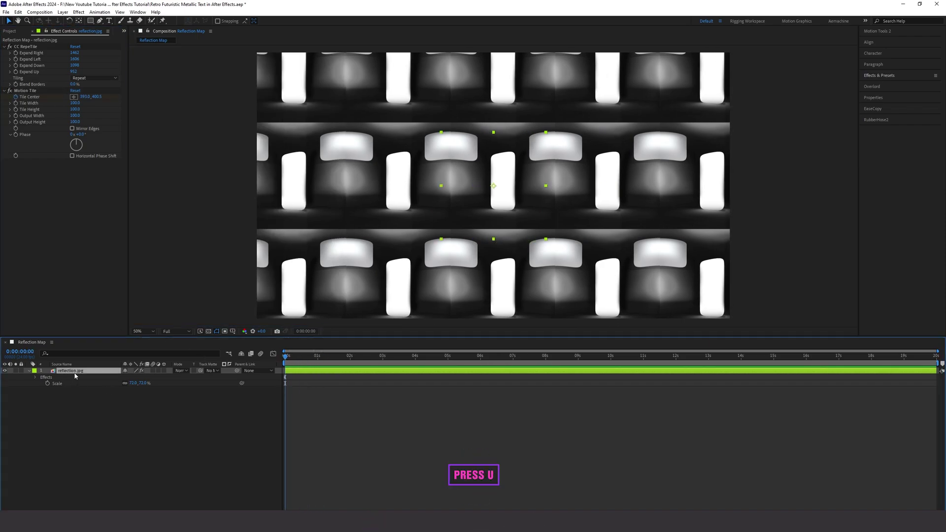
pyautogui.press('u')
# Keyframe Tile Center's horizontal value at 1747 at 10 seconds and end the work area at that time
pyautogui.moveTo(393, 360); pyautogui.dragTo(610, 382)
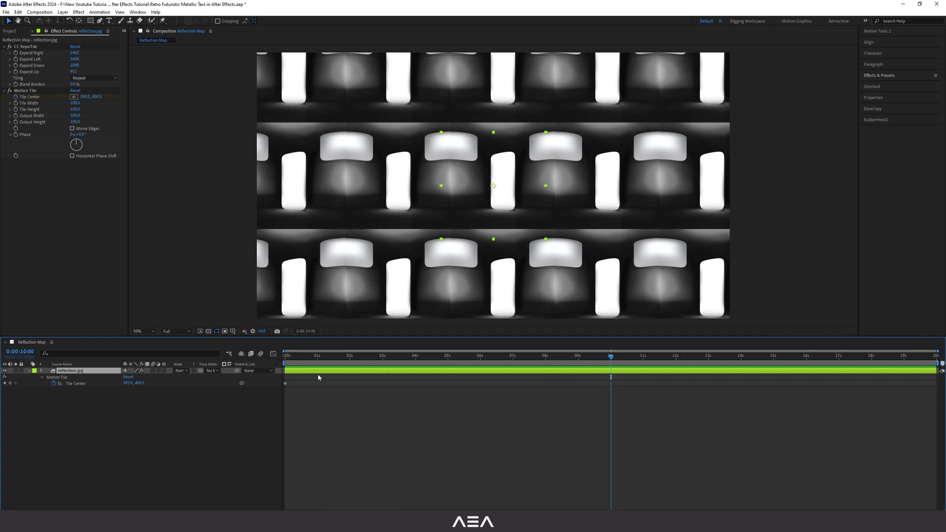
pyautogui.moveTo(85, 98); pyautogui.dragTo(626, 139)
pyautogui.click(611, 359)
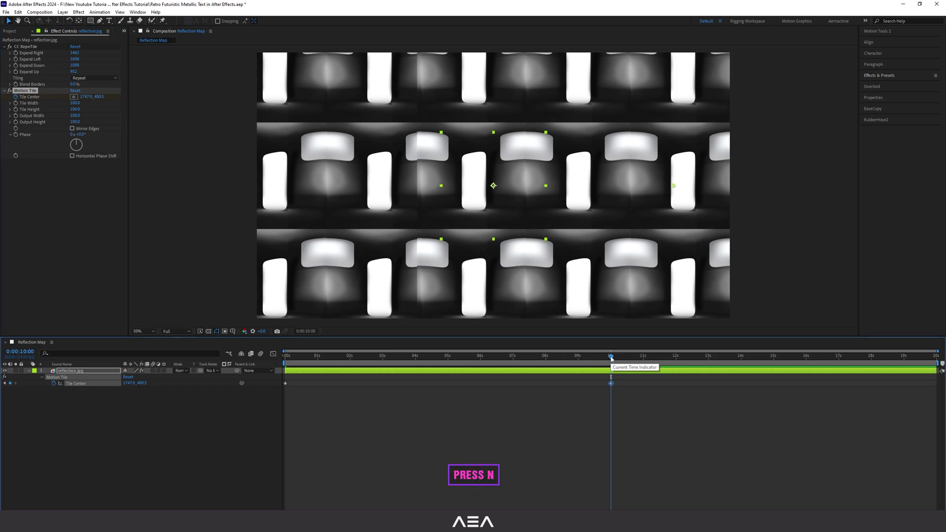
pyautogui.press('n')
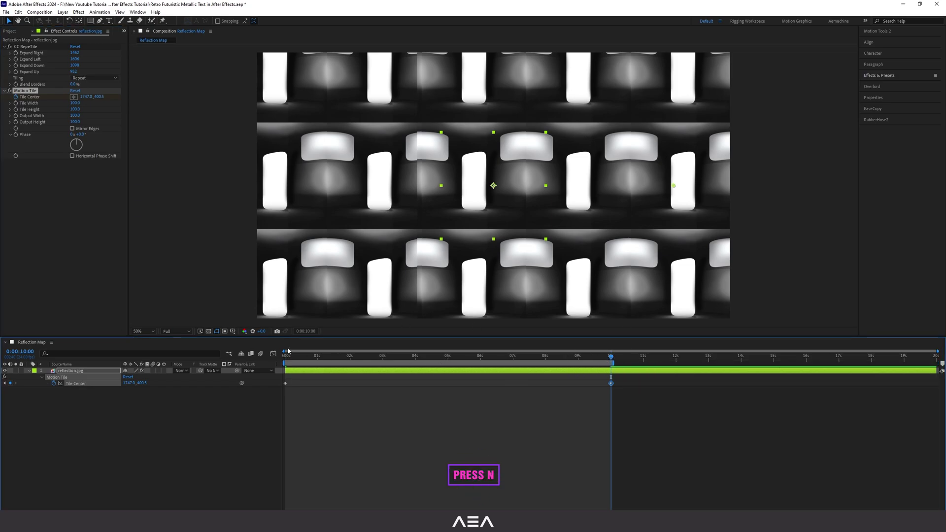
# Take a snapshot of the frame at 0 seconds and compare it with the frame at 10 seconds
pyautogui.press('Home')
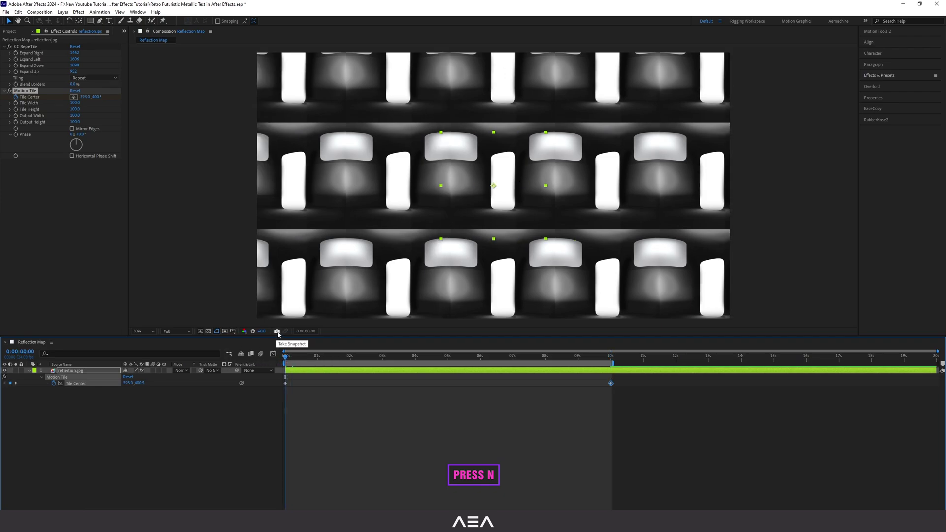
pyautogui.click(277, 333)
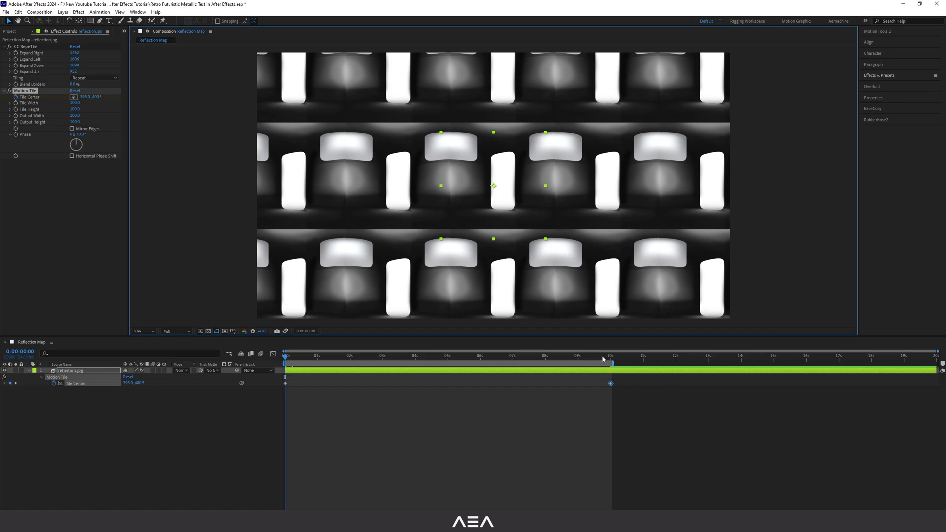
pyautogui.click(610, 357)
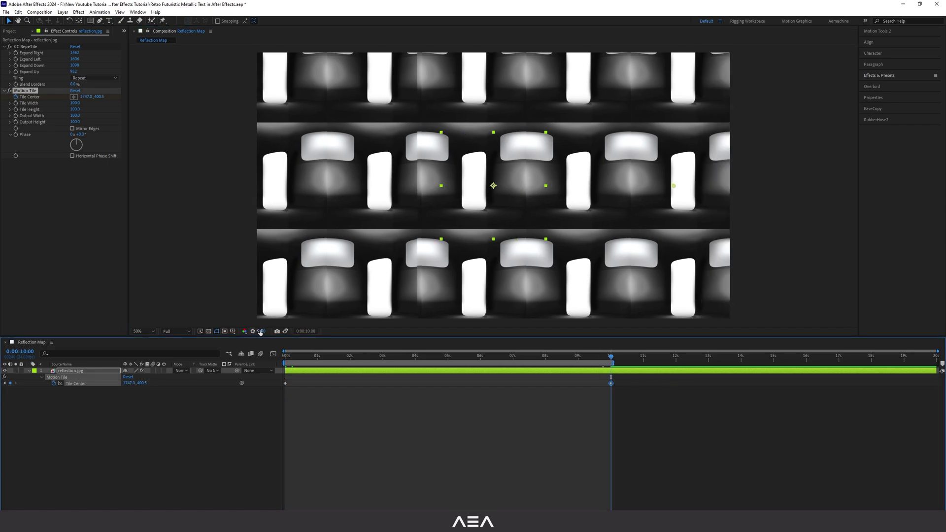
pyautogui.click(285, 331)
pyautogui.click(286, 331)
pyautogui.click(285, 331)
pyautogui.click(286, 332)
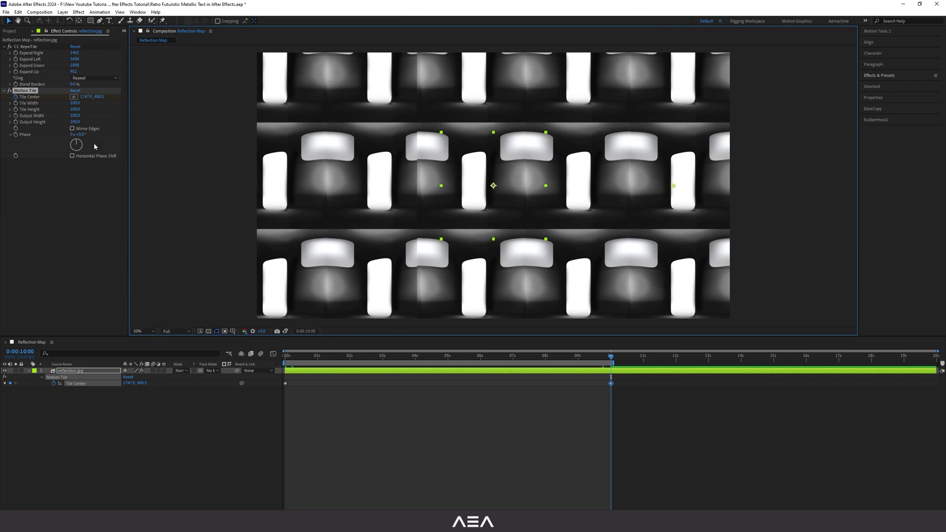
# Adjust Motion Tile's horizontal Tile Center at 10 seconds to about 2645, checking the frame against the snapshot
pyautogui.moveTo(85, 97); pyautogui.dragTo(554, 120)
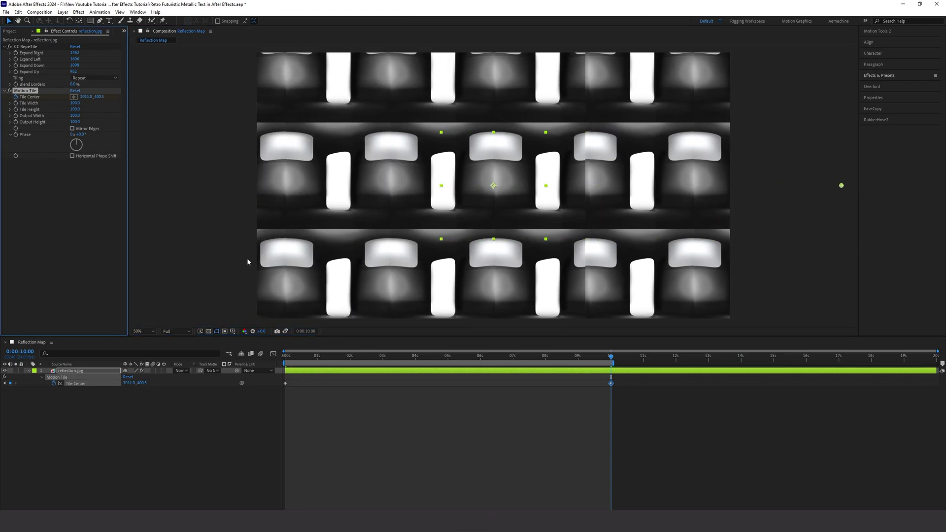
pyautogui.click(285, 331)
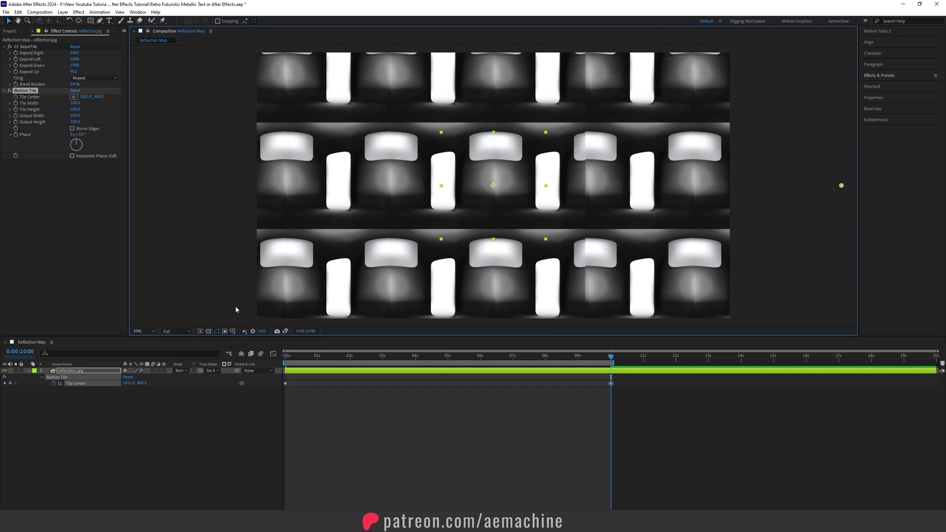
pyautogui.click(286, 331)
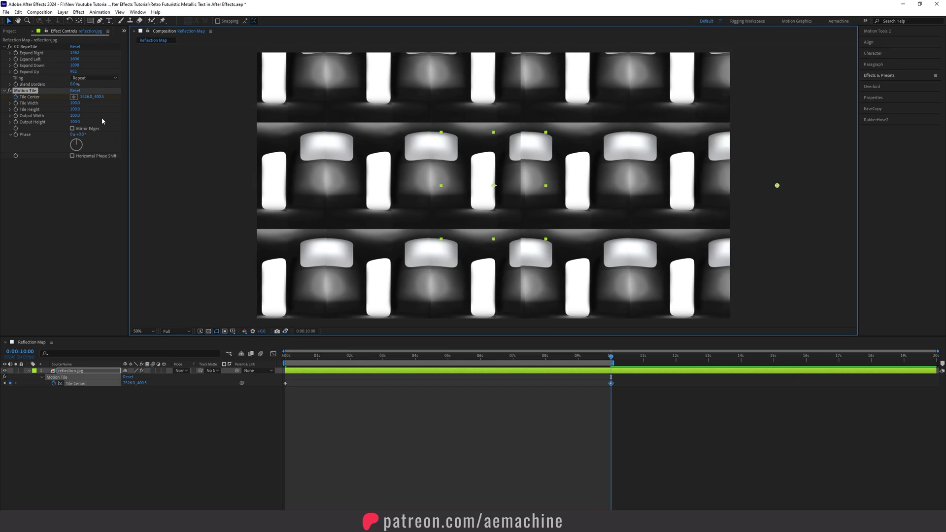
pyautogui.moveTo(86, 97); pyautogui.dragTo(134, 97)
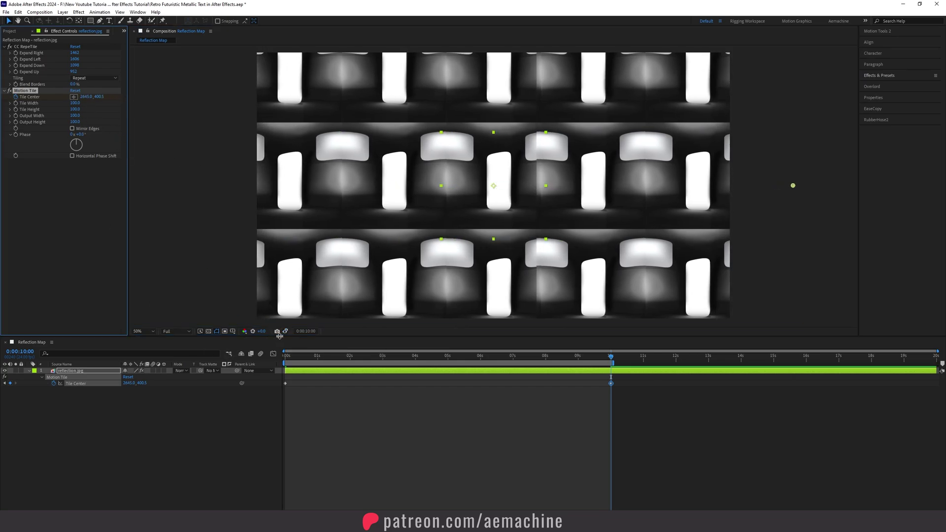
# Move the Motion Tile effect above CC RepeTile on the reflection.jpg layer and check the frame against the snapshot
pyautogui.moveTo(24, 46)
pyautogui.mouseDown()
pyautogui.moveTo(7, 98)
pyautogui.moveTo(36, 88)
pyautogui.moveTo(38, 47)
pyautogui.mouseUp()
pyautogui.hotkey('ctrl', 'z')
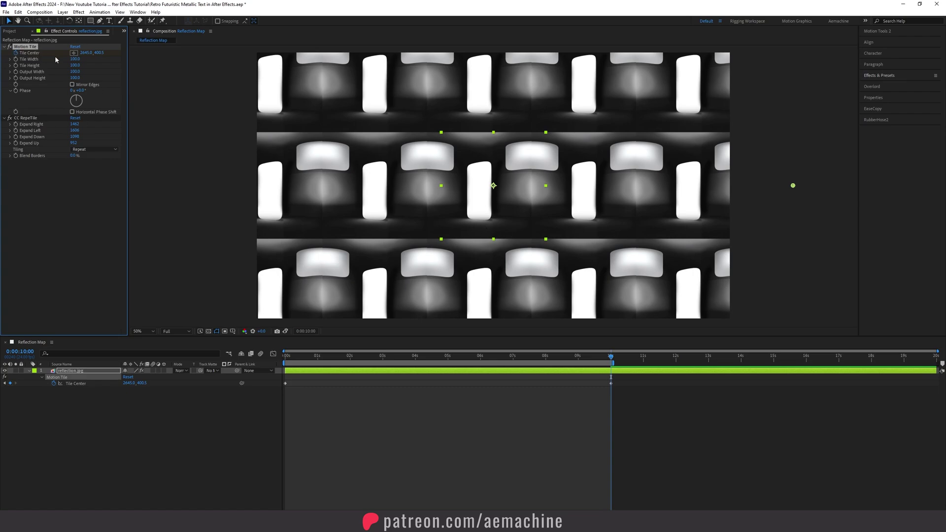
pyautogui.click(285, 332)
pyautogui.click(286, 332)
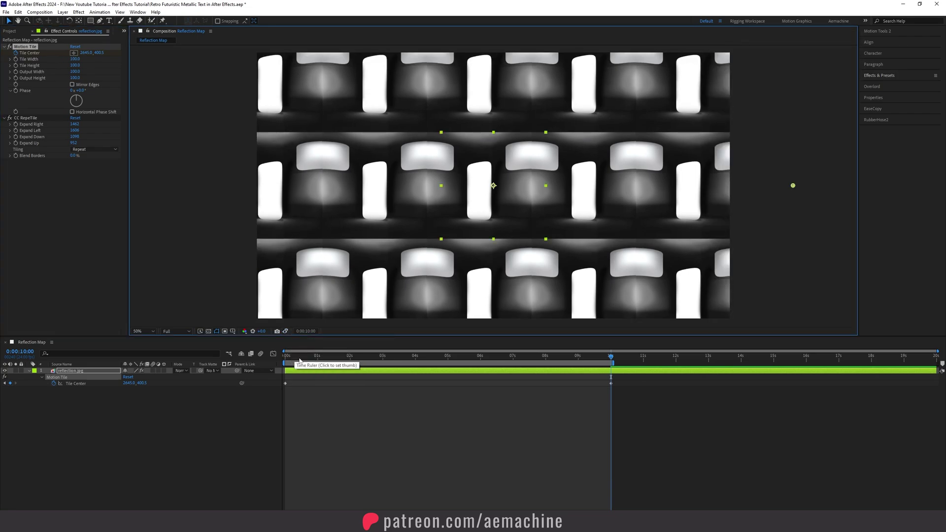
# Take a new snapshot at 0 seconds with the reordered effects and compare it with the 10-second frame
pyautogui.moveTo(299, 361); pyautogui.dragTo(259, 363)
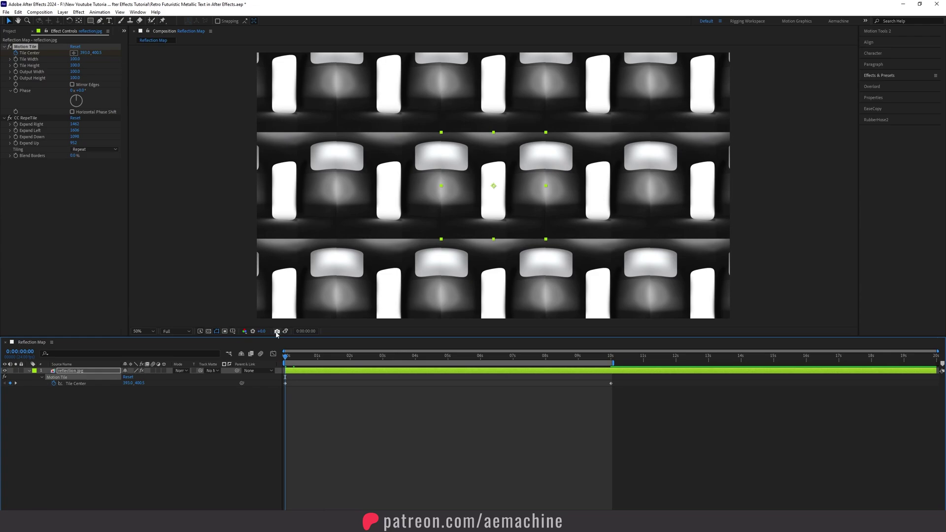
pyautogui.click(276, 331)
pyautogui.click(611, 356)
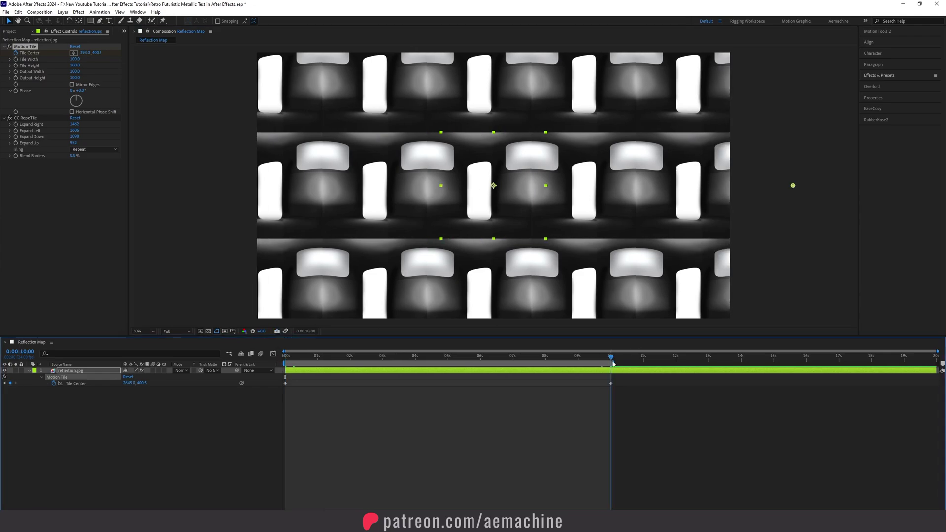
pyautogui.click(285, 331)
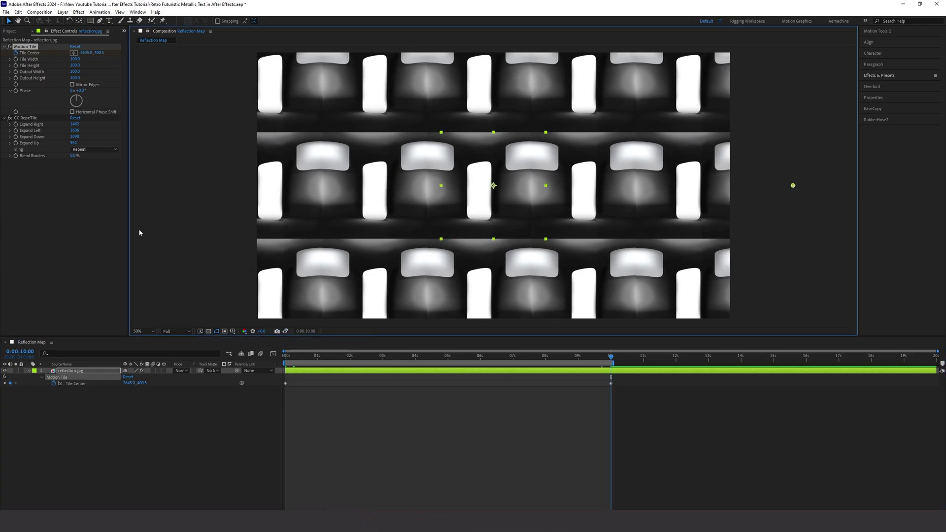
# Fine-tune the 10-second Tile Center to 2752.7 horizontally so the tiles match the snapshot of the first frame
pyautogui.moveTo(86, 53)
pyautogui.mouseDown()
pyautogui.moveTo(120, 52)
pyautogui.moveTo(82, 53)
pyautogui.mouseUp()
pyautogui.click(288, 332)
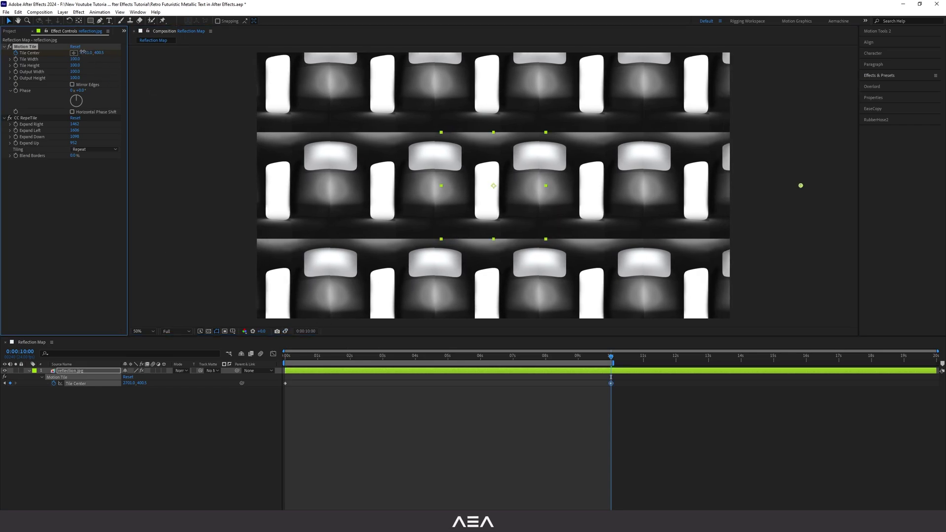
pyautogui.click(286, 332)
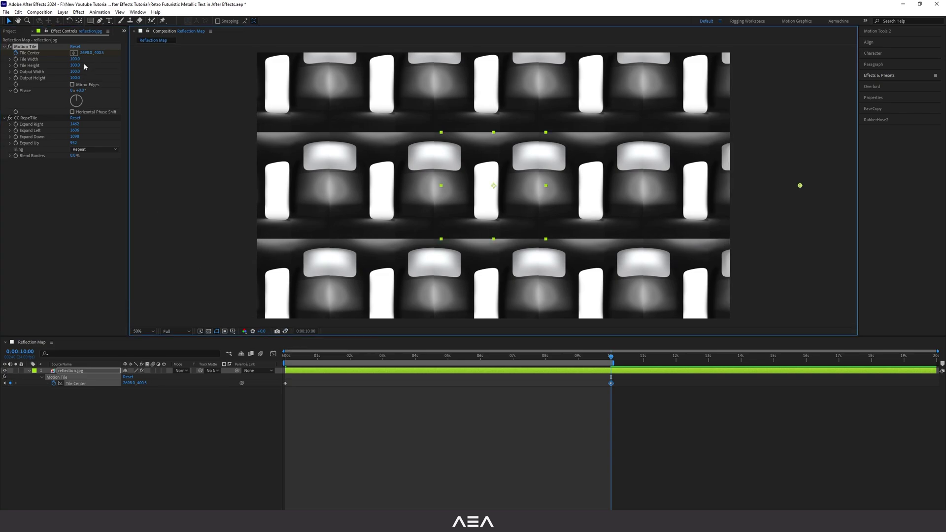
pyautogui.moveTo(90, 52); pyautogui.dragTo(94, 52)
pyautogui.click(286, 332)
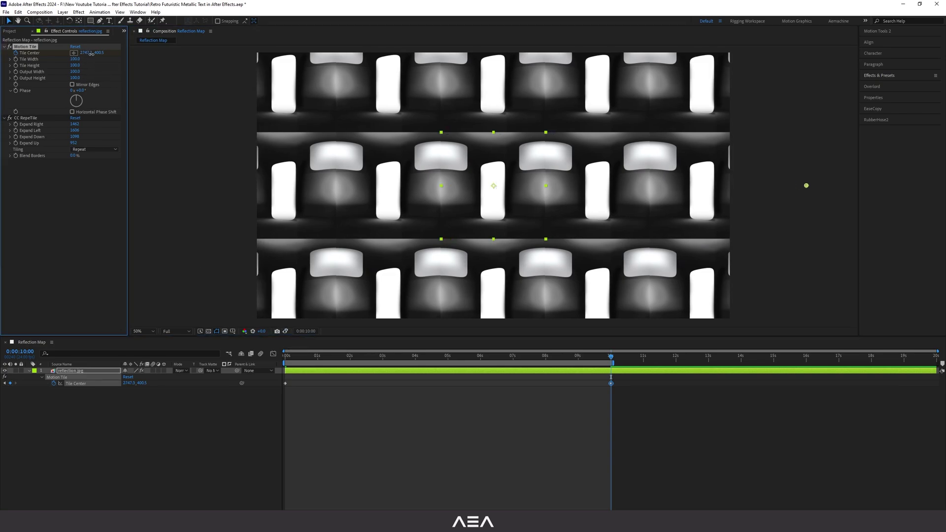
pyautogui.click(498, 432)
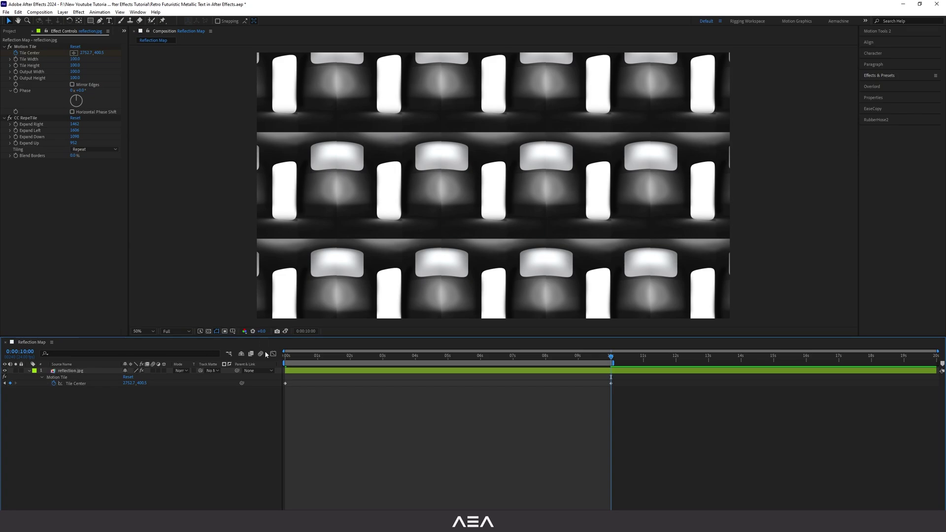
# Set the preview resolution to Quarter and play the Reflection Map animation from the start
pyautogui.click(287, 358)
pyautogui.click(176, 331)
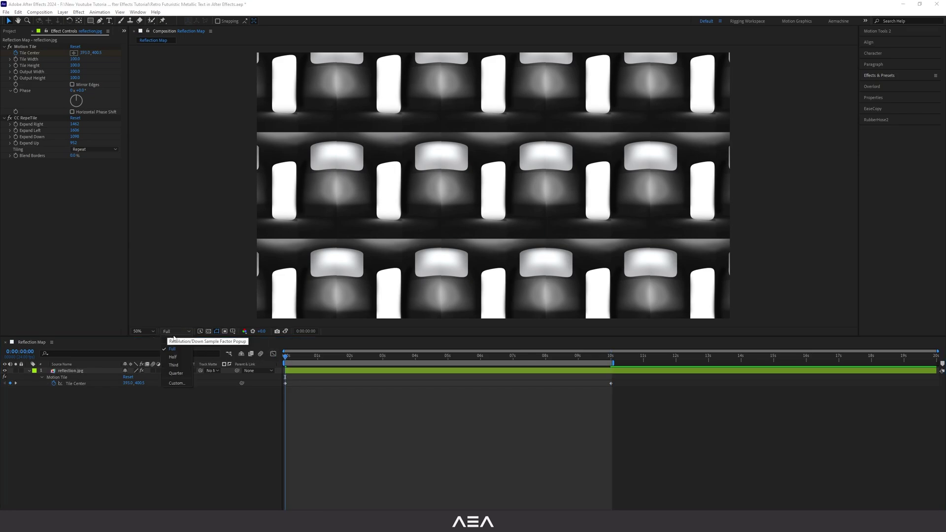
pyautogui.click(176, 374)
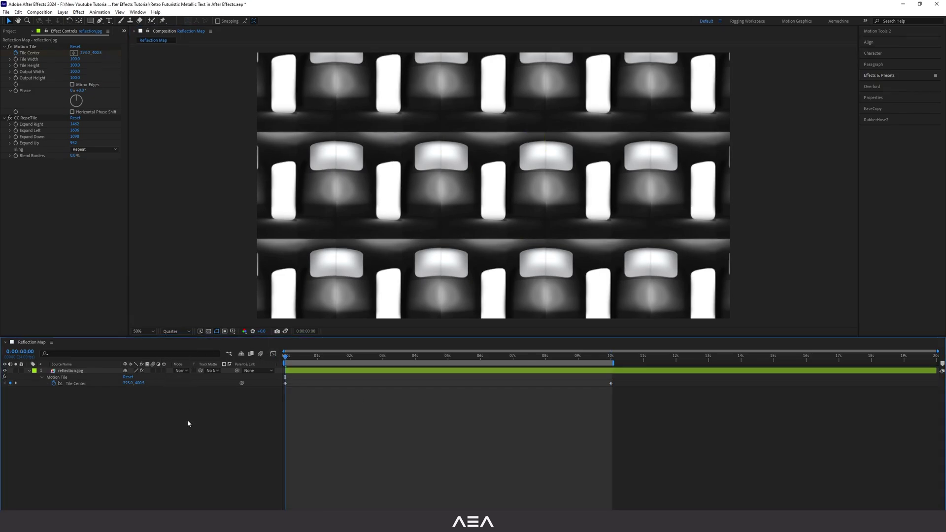
pyautogui.press('space')
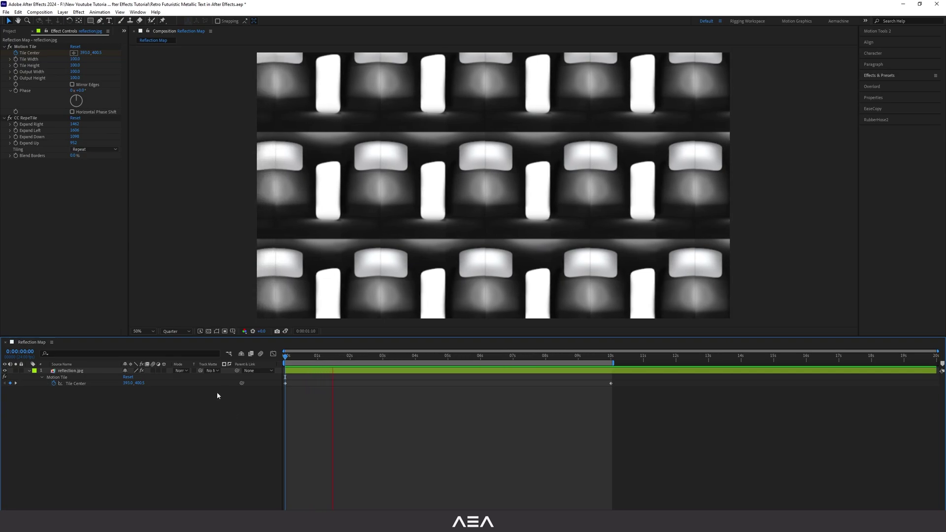
pyautogui.click(577, 357)
pyautogui.press('space')
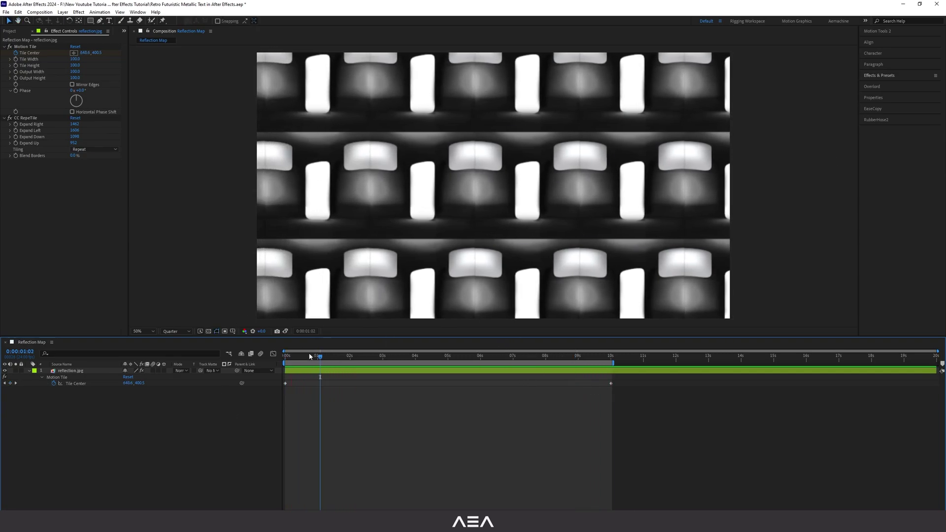
# Check the Reflection Map composition at Full resolution and return the preview to Quarter
pyautogui.click(176, 331)
pyautogui.click(173, 340)
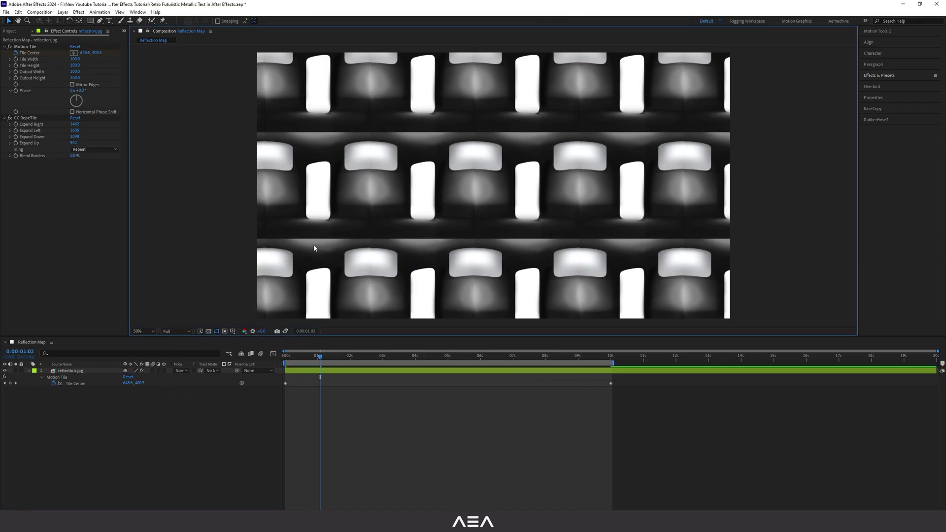
pyautogui.click(187, 332)
pyautogui.click(176, 374)
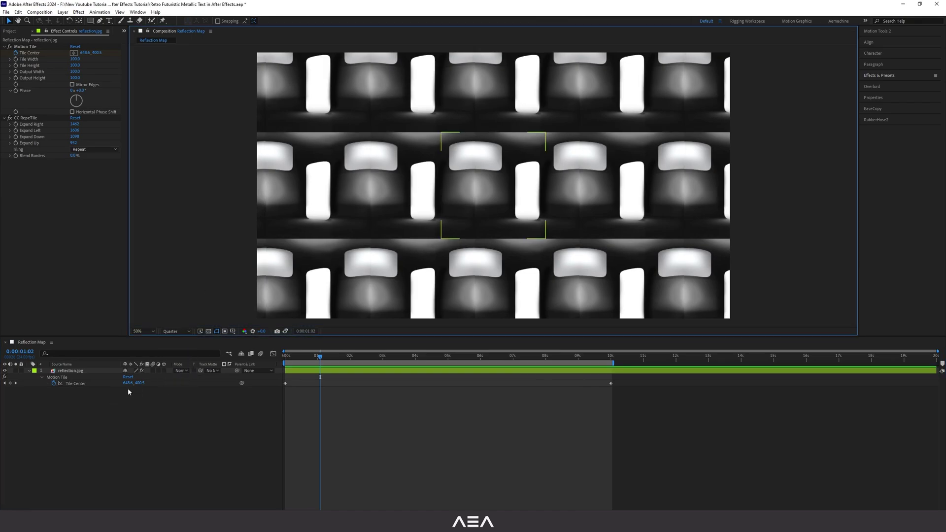
# Collapse the Assets folder in the project and create a new composition named Text Placeholder with the preset settings
pyautogui.click(10, 32)
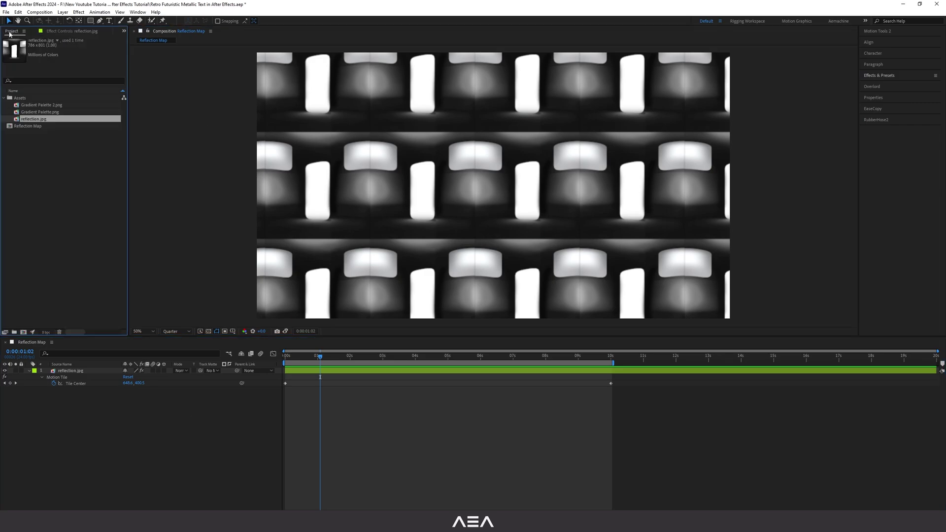
pyautogui.click(54, 161)
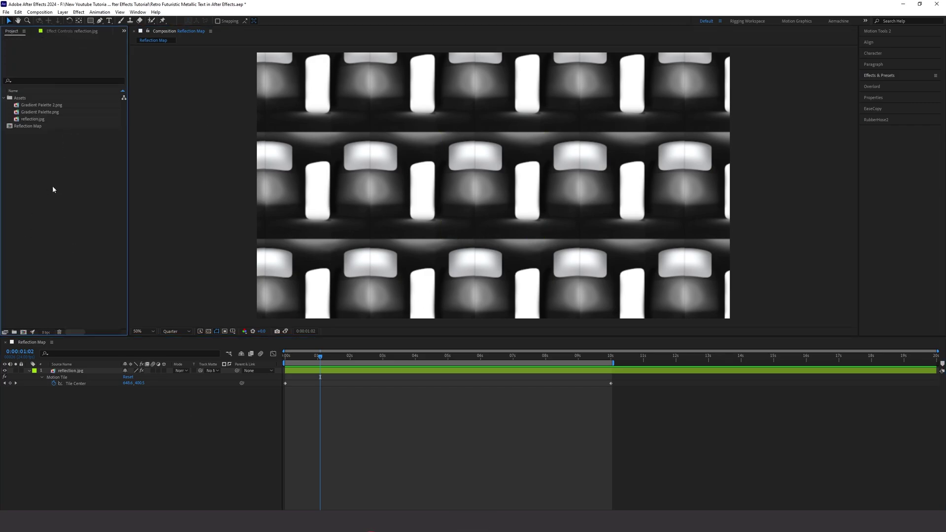
pyautogui.click(4, 98)
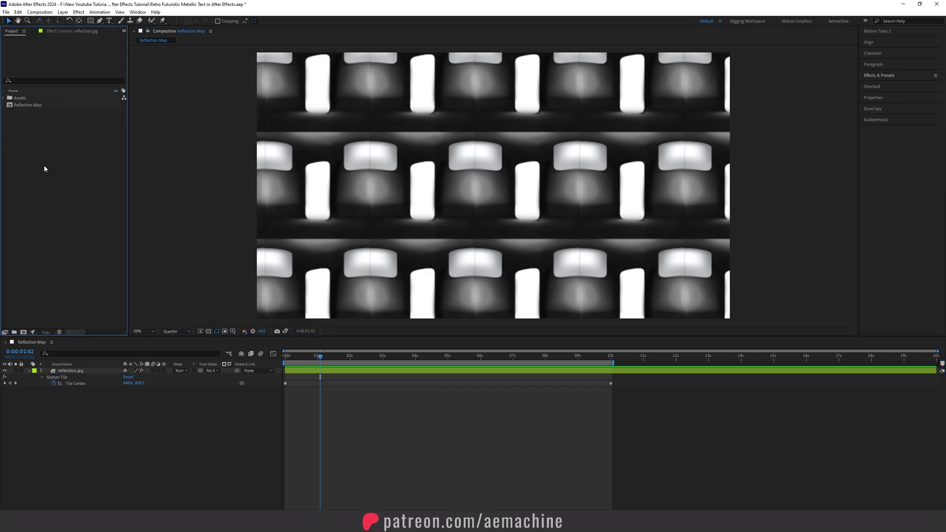
pyautogui.click(24, 332)
pyautogui.click(478, 190)
pyautogui.moveTo(478, 190); pyautogui.dragTo(376, 211)
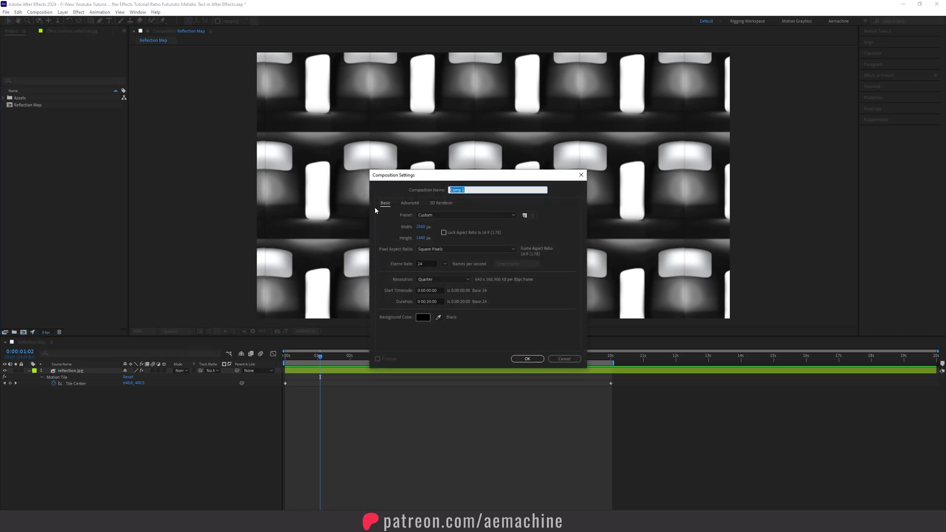
pyautogui.write('Text Placeholder')
pyautogui.click(397, 217)
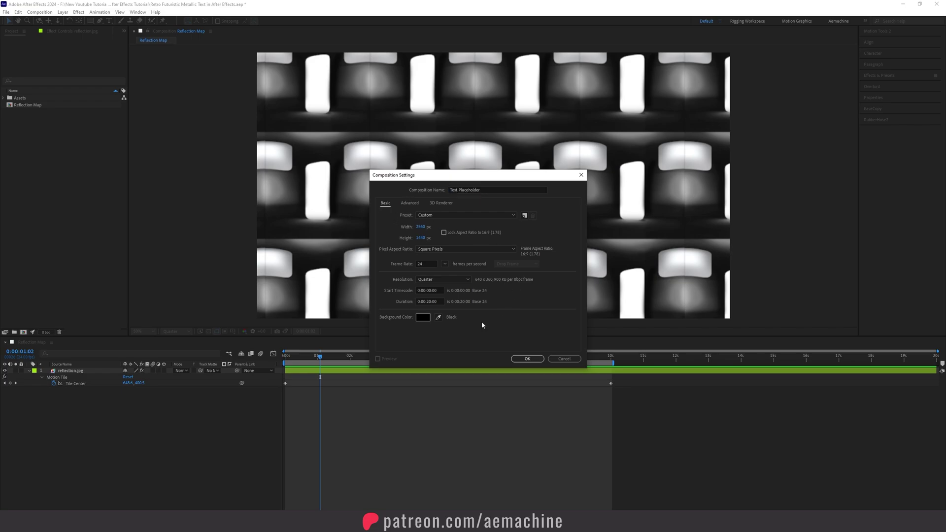
pyautogui.click(528, 358)
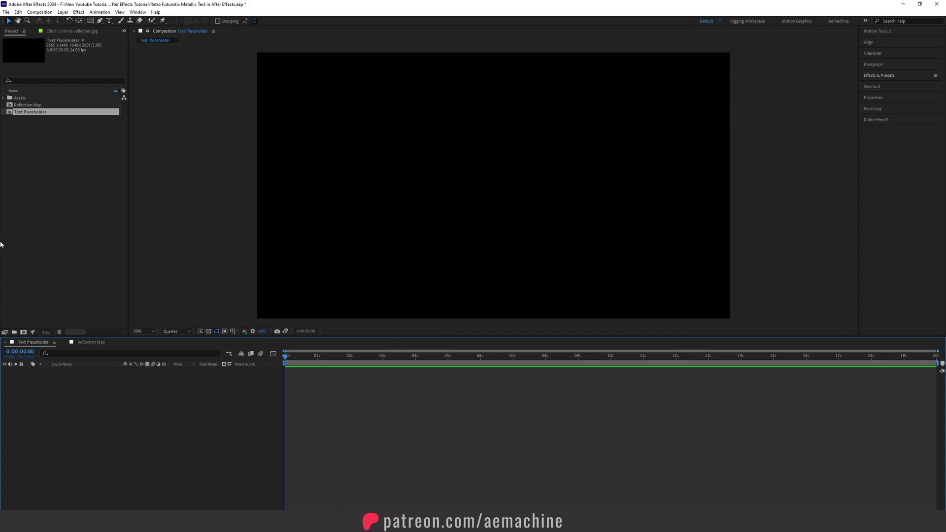
# Add a text layer reading RETRO to the Text Placeholder composition
pyautogui.click(36, 162)
pyautogui.click(109, 20)
pyautogui.click(421, 185)
pyautogui.hotkey('ctrl', 'shift', 'c')
pyautogui.write('RETO')
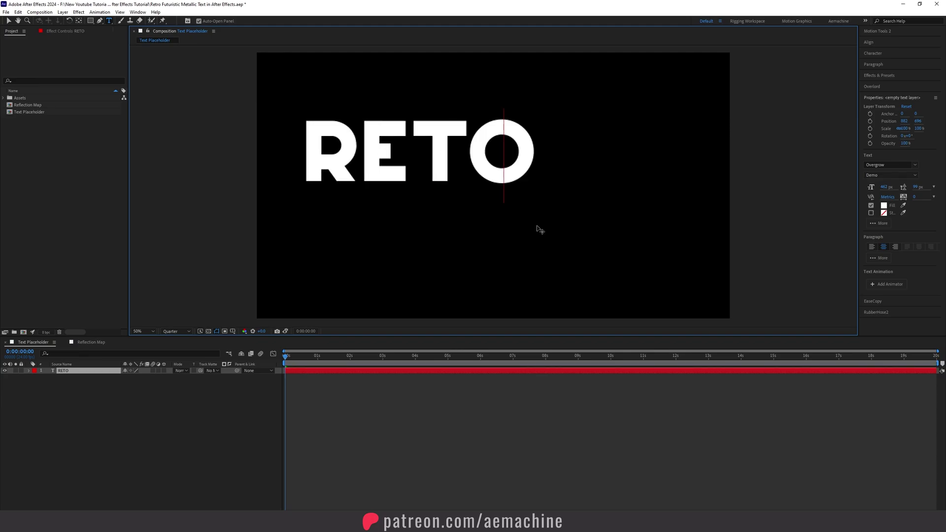
pyautogui.press('BackSpace')
pyautogui.press('BackSpace')
pyautogui.press('BackSpace')
pyautogui.write('ETRO')
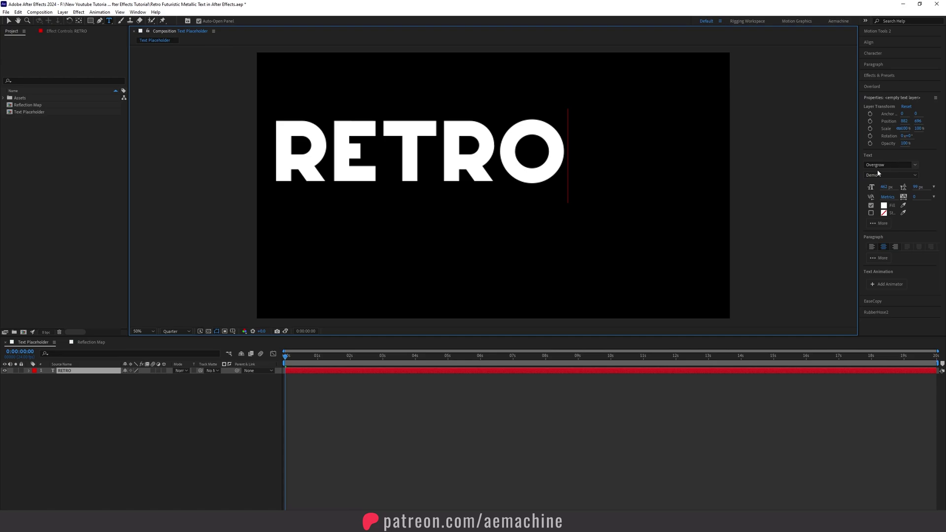
pyautogui.click(117, 407)
# Center the RETRO layer's anchor point on its content and align the layer horizontally and vertically to the composition's center
pyautogui.click(76, 371)
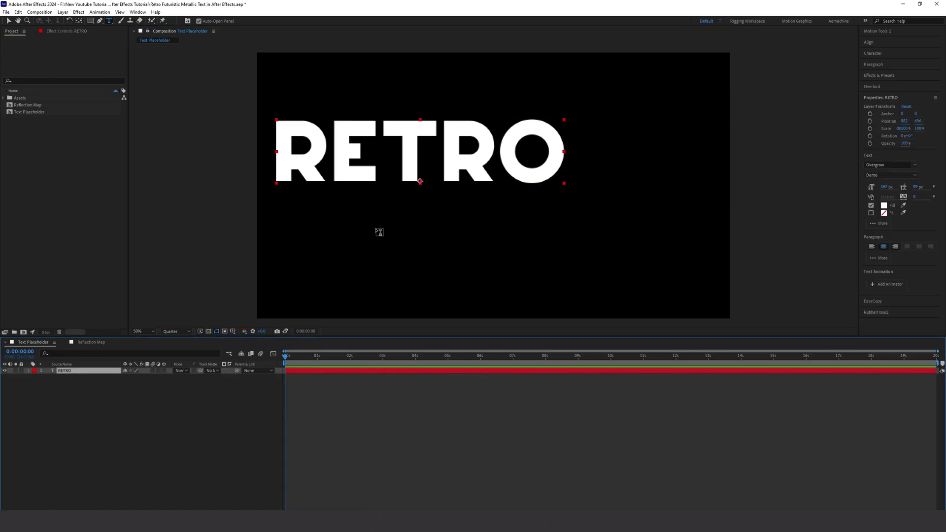
pyautogui.hotkey('ctrl', 'alt', 'Home')
pyautogui.click(869, 42)
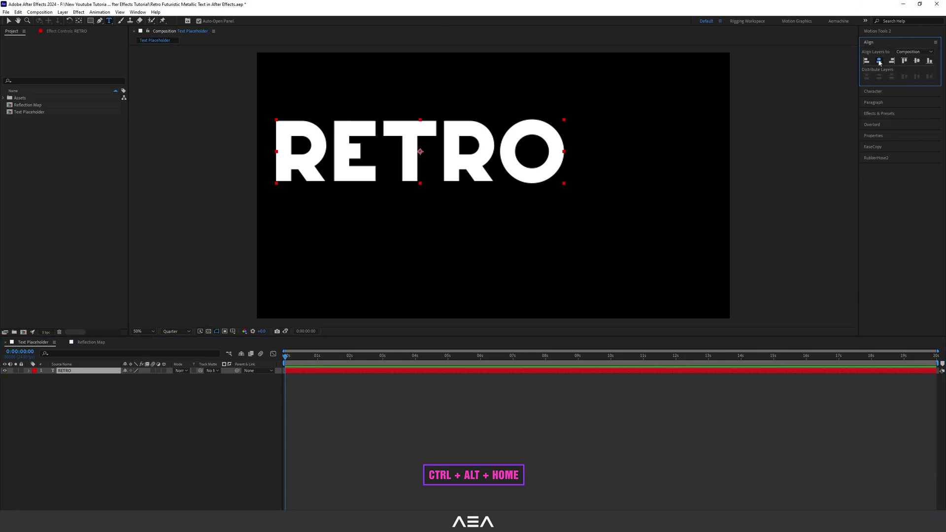
pyautogui.click(880, 61)
pyautogui.click(917, 60)
pyautogui.click(178, 416)
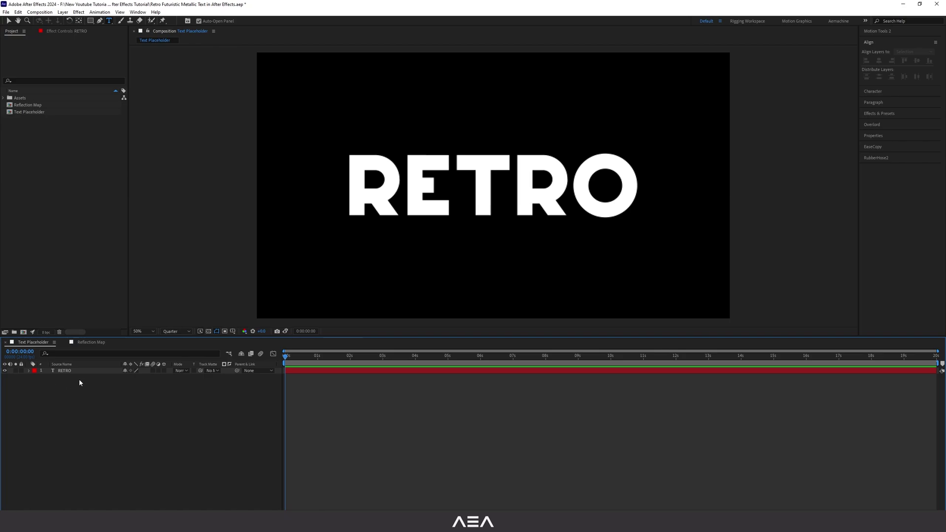
# Create a new composition named Metallic Text with the preset settings and place its timeline first among the open compositions
pyautogui.click(61, 290)
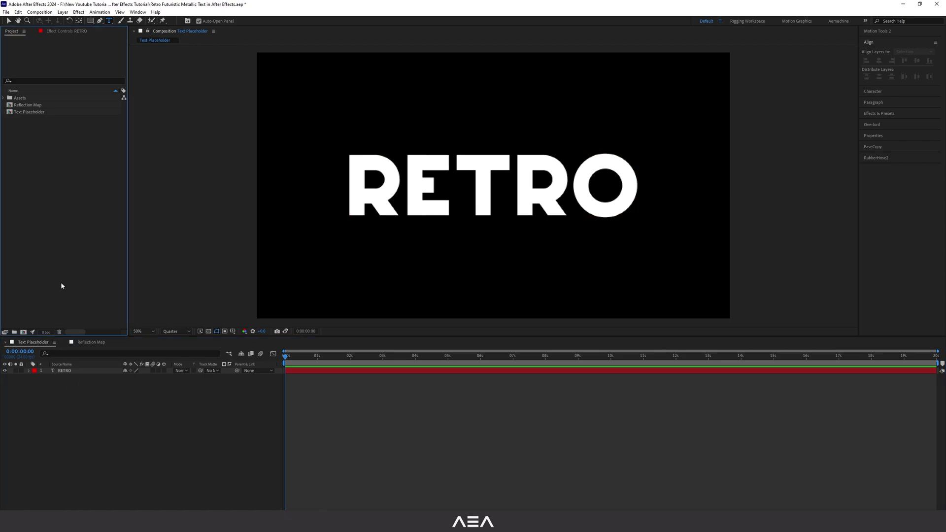
pyautogui.click(23, 332)
pyautogui.write('Metallic Text')
pyautogui.click(411, 243)
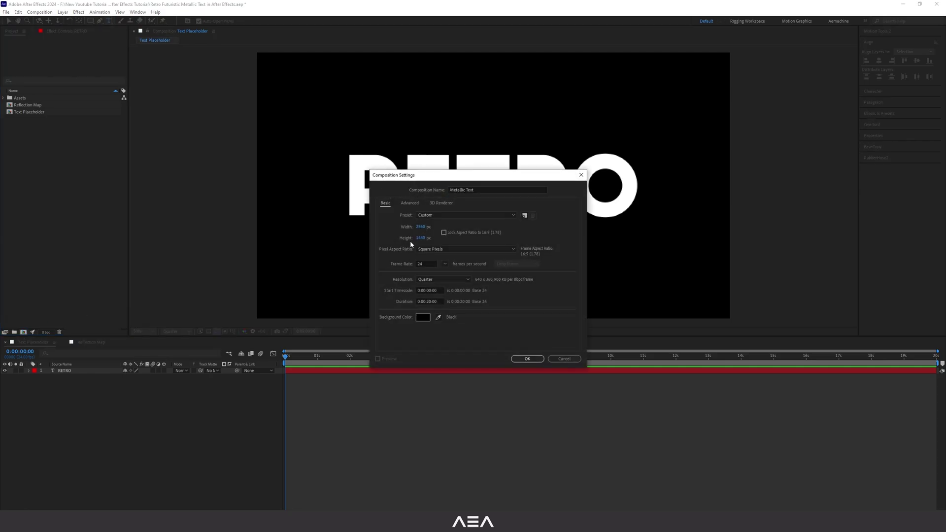
pyautogui.click(528, 359)
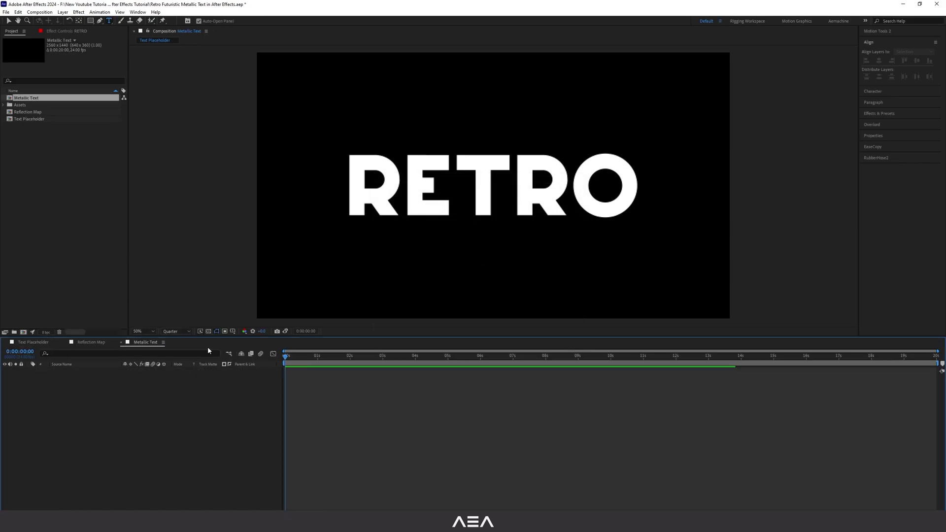
pyautogui.click(164, 343)
pyautogui.moveTo(138, 344); pyautogui.dragTo(26, 343)
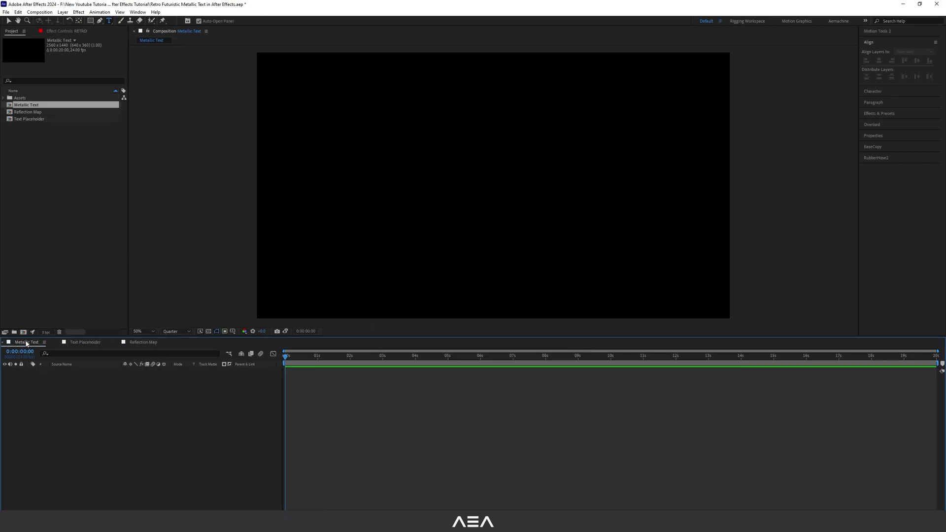
# Add the Text Placeholder and Reflection Map compositions to Metallic Text, with Reflection Map as the lower layer
pyautogui.moveTo(18, 121); pyautogui.dragTo(94, 419)
pyautogui.click(25, 113)
pyautogui.moveTo(49, 115); pyautogui.dragTo(82, 427)
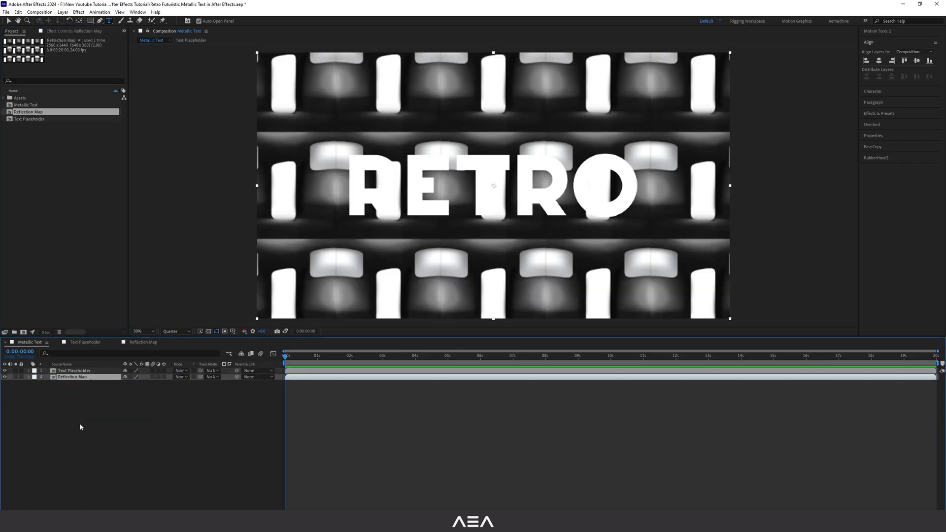
pyautogui.click(65, 420)
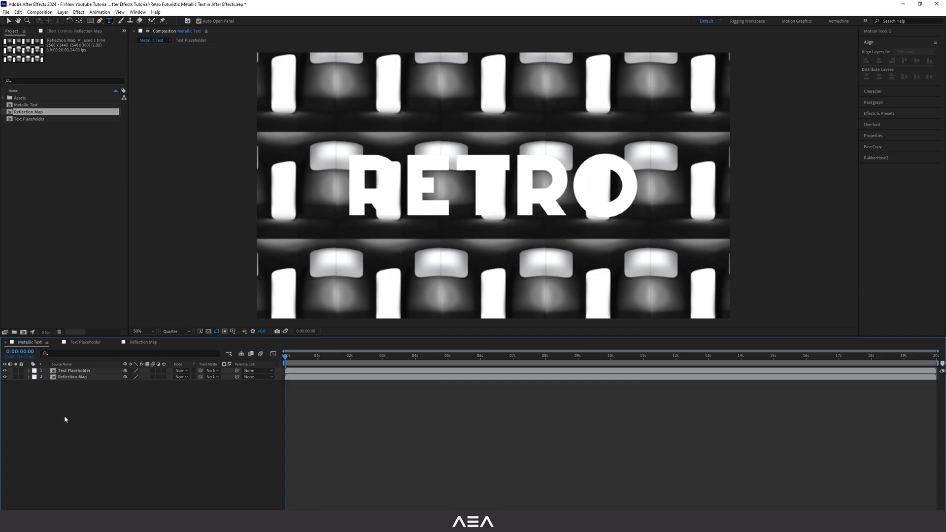
# Use the Text Placeholder layer as the track matte for Reflection Map and check the cutout against the transparency grid
pyautogui.click(73, 378)
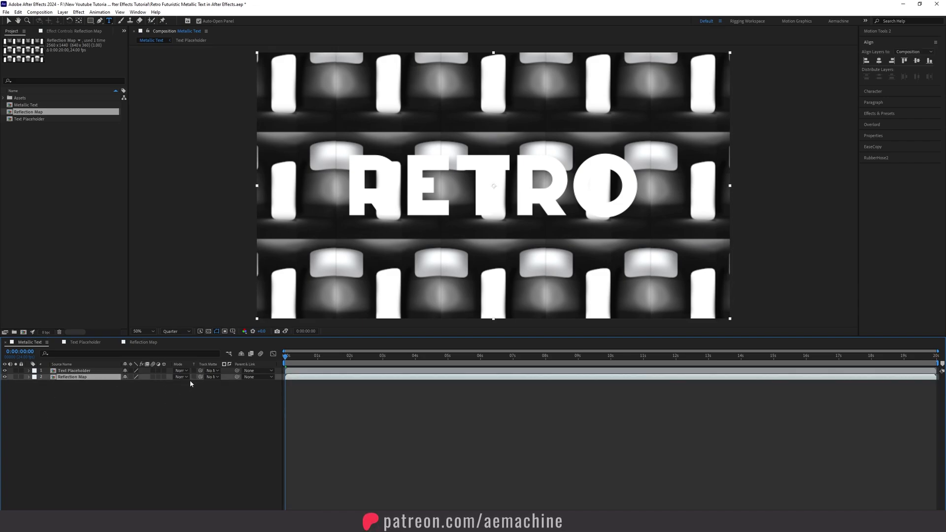
pyautogui.moveTo(200, 377); pyautogui.dragTo(65, 375)
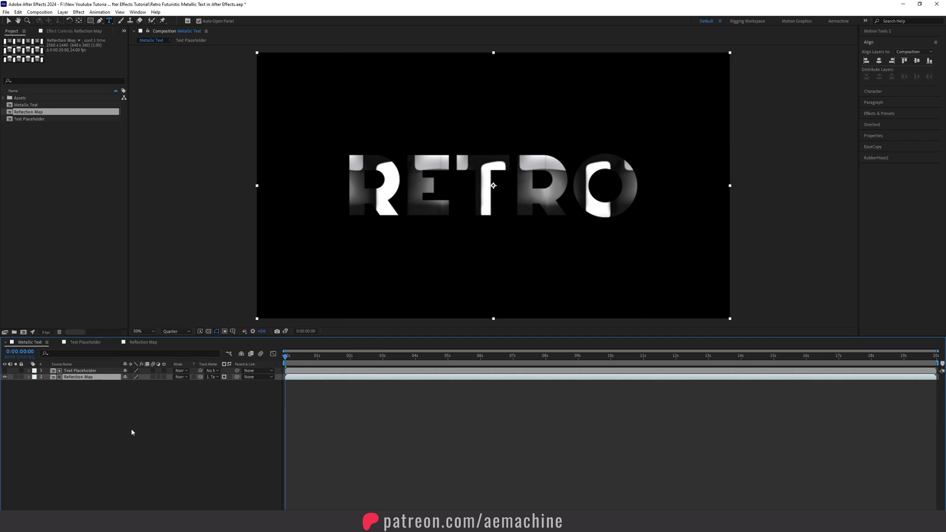
pyautogui.moveTo(287, 358); pyautogui.dragTo(334, 359)
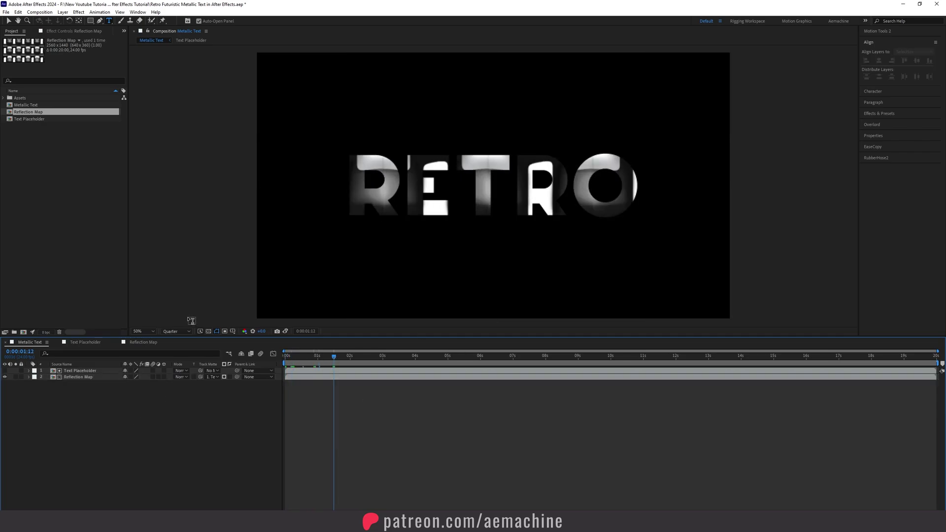
pyautogui.click(209, 331)
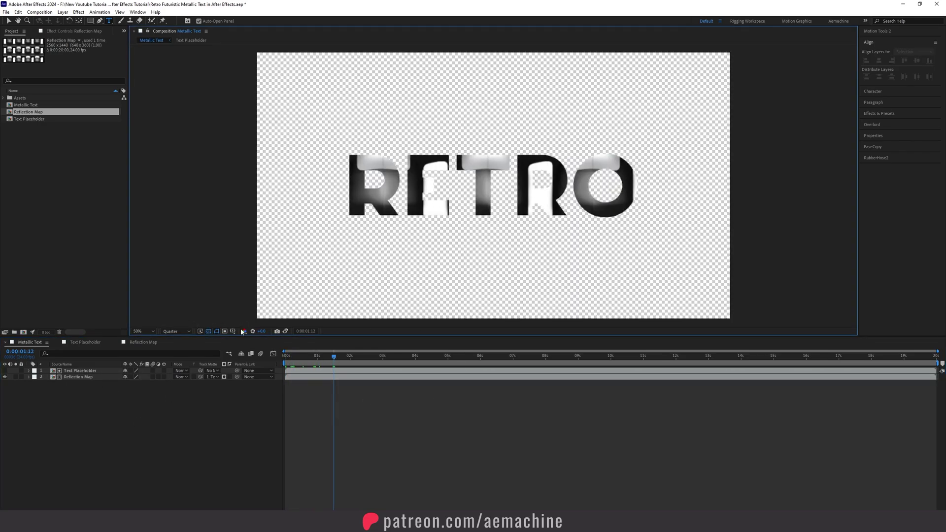
pyautogui.click(208, 332)
# End the Metallic Text work area at 10 seconds and return to the first frame
pyautogui.moveTo(334, 359); pyautogui.dragTo(431, 362)
pyautogui.press('n')
pyautogui.press('Home')
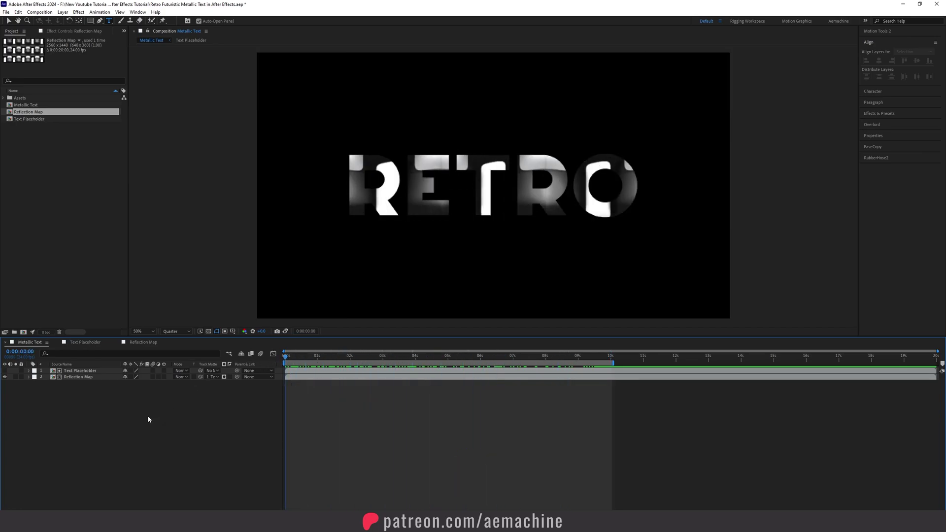
# Set the Metallic Text preview resolution to Full
pyautogui.click(78, 378)
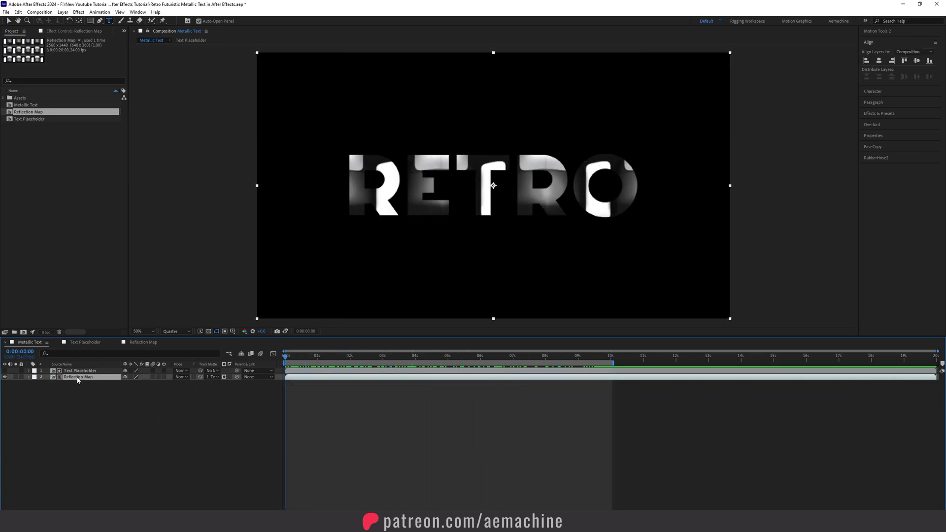
pyautogui.click(176, 331)
pyautogui.click(182, 350)
# Apply the CC Ball Action effect to the Reflection Map layer and set its Grid Spacing to 1
pyautogui.click(87, 378)
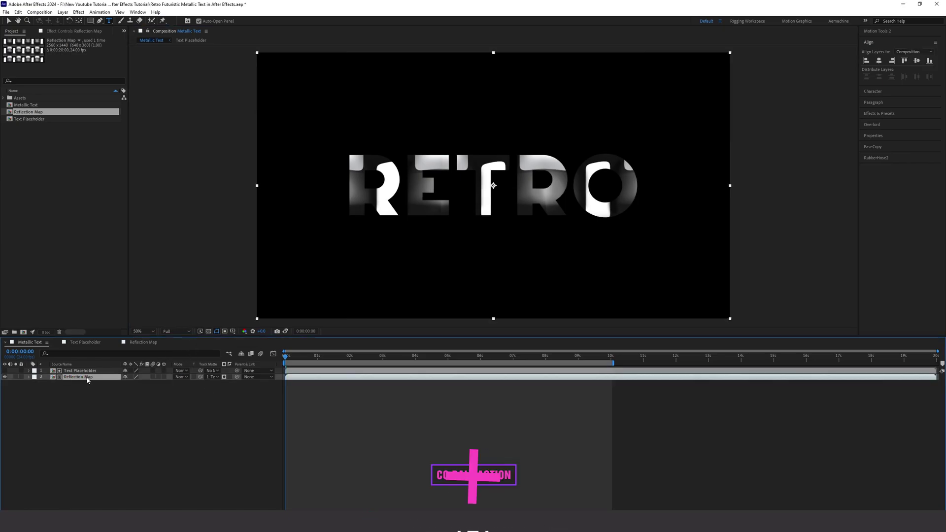
pyautogui.hotkey('ctrl', 'space')
pyautogui.write('cc ball')
pyautogui.press('Return')
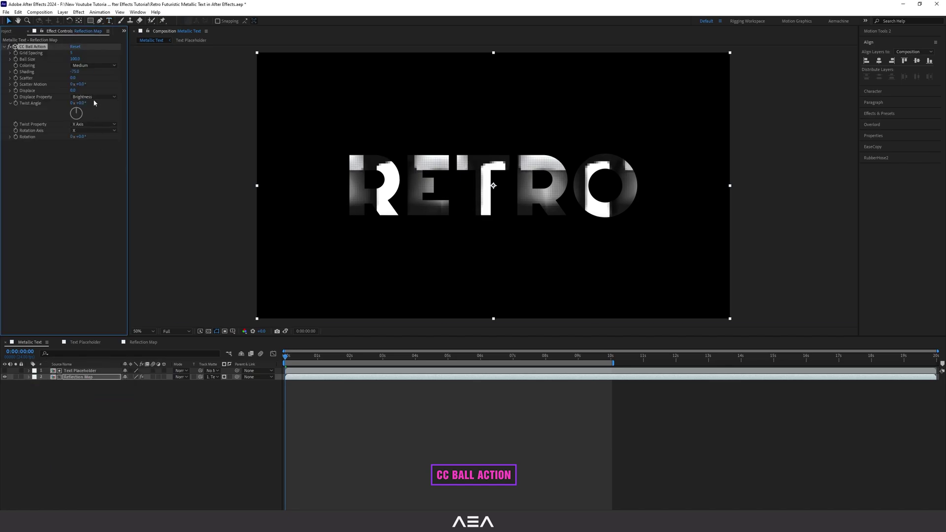
pyautogui.click(71, 53)
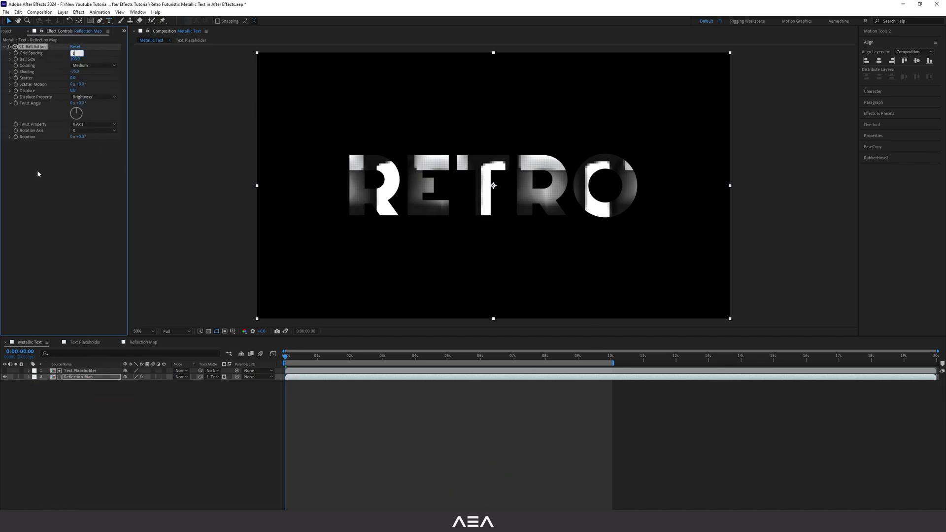
pyautogui.write('1')
pyautogui.click(38, 173)
# Examine the RETRO letters up close to judge the CC Ball Action result on the reflections
pyautogui.scroll(2, 424, 187)
pyautogui.scroll(-2, 517, 162)
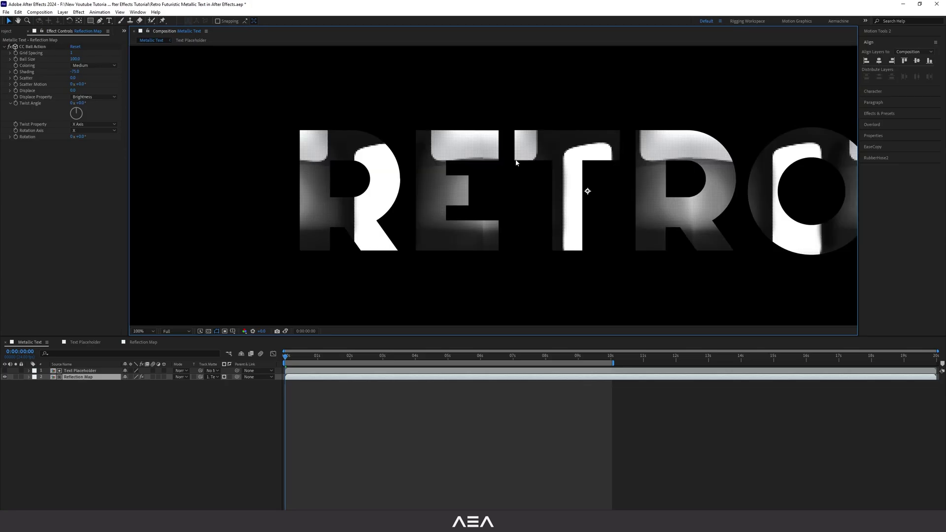
pyautogui.moveTo(491, 204); pyautogui.dragTo(511, 207)
pyautogui.scroll(1, 474, 203)
pyautogui.scroll(-2, 474, 202)
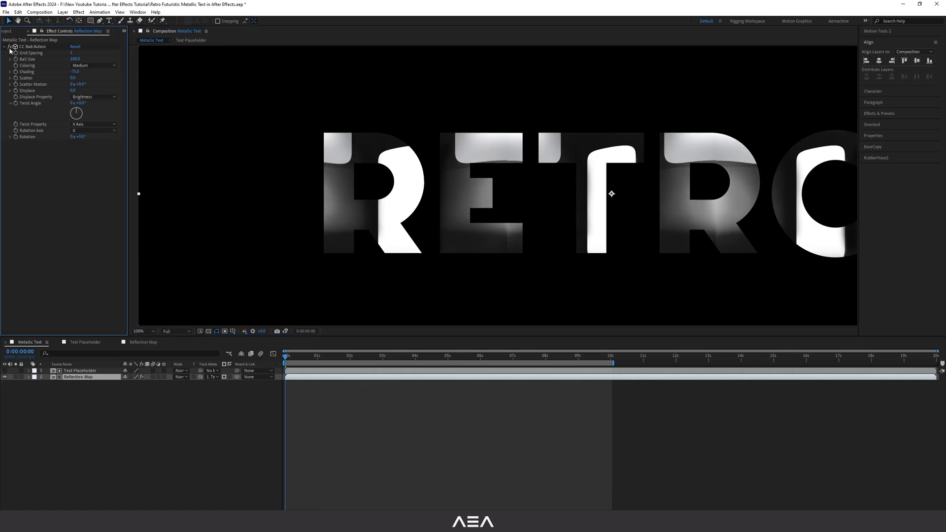
pyautogui.scroll(2, 431, 198)
pyautogui.scroll(-4, 431, 198)
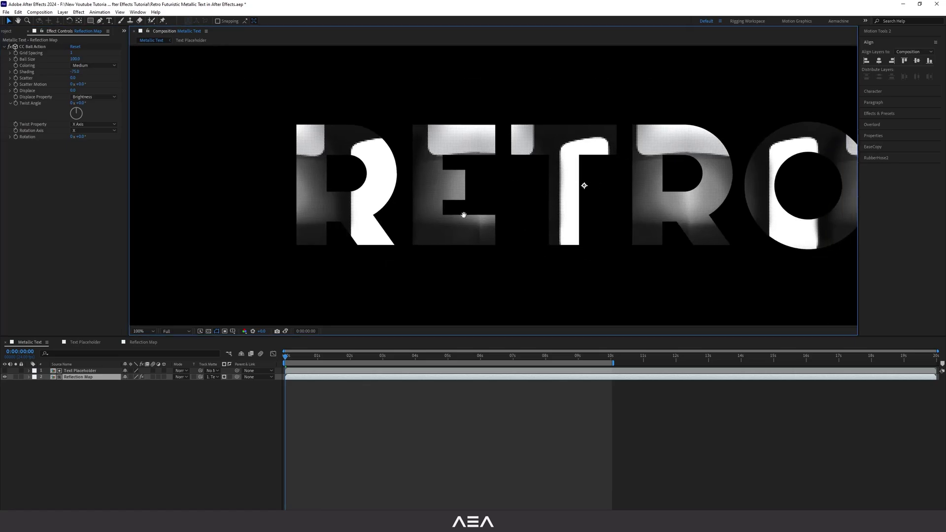
pyautogui.moveTo(465, 218); pyautogui.dragTo(469, 221)
pyautogui.scroll(1, 220, 243)
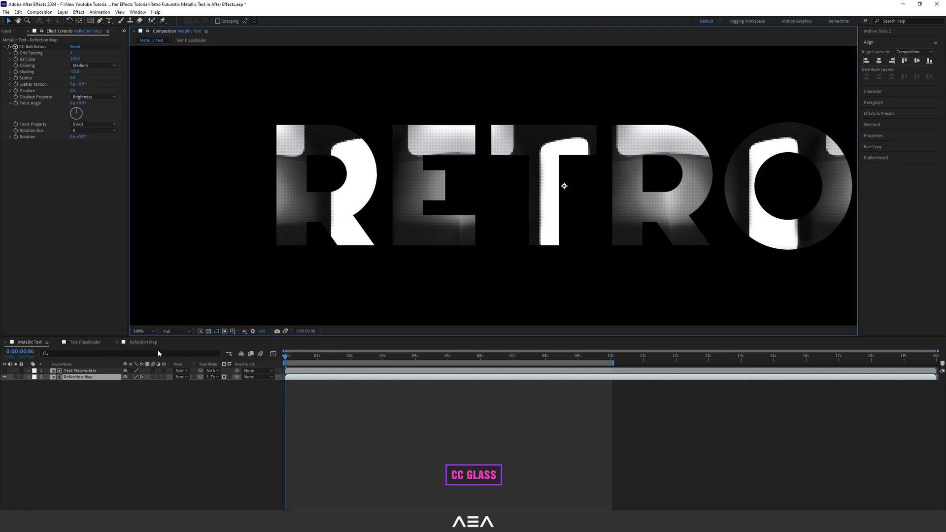
# Apply CC Glass to the Reflection Map layer with Text Placeholder as the Bump Map, read from Effects & Masks
pyautogui.hotkey('ctrl', 'space')
pyautogui.write('cc g')
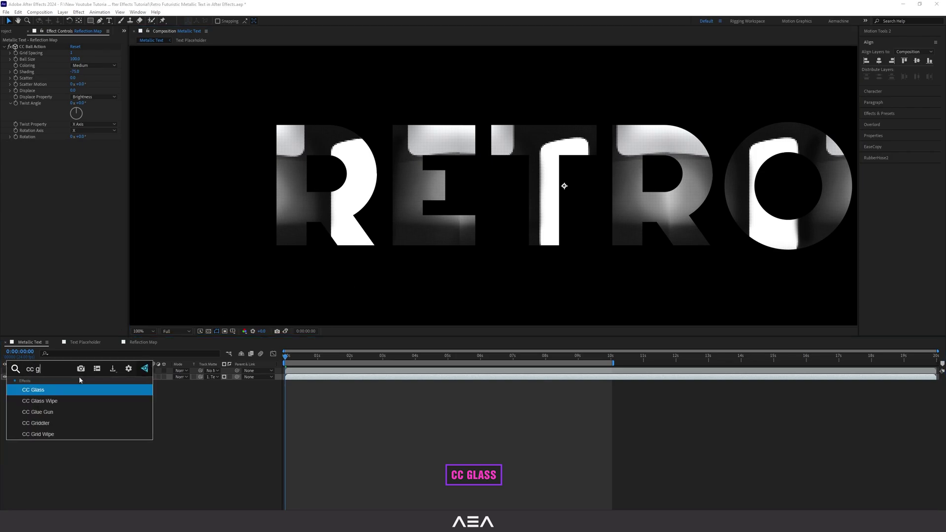
pyautogui.click(63, 390)
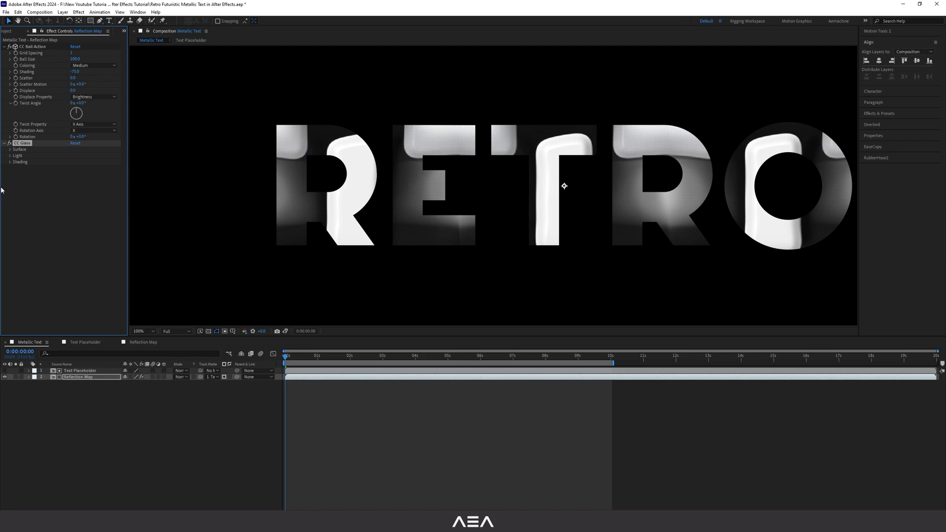
pyautogui.click(10, 149)
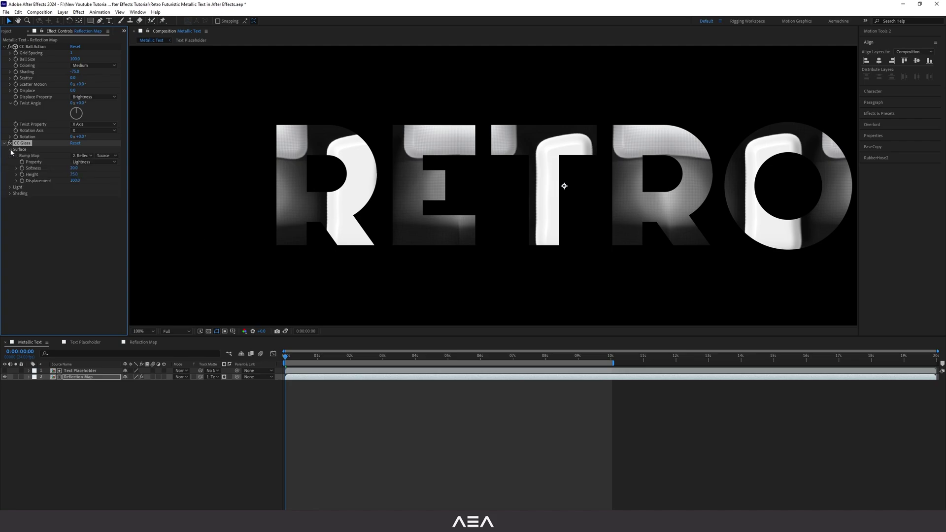
pyautogui.click(80, 156)
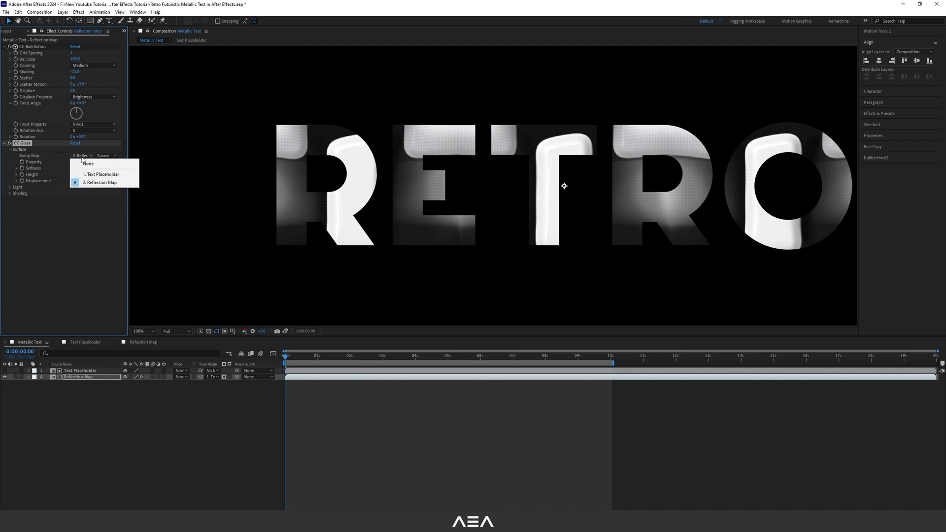
pyautogui.click(108, 176)
pyautogui.click(105, 156)
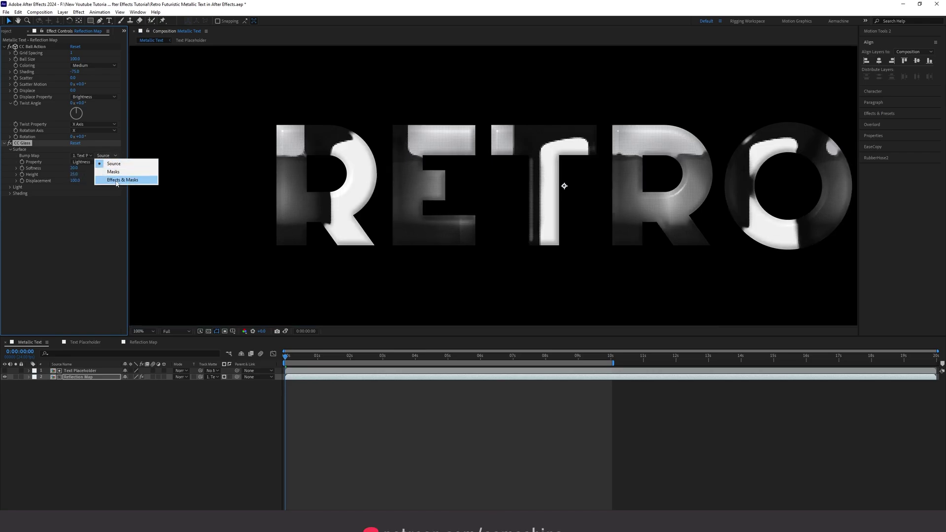
pyautogui.click(117, 181)
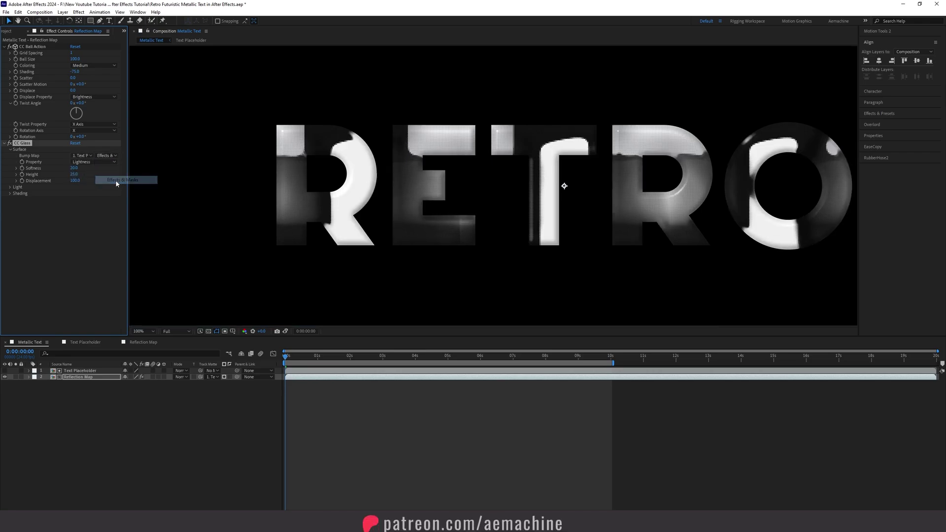
# Set the CC Glass Softness to 100 and confirm its Height value
pyautogui.click(72, 168)
pyautogui.write('100')
pyautogui.click(76, 239)
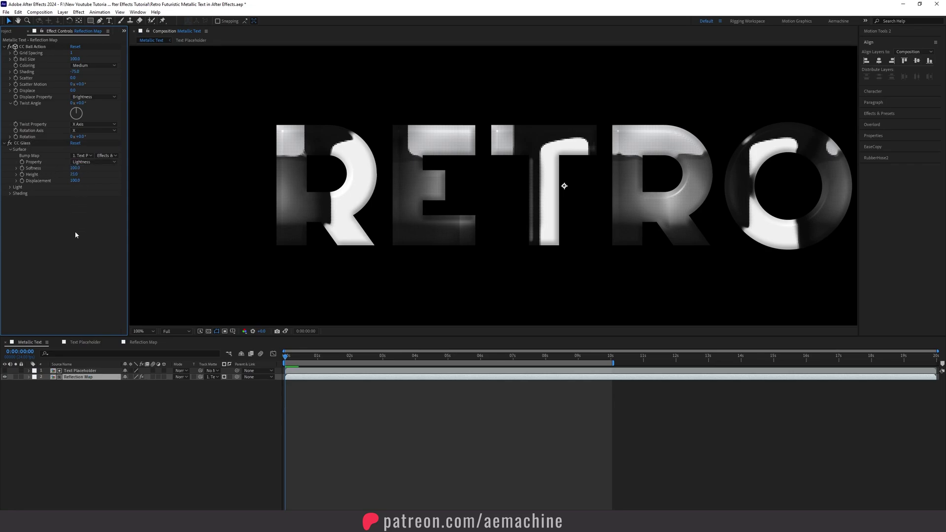
pyautogui.click(74, 174)
pyautogui.press('Return')
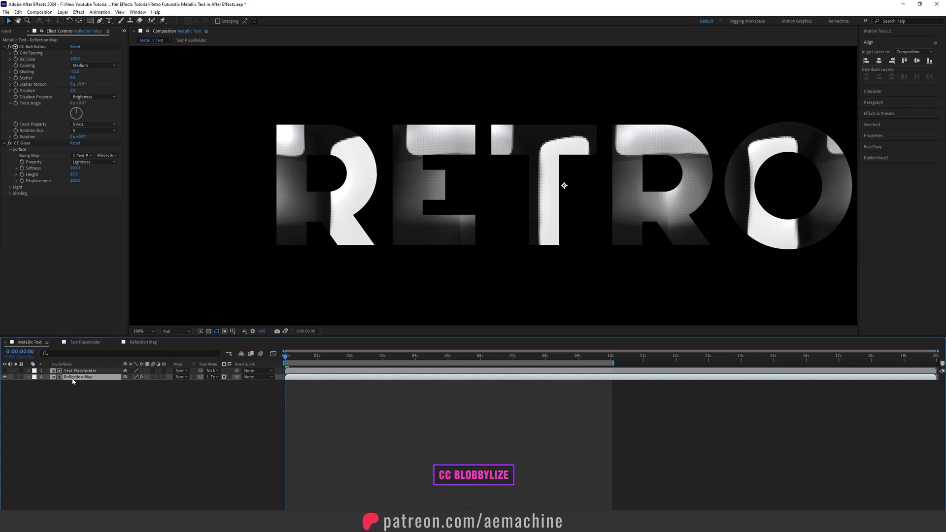
# Apply CC Blobbylize to Reflection Map with Text Placeholder as the Blob Layer, read from Effects & Masks, and compare the text without it
pyautogui.hotkey('ctrl', 'space')
pyautogui.write('cc blob')
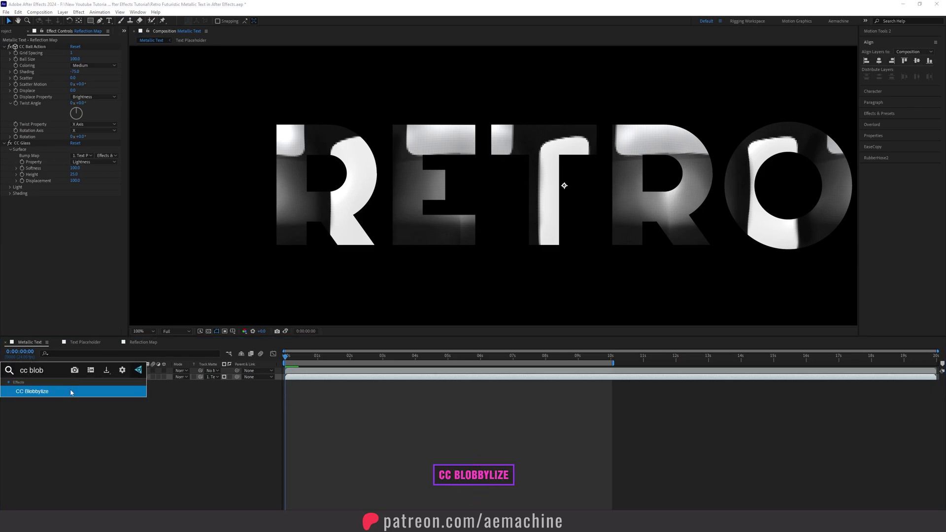
pyautogui.click(72, 396)
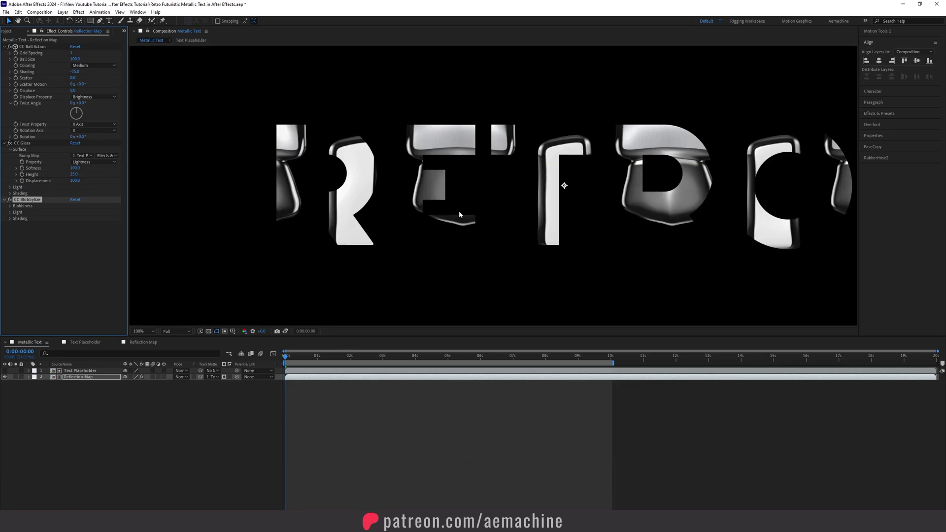
pyautogui.click(10, 206)
pyautogui.click(82, 212)
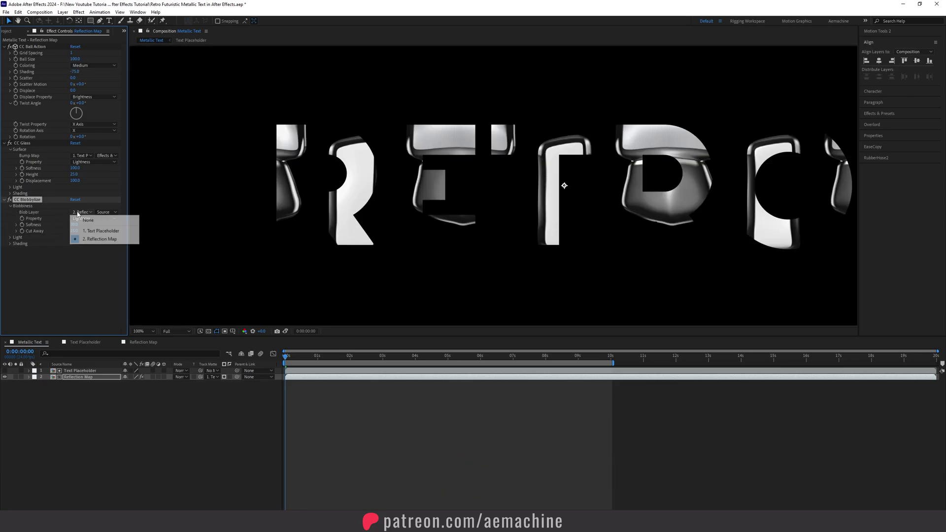
pyautogui.click(89, 233)
pyautogui.click(105, 212)
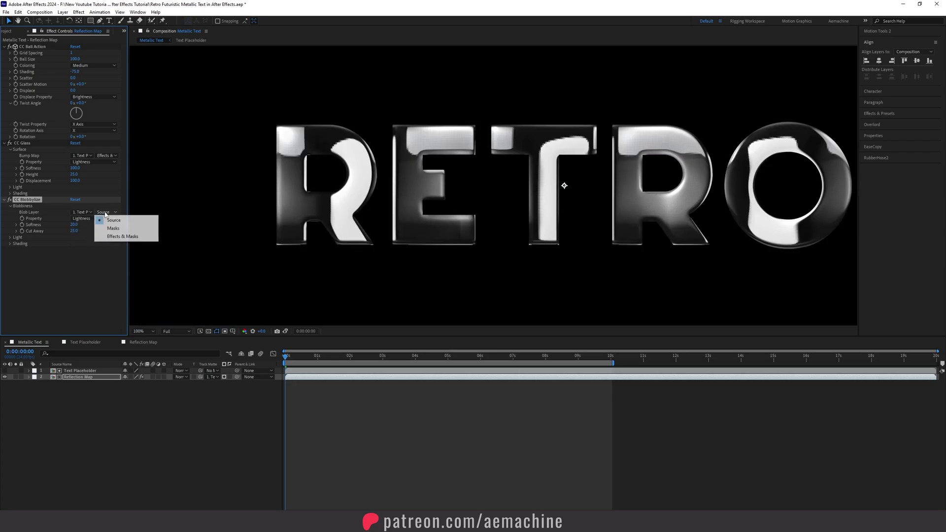
pyautogui.click(123, 237)
pyautogui.click(10, 201)
pyautogui.click(9, 200)
pyautogui.click(9, 201)
pyautogui.click(10, 200)
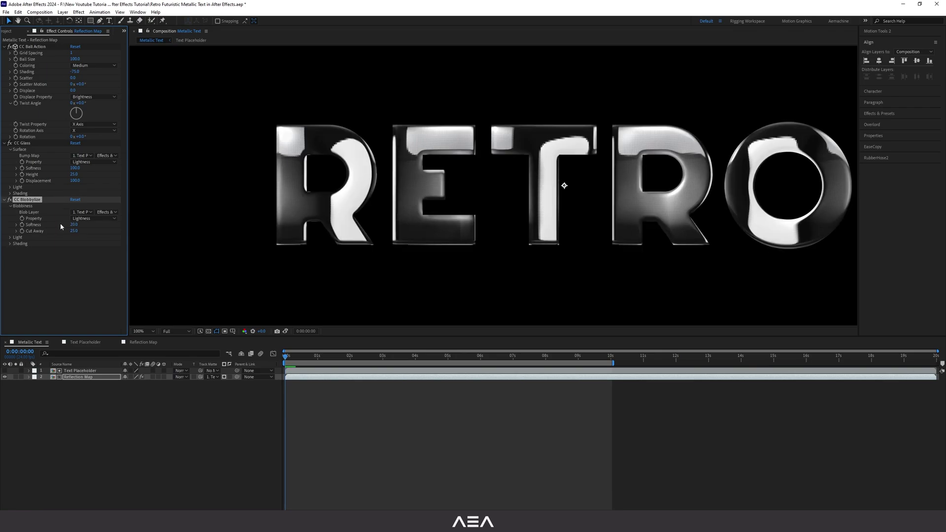
# Set the CC Blobbylize Property to Alpha and Softness to 10, and raise its Cut Away slightly
pyautogui.click(94, 219)
pyautogui.click(94, 254)
pyautogui.click(74, 225)
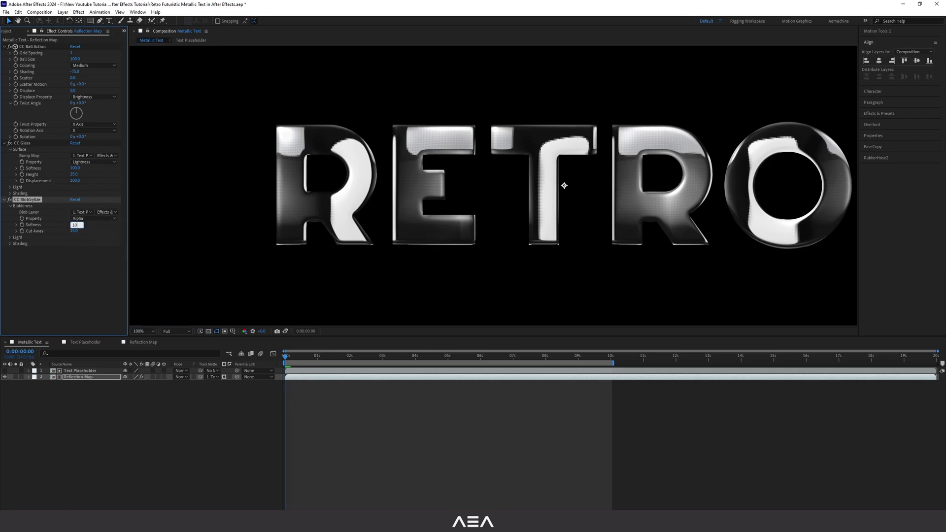
pyautogui.write('10')
pyautogui.click(77, 250)
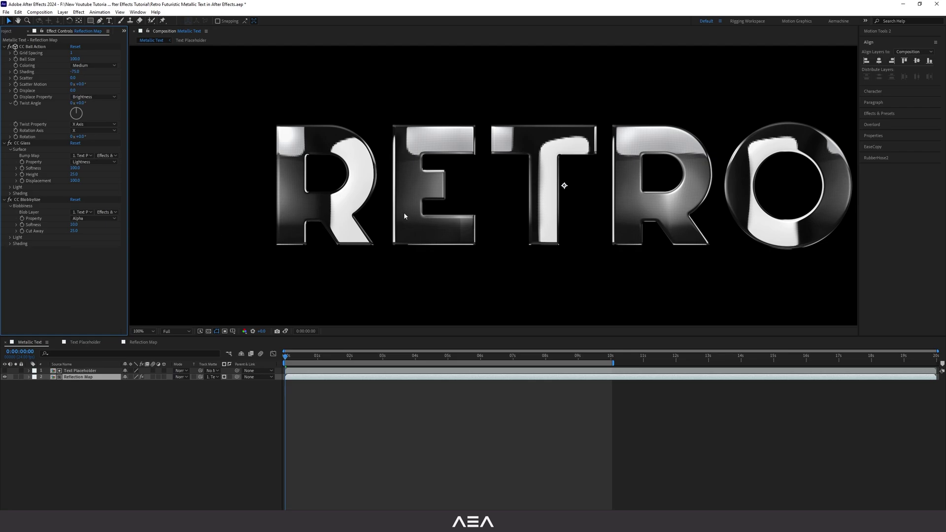
pyautogui.moveTo(73, 232)
pyautogui.mouseDown()
pyautogui.moveTo(113, 230)
pyautogui.moveTo(88, 232)
pyautogui.mouseUp()
pyautogui.click(92, 274)
# Compare the RETRO text with CC Blobbylize off and on, leave the effect enabled and examine the letters at different magnifications
pyautogui.click(10, 200)
pyautogui.click(10, 200)
pyautogui.click(9, 200)
pyautogui.click(9, 200)
pyautogui.click(10, 200)
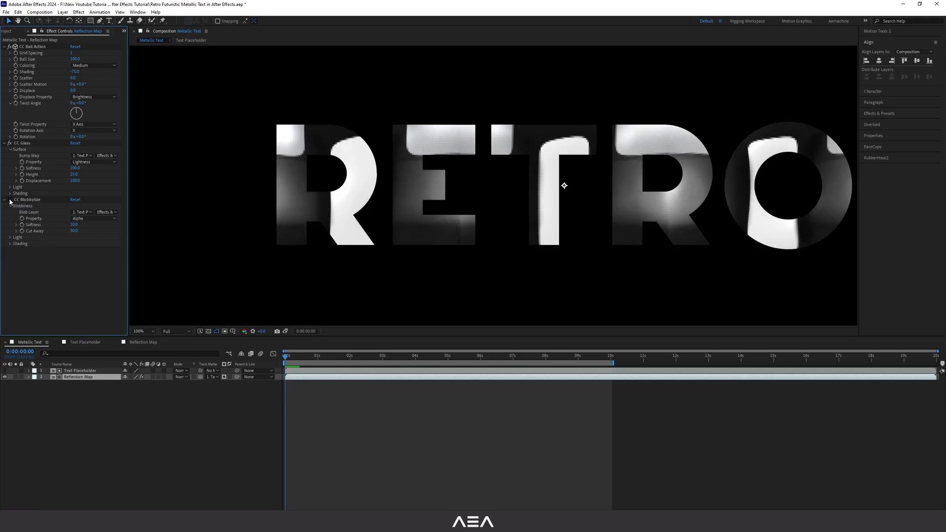
pyautogui.click(10, 199)
pyautogui.scroll(-2, 493, 198)
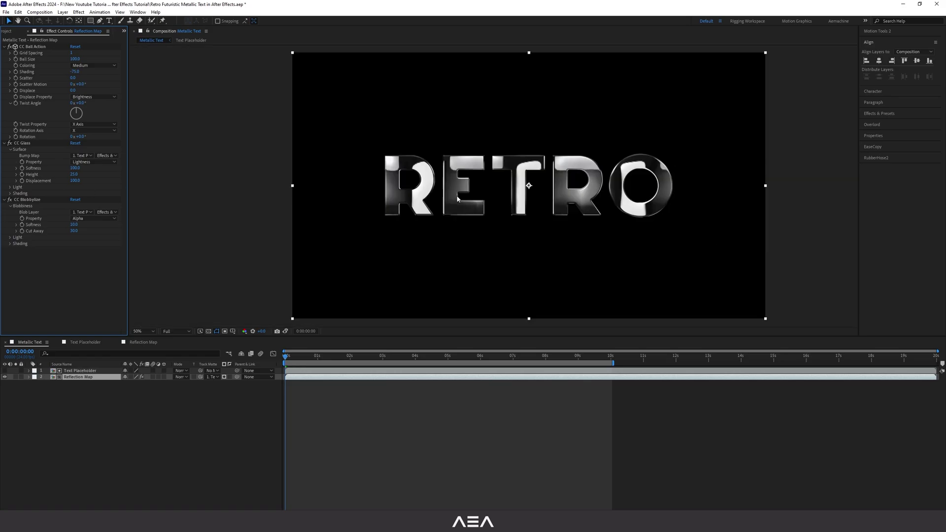
pyautogui.scroll(2, 457, 199)
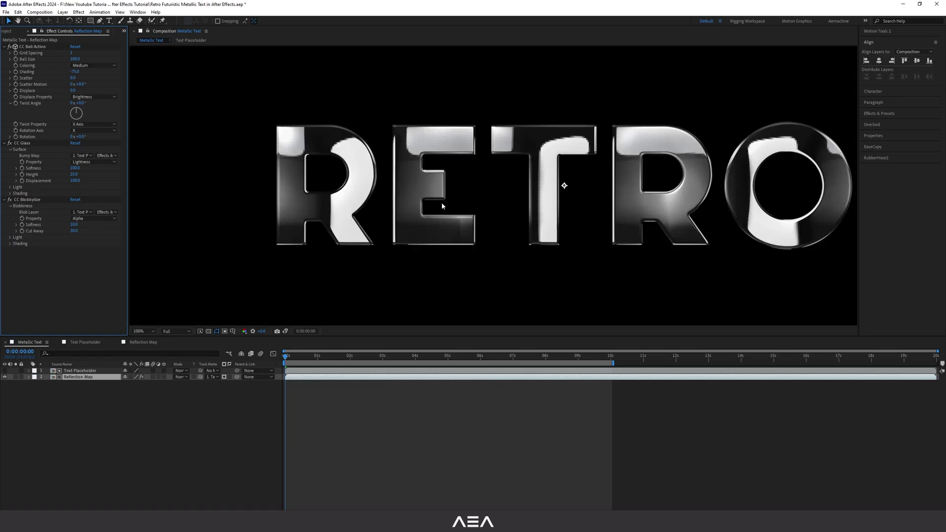
pyautogui.scroll(-2, 520, 227)
pyautogui.scroll(2, 549, 247)
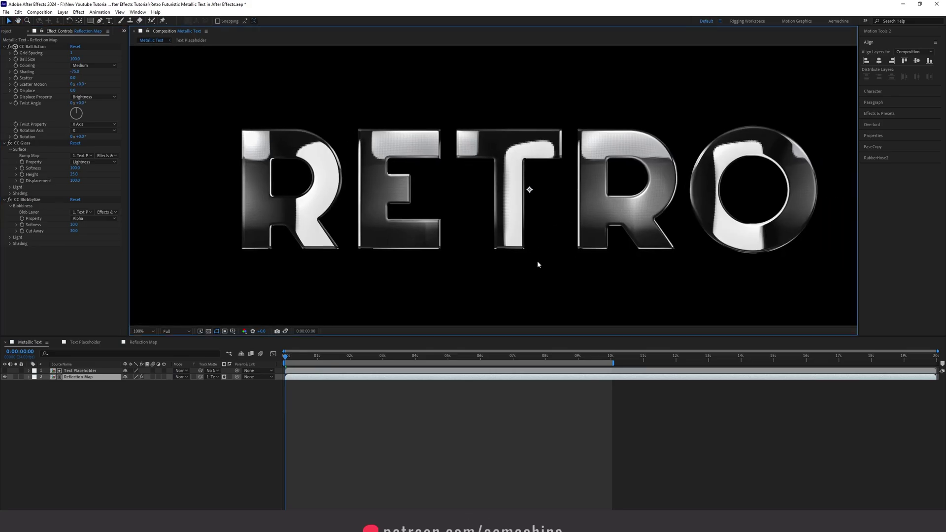
# Preview the Gradient Palette.png and Gradient Palette 2.png images in the project's Assets folder
pyautogui.click(108, 419)
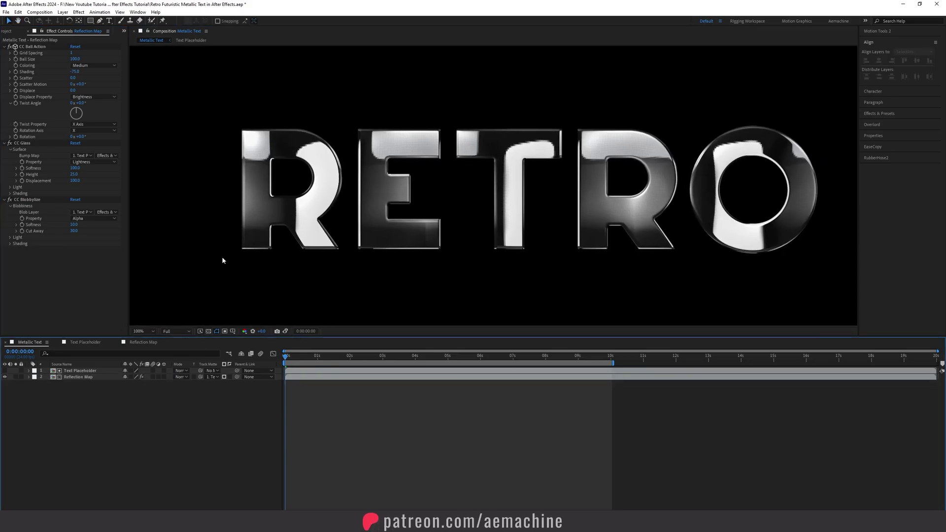
pyautogui.click(7, 31)
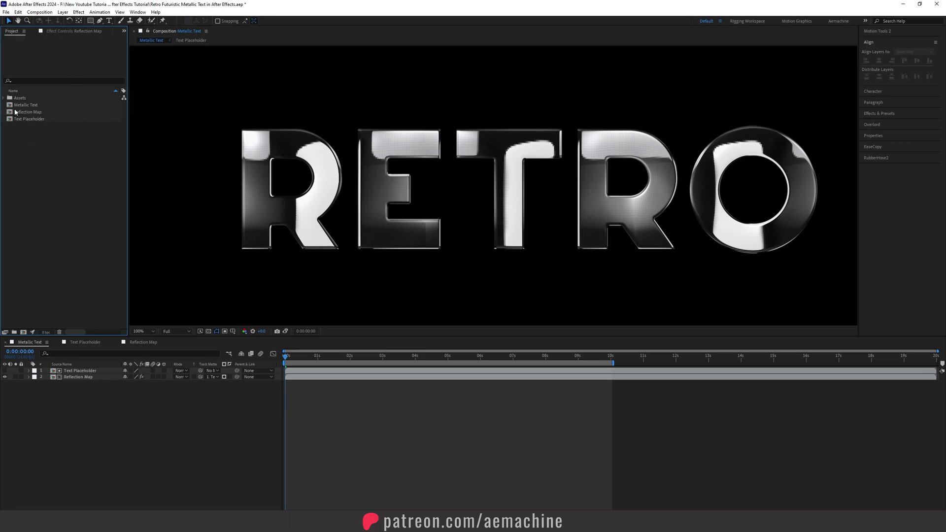
pyautogui.click(3, 100)
pyautogui.click(45, 105)
pyautogui.click(44, 112)
pyautogui.click(44, 106)
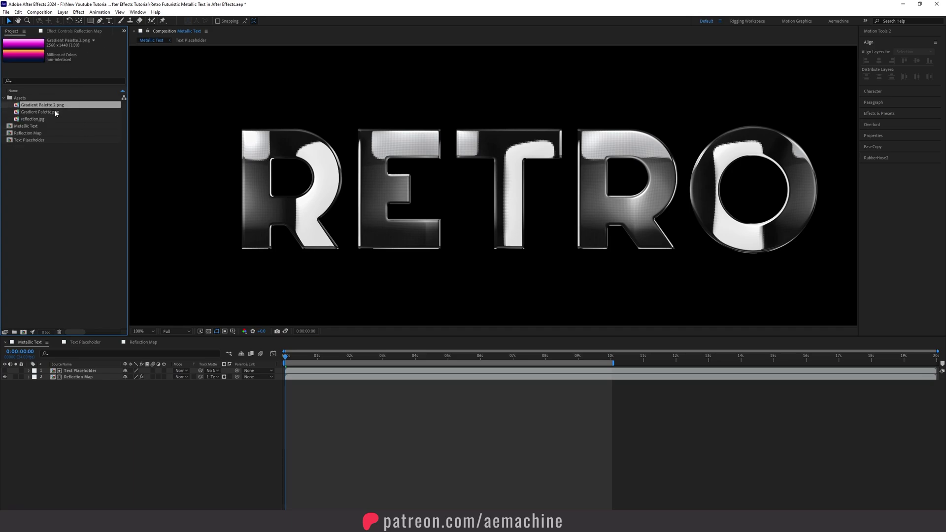
pyautogui.click(44, 113)
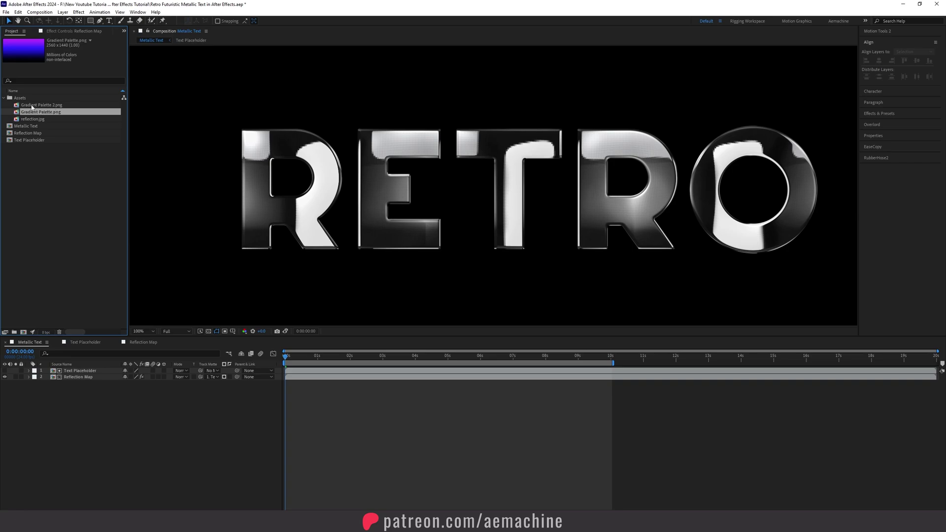
pyautogui.click(32, 106)
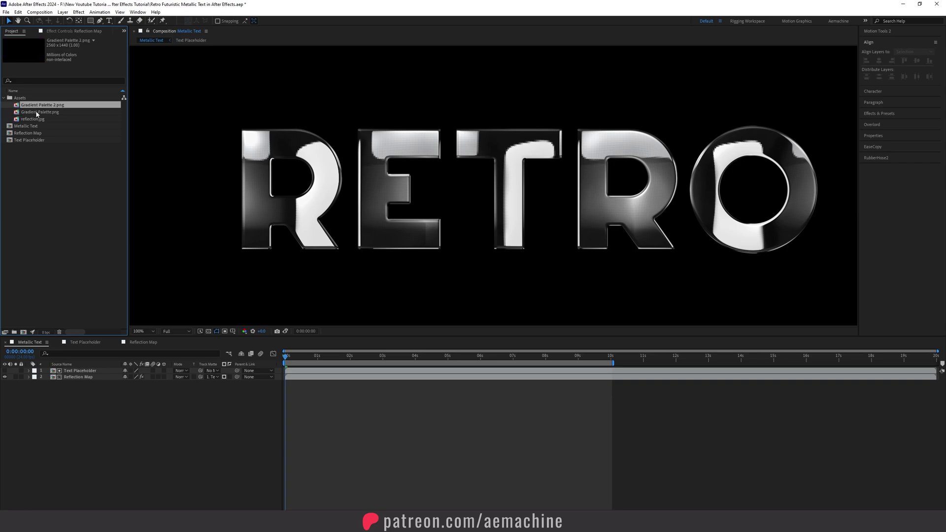
pyautogui.click(36, 113)
pyautogui.click(31, 106)
# Add Gradient Palette 2.png above the other Metallic Text layers and reduce only its vertical Scale to about 46%
pyautogui.moveTo(47, 108); pyautogui.dragTo(137, 388)
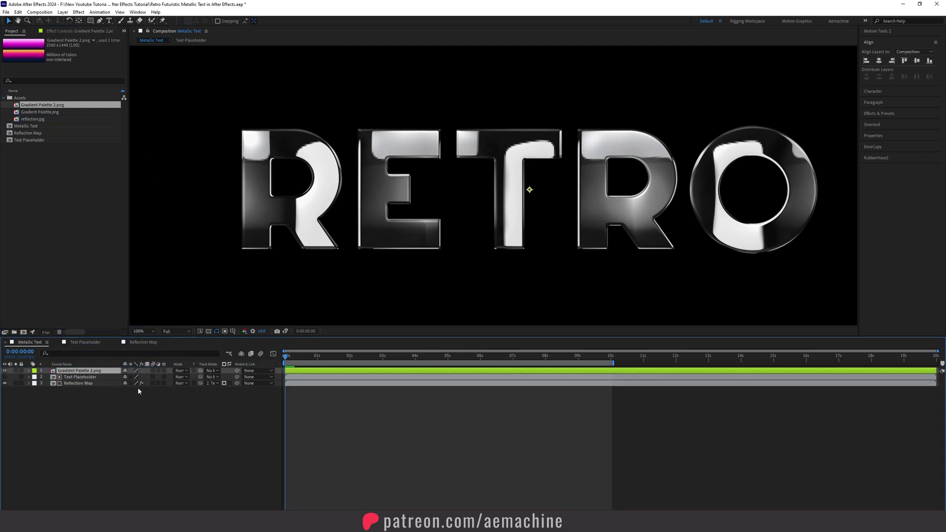
pyautogui.press(',')
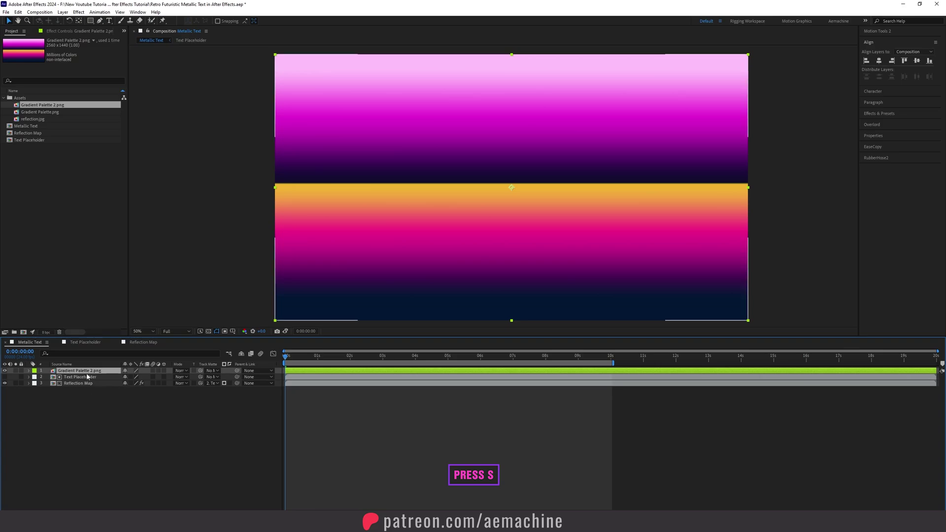
pyautogui.press('s')
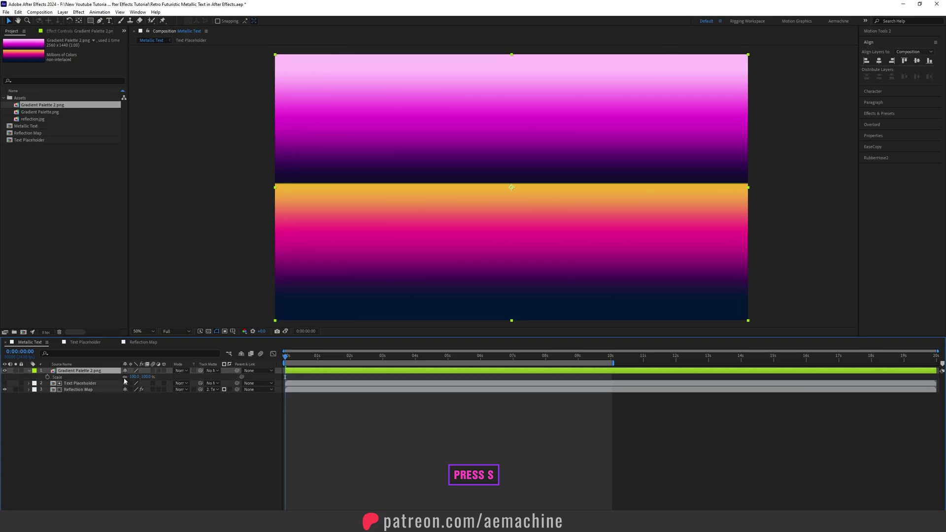
pyautogui.click(125, 377)
pyautogui.moveTo(147, 377)
pyautogui.mouseDown()
pyautogui.moveTo(80, 391)
pyautogui.moveTo(133, 377)
pyautogui.mouseUp()
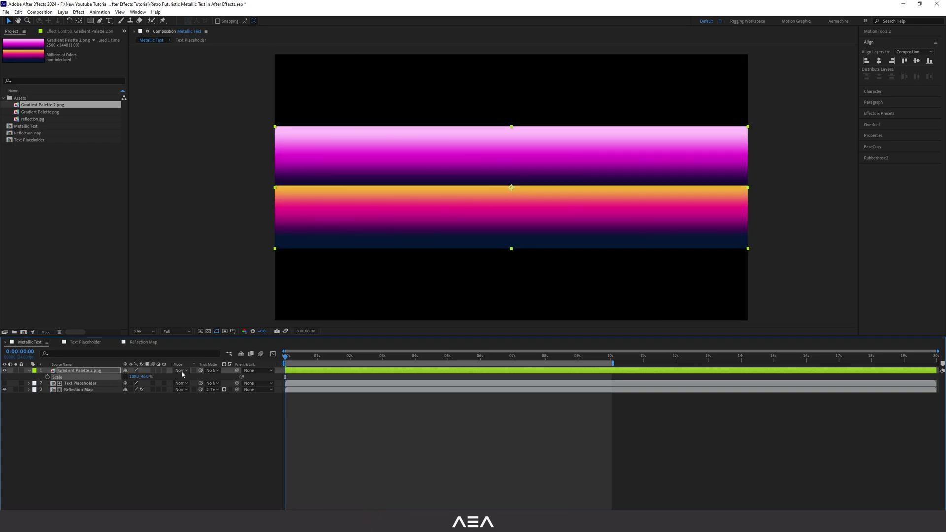
# Set the Gradient Palette 2.png layer's blending mode to Color and preserve underlying transparency so it stays inside the text
pyautogui.click(182, 371)
pyautogui.click(210, 300)
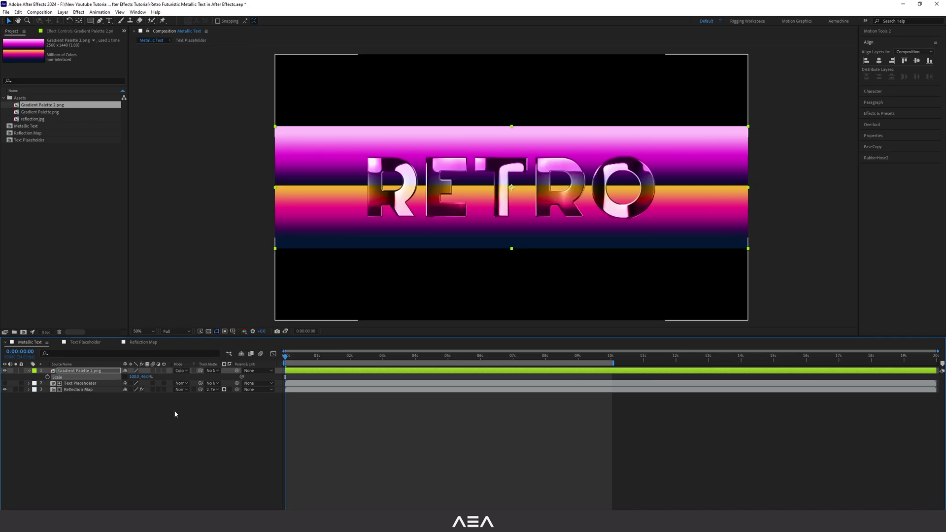
pyautogui.click(194, 370)
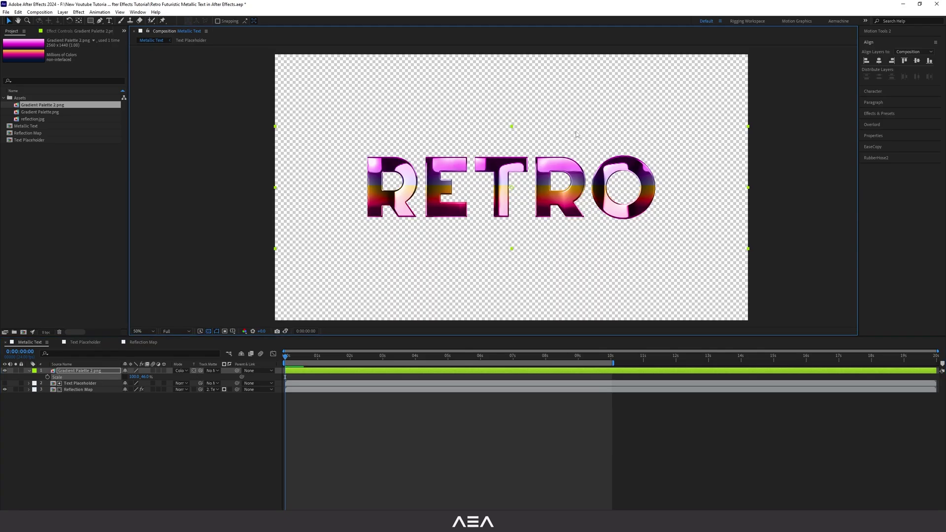
pyautogui.click(148, 419)
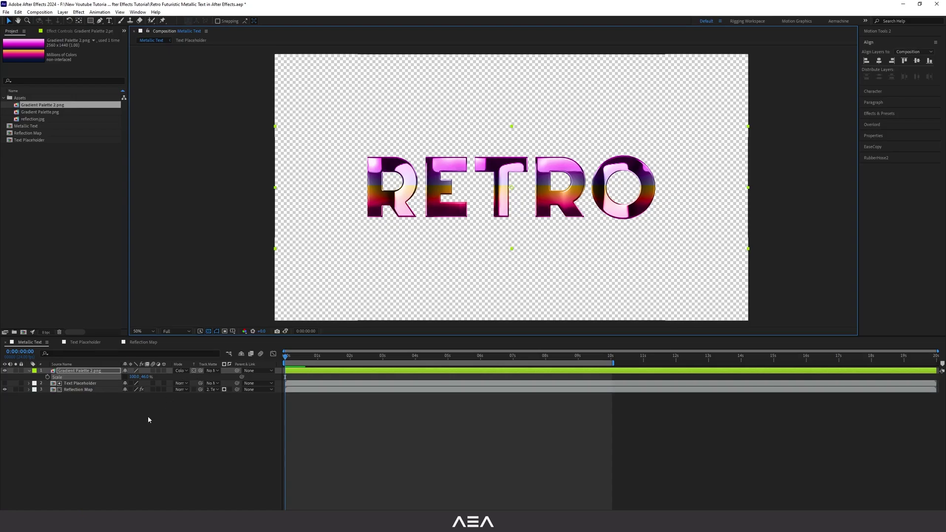
pyautogui.click(209, 332)
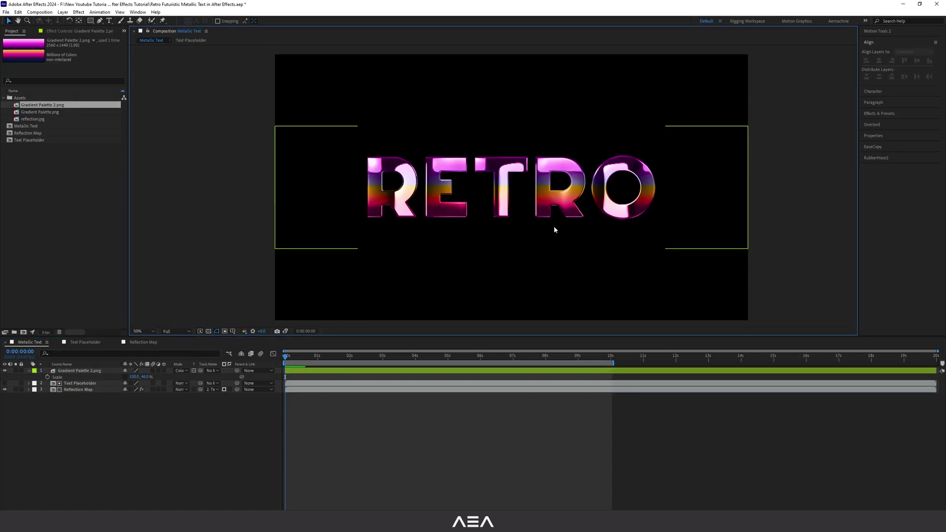
# Save the project and add an Outer Glow layer style to the Reflection Map layer
pyautogui.click(77, 373)
pyautogui.moveTo(292, 362)
pyautogui.mouseDown()
pyautogui.moveTo(378, 363)
pyautogui.moveTo(285, 364)
pyautogui.mouseUp()
pyautogui.click(79, 390)
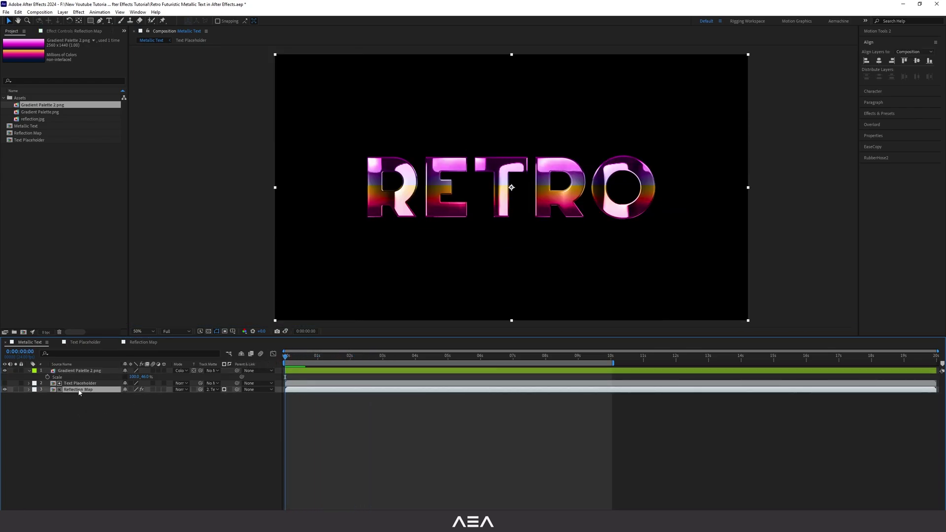
pyautogui.click(63, 395)
pyautogui.hotkey('ctrl', 's')
pyautogui.click(84, 391)
pyautogui.rightClick(84, 391)
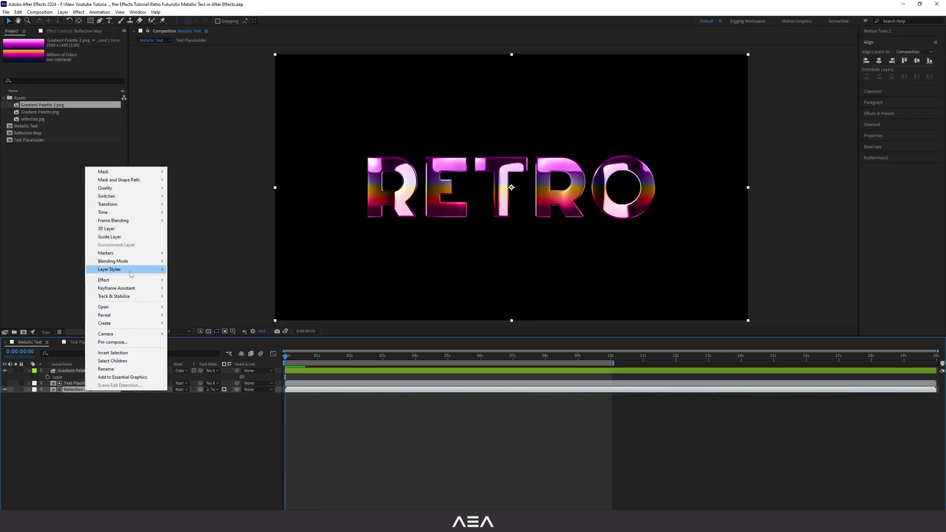
pyautogui.moveTo(130, 272)
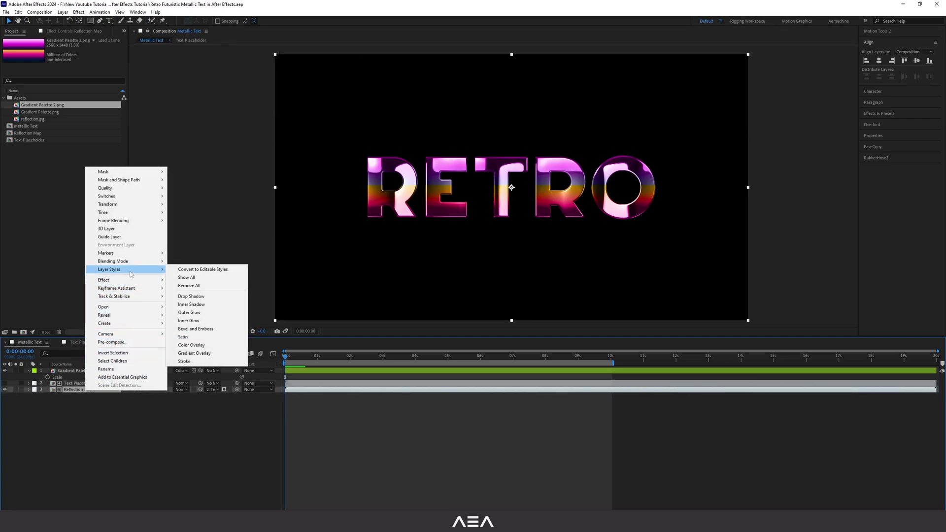
pyautogui.click(190, 314)
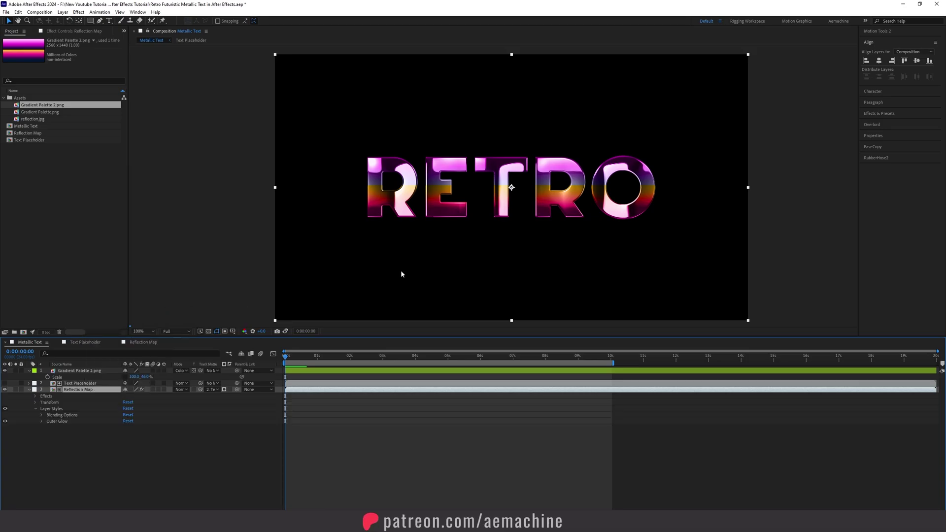
# Examine the letter edges up close with the Outer Glow off and on, leaving it enabled
pyautogui.scroll(4, 401, 271)
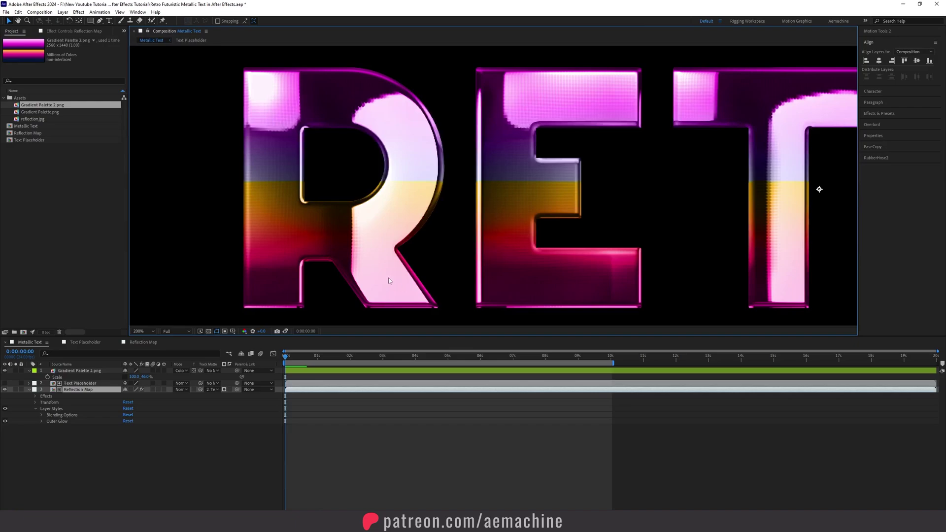
pyautogui.moveTo(403, 276); pyautogui.dragTo(400, 275)
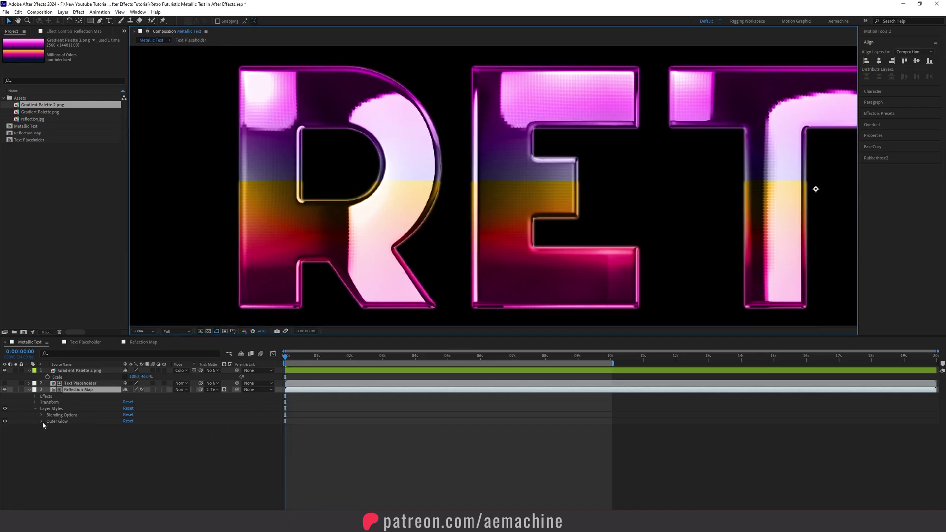
pyautogui.click(5, 422)
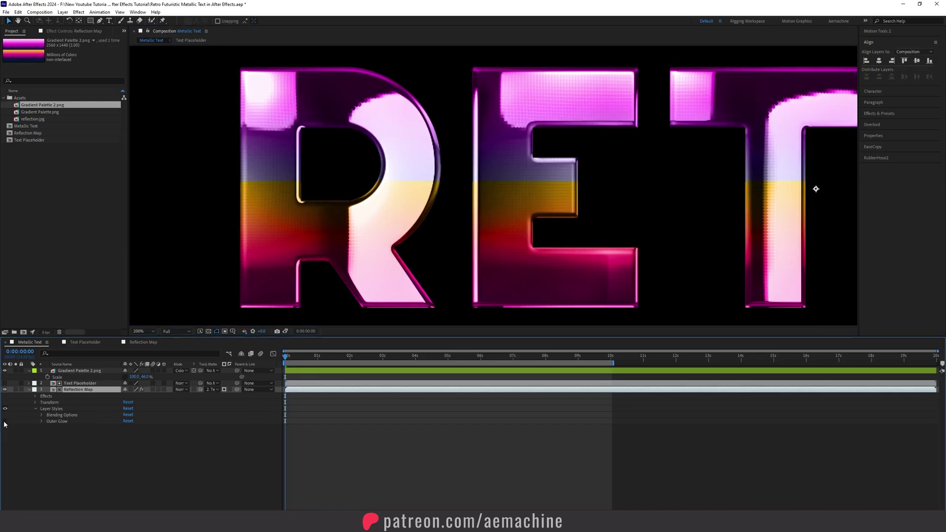
pyautogui.click(5, 422)
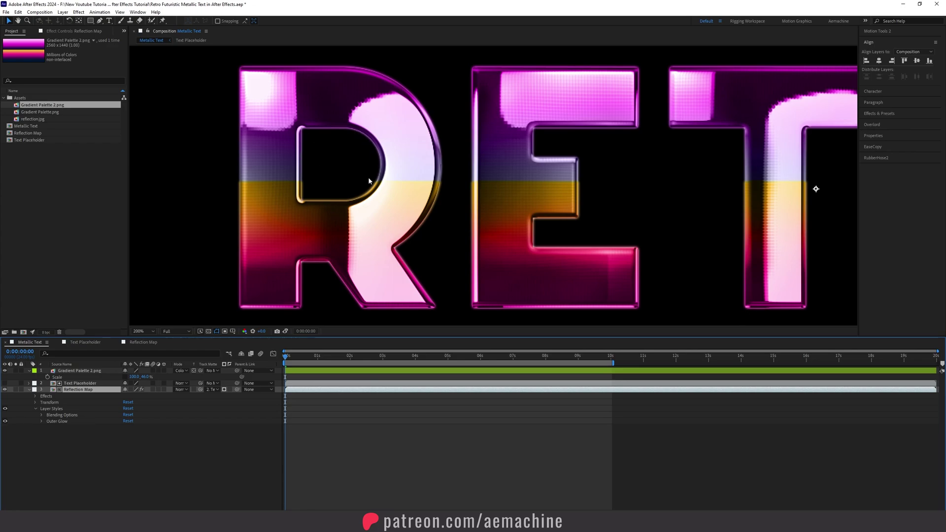
# Set the Outer Glow's Blend Mode to Overlay and its Opacity to 80%
pyautogui.click(42, 422)
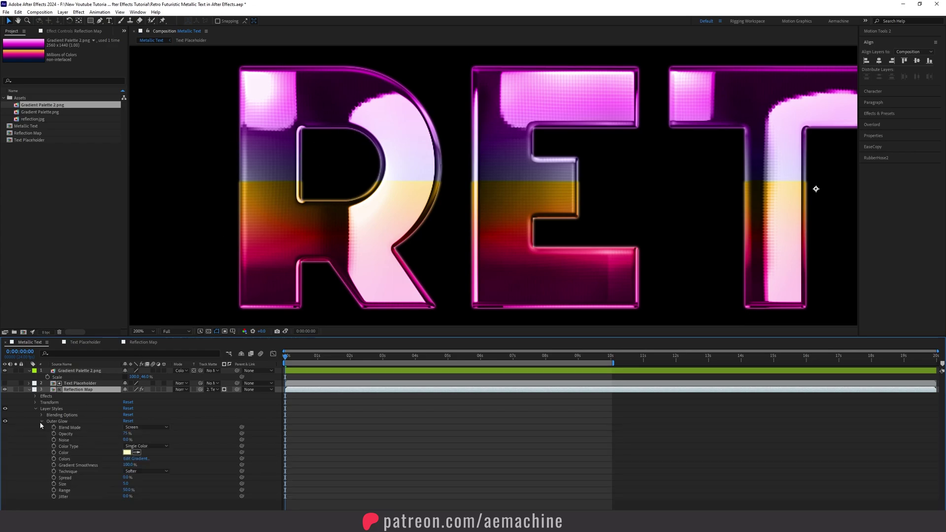
pyautogui.click(148, 428)
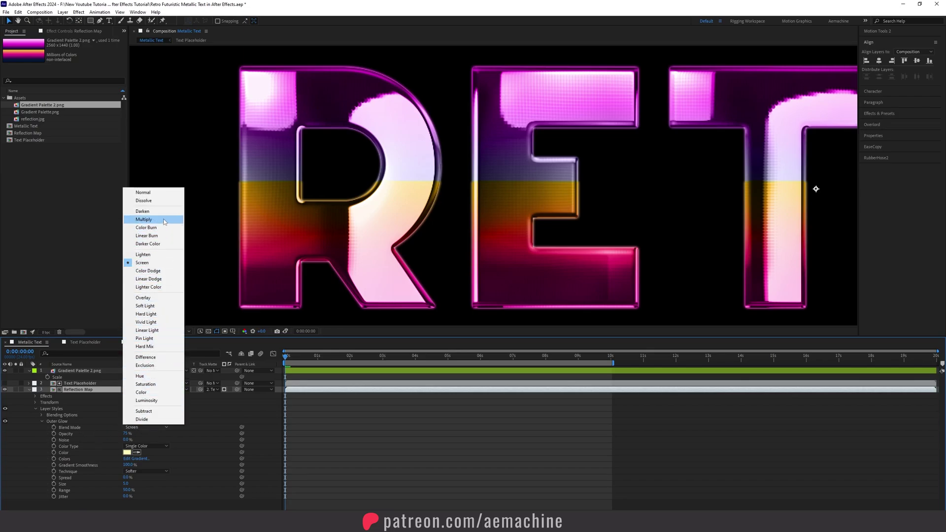
pyautogui.click(158, 299)
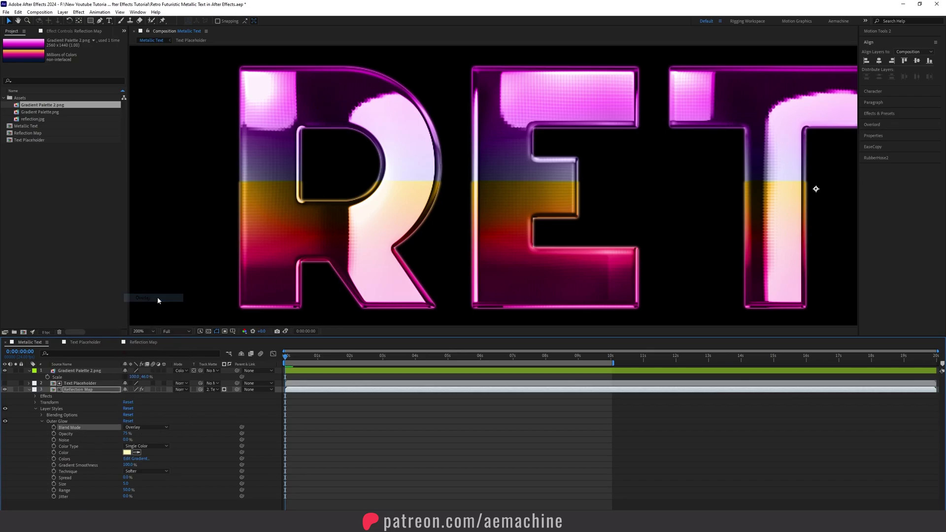
pyautogui.click(121, 436)
pyautogui.moveTo(127, 433); pyautogui.dragTo(165, 436)
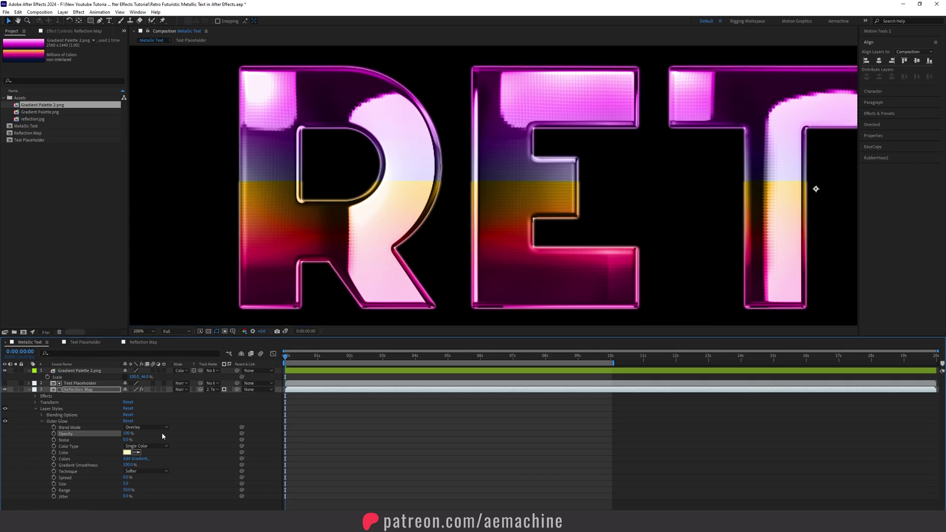
pyautogui.click(127, 434)
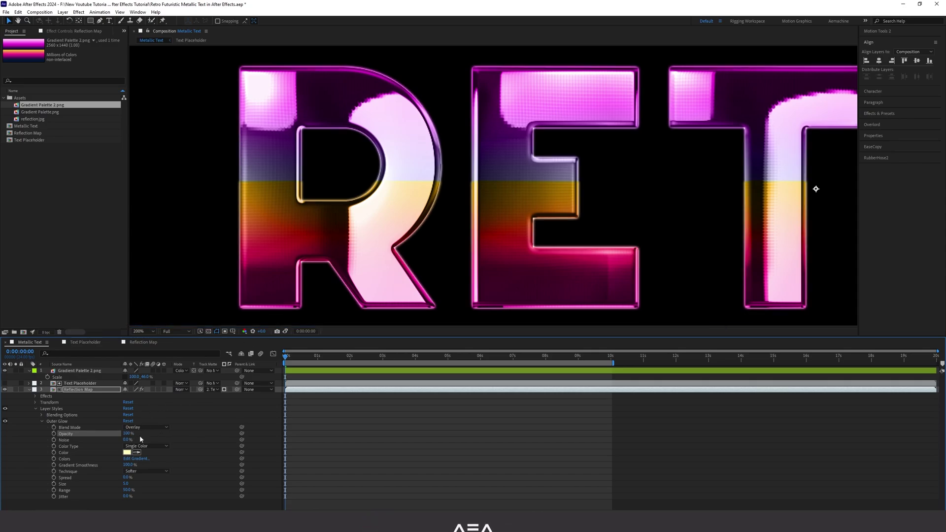
pyautogui.write('85')
pyautogui.click(203, 442)
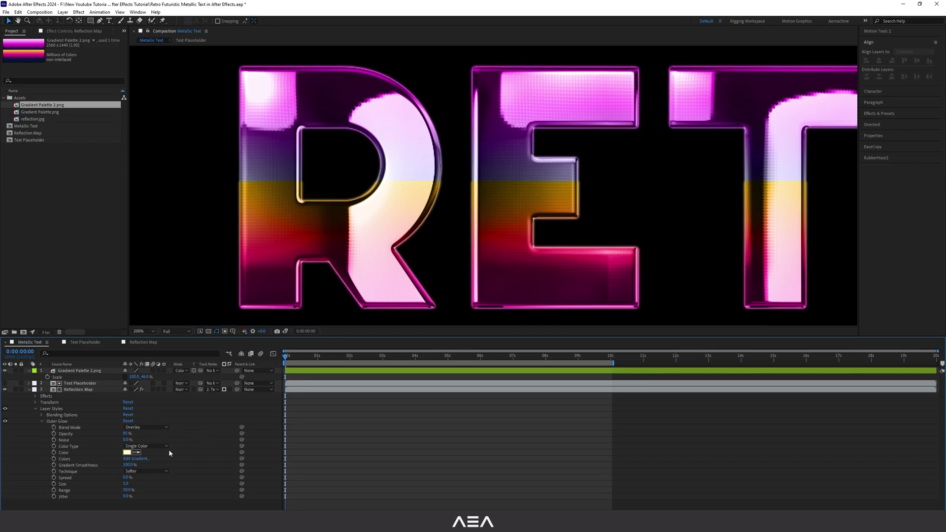
# Check the Outer Glow's Technique options, keep Softer, and raise its Noise strongly
pyautogui.click(163, 470)
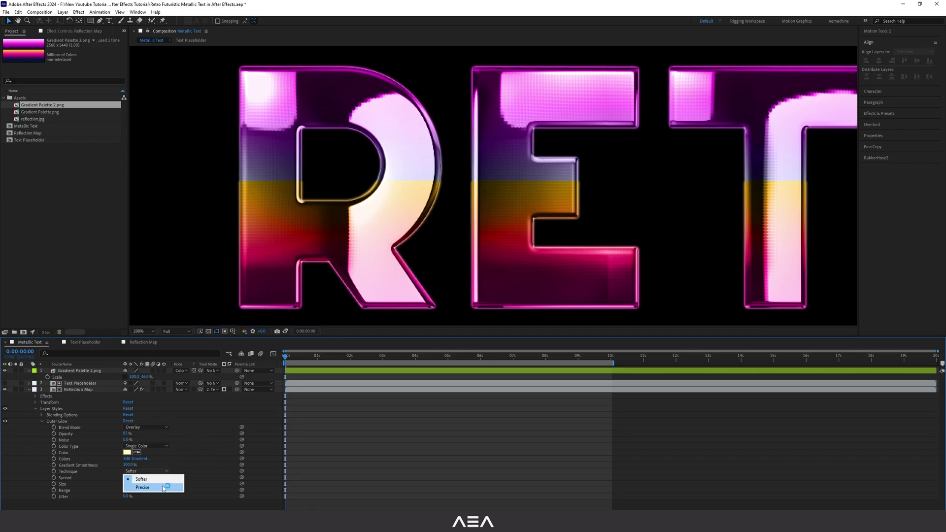
pyautogui.click(186, 466)
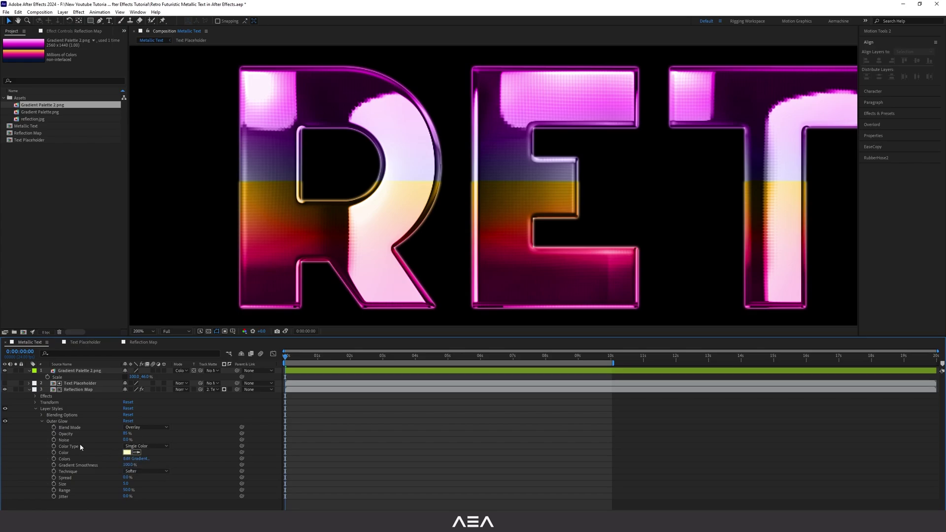
pyautogui.moveTo(130, 442); pyautogui.dragTo(816, 188)
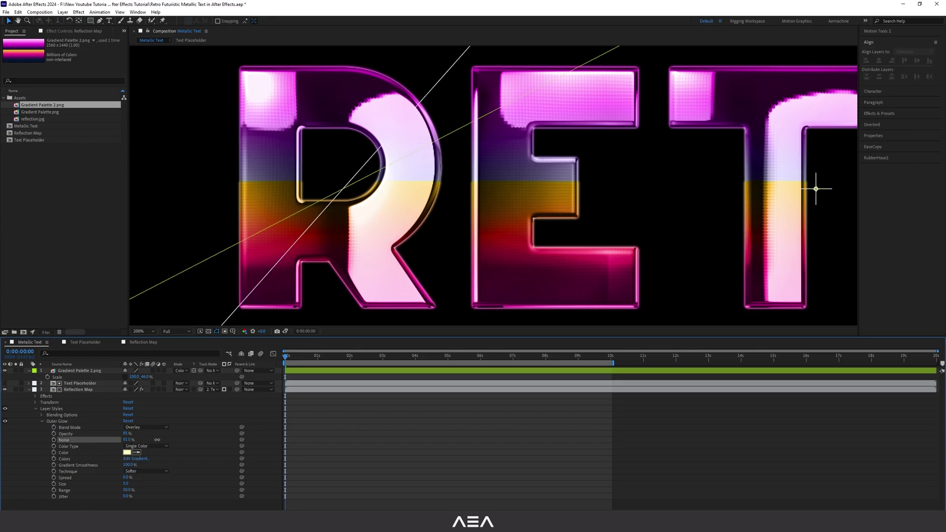
pyautogui.moveTo(158, 440); pyautogui.dragTo(157, 440)
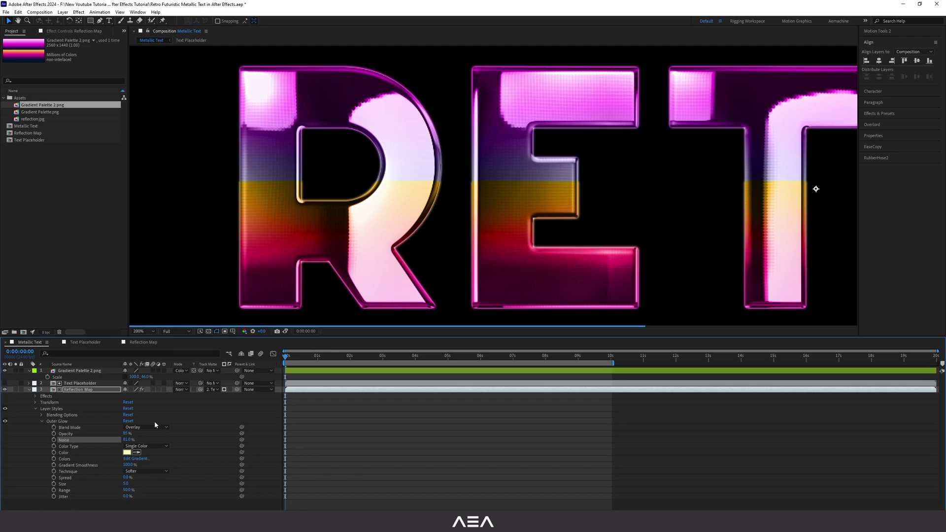
# Undo the Outer Glow's Noise increase and collapse the Outer Glow settings
pyautogui.press(',')
pyautogui.press('.')
pyautogui.hotkey('ctrl', 'z')
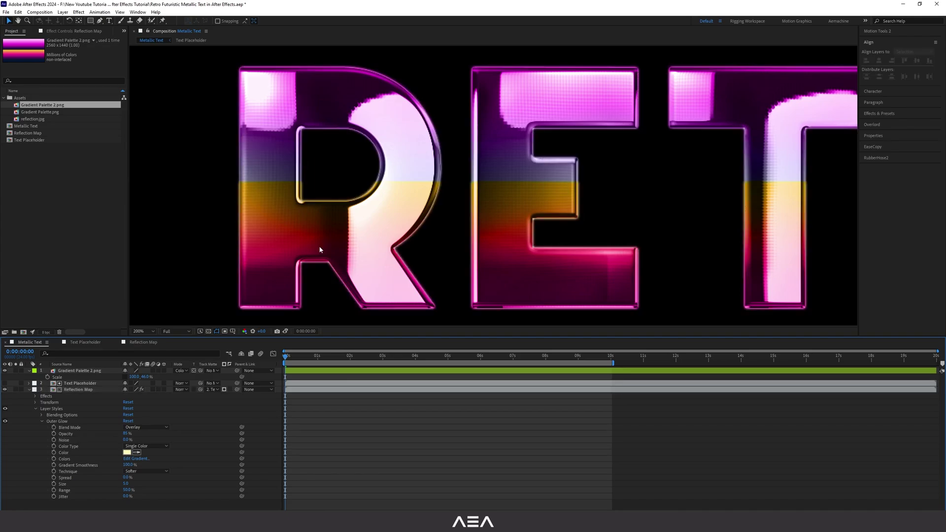
pyautogui.click(42, 421)
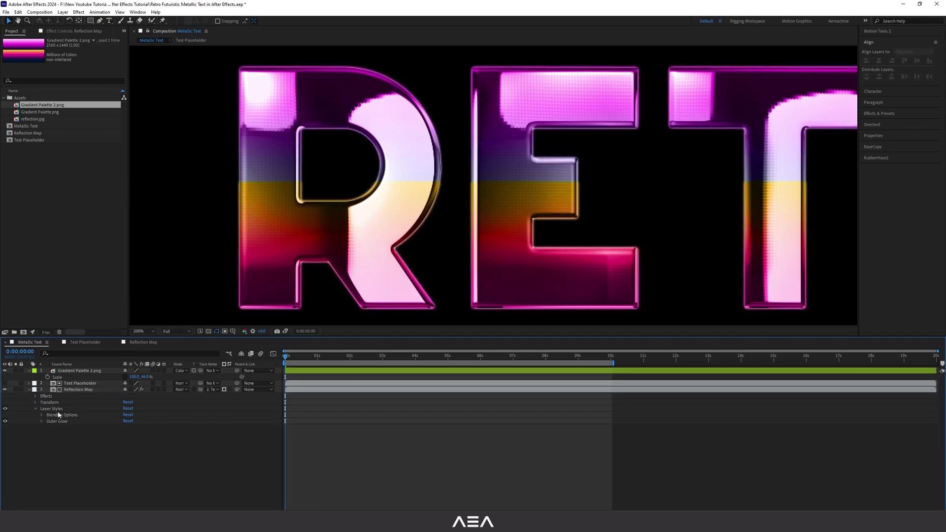
# Add a Bevel and Emboss layer style to the Reflection Map layer and set its Style to Emboss
pyautogui.click(49, 410)
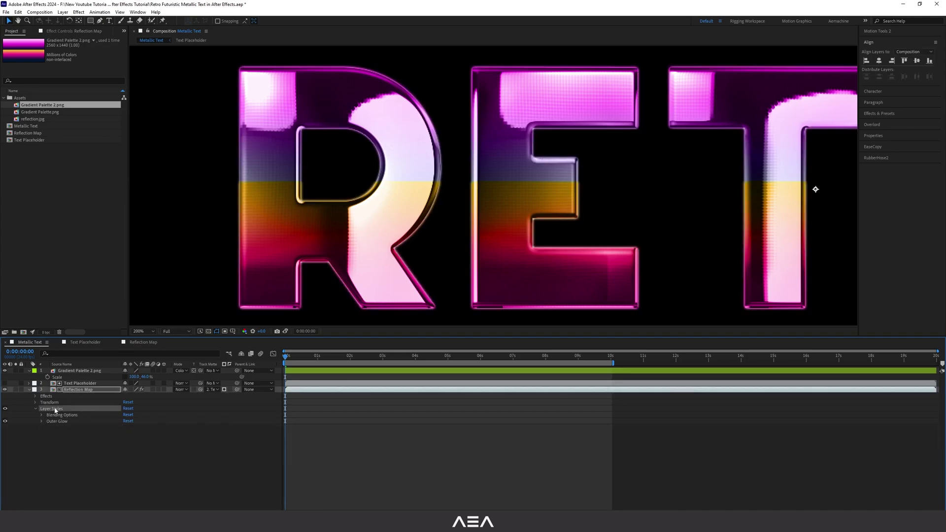
pyautogui.rightClick(75, 389)
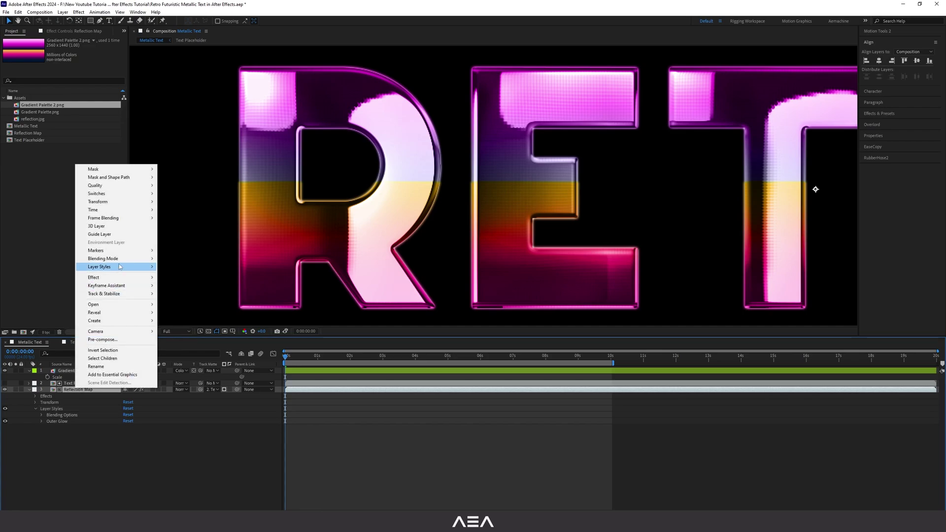
pyautogui.moveTo(105, 269)
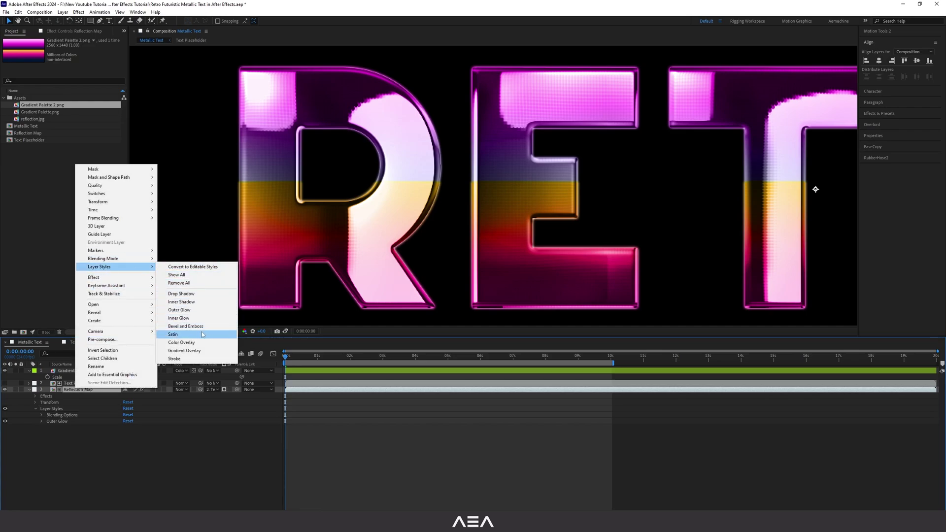
pyautogui.click(186, 326)
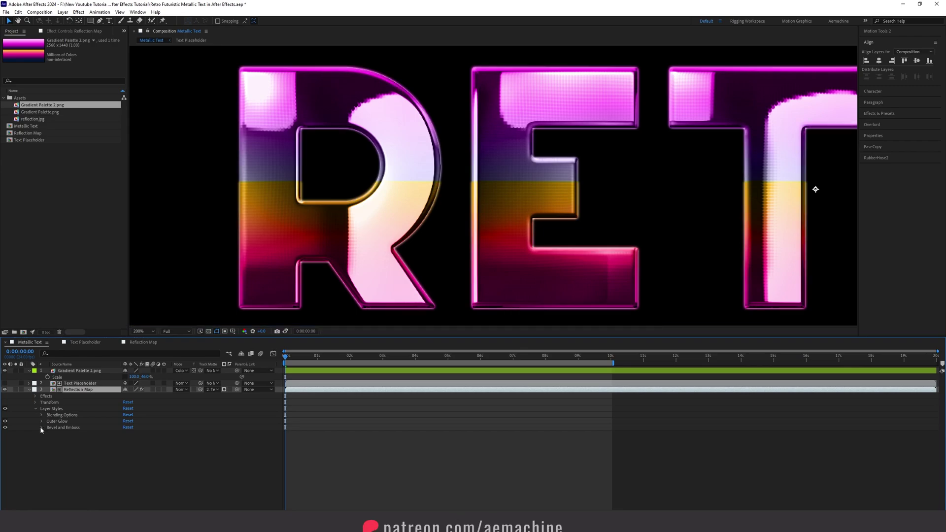
pyautogui.click(41, 428)
pyautogui.click(146, 419)
pyautogui.click(141, 444)
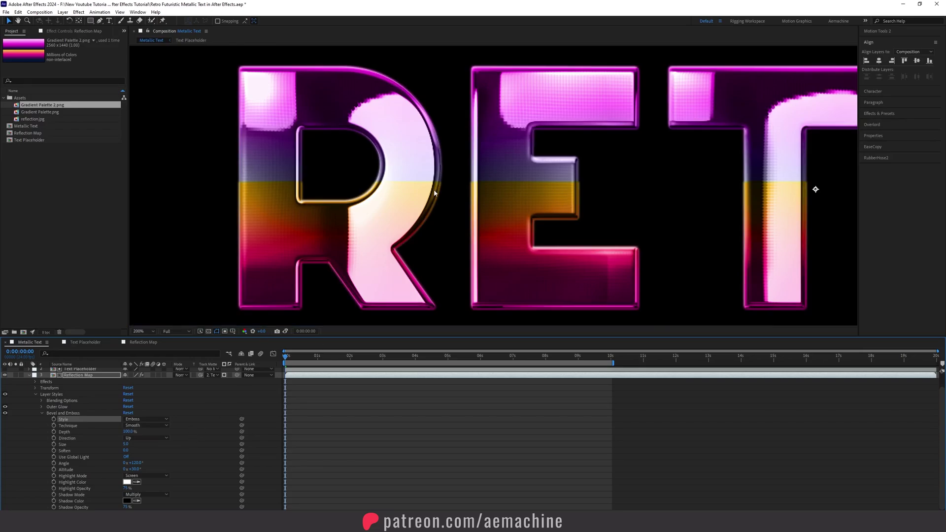
# Collapse the Bevel and Emboss settings and compare the whole RETRO text with the Reflection Map's layer styles off and on, leaving them enabled
pyautogui.press(',')
pyautogui.moveTo(473, 215); pyautogui.dragTo(413, 216)
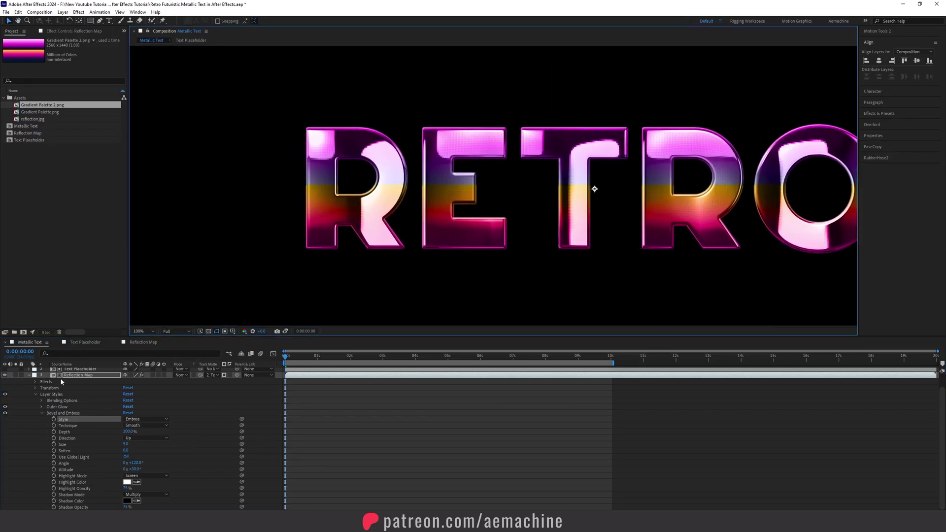
pyautogui.click(41, 414)
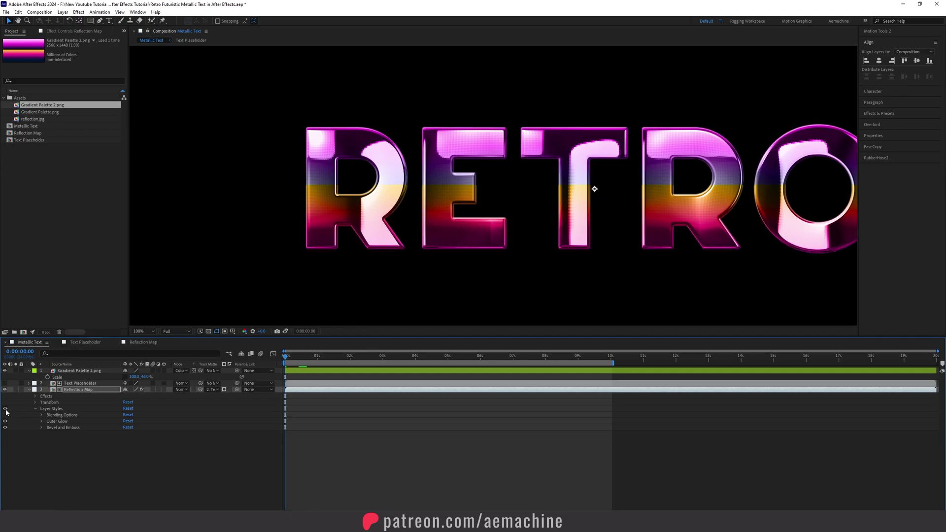
pyautogui.moveTo(624, 155); pyautogui.dragTo(497, 169)
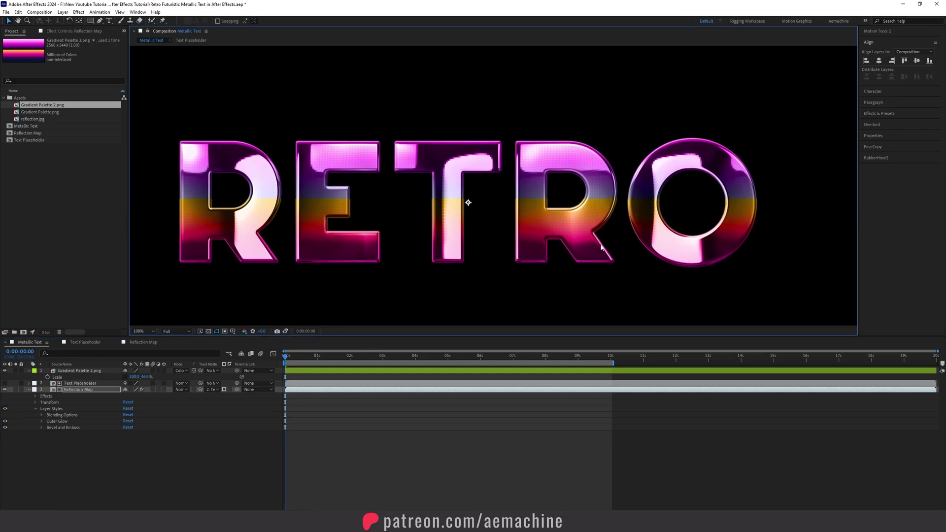
pyautogui.click(5, 410)
pyautogui.click(6, 409)
pyautogui.click(6, 408)
pyautogui.click(6, 409)
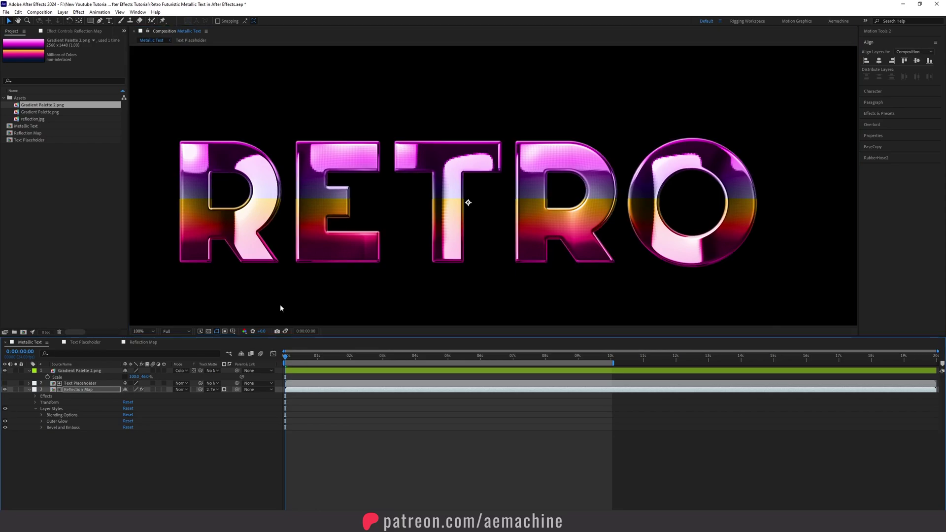
# Try raising the Bevel and Emboss Soften value on the Reflection Map, check the letter edges up close, and undo the change
pyautogui.moveTo(291, 279); pyautogui.dragTo(483, 254)
pyautogui.click(41, 428)
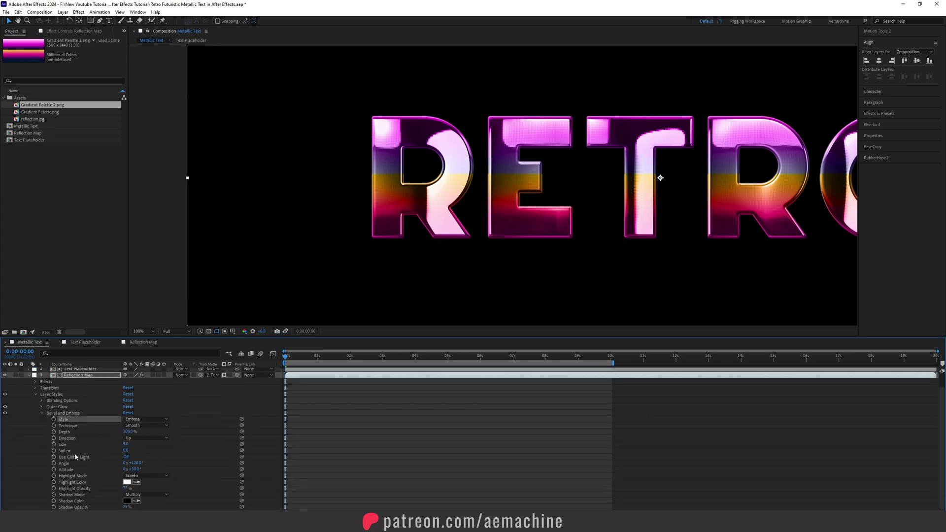
pyautogui.moveTo(127, 450); pyautogui.dragTo(162, 451)
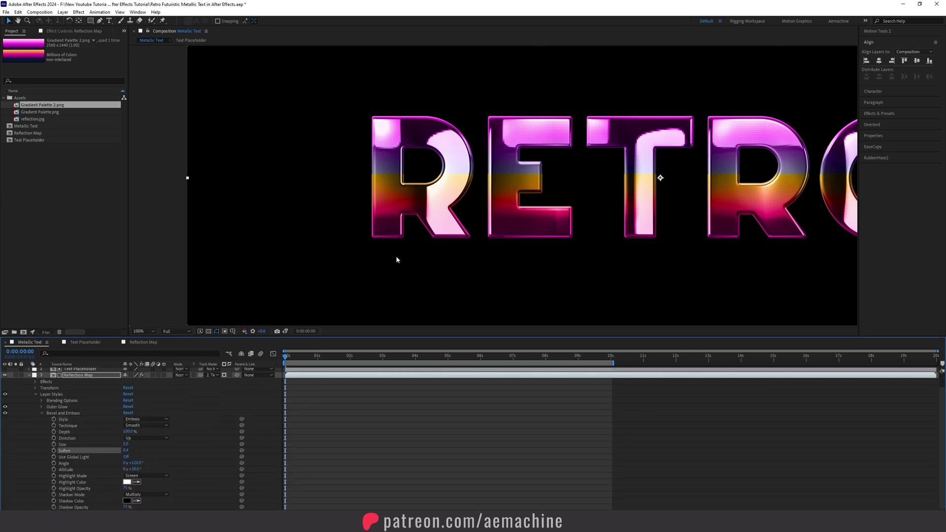
pyautogui.press('.')
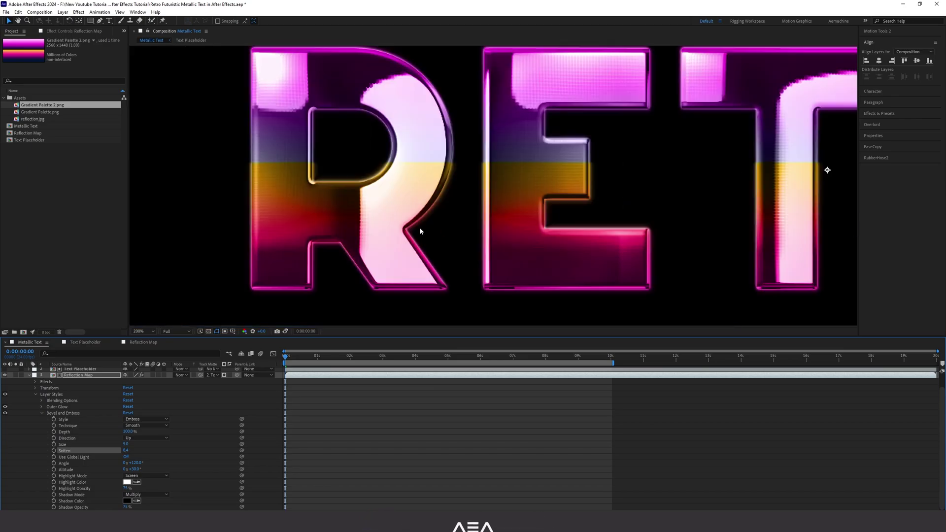
pyautogui.hotkey('ctrl', 'z')
pyautogui.click(184, 450)
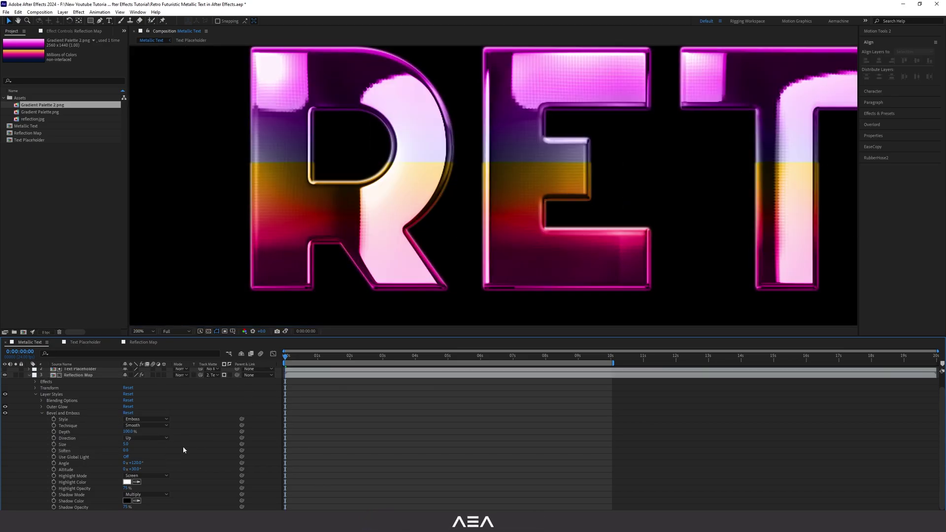
# Collapse the Reflection Map layer's properties in the timeline
pyautogui.hotkey('ctrl', 'v')
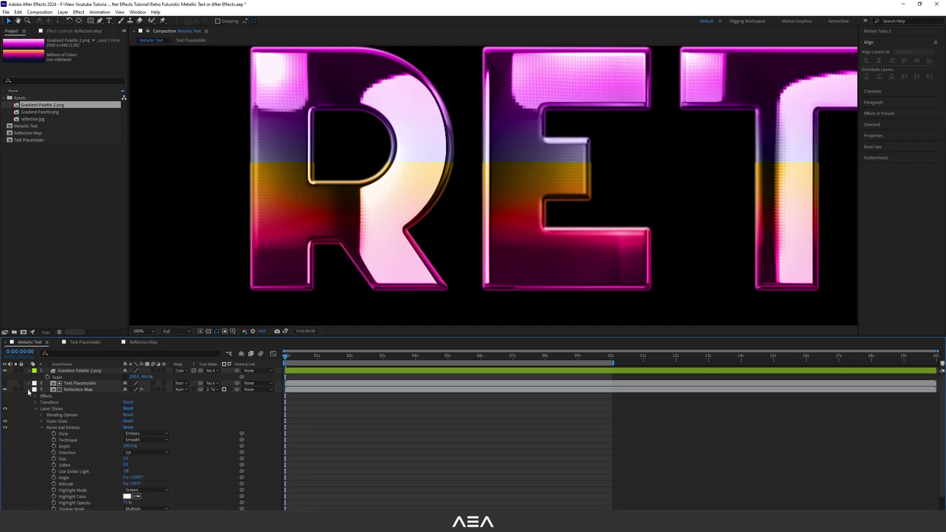
pyautogui.click(29, 390)
pyautogui.press(',')
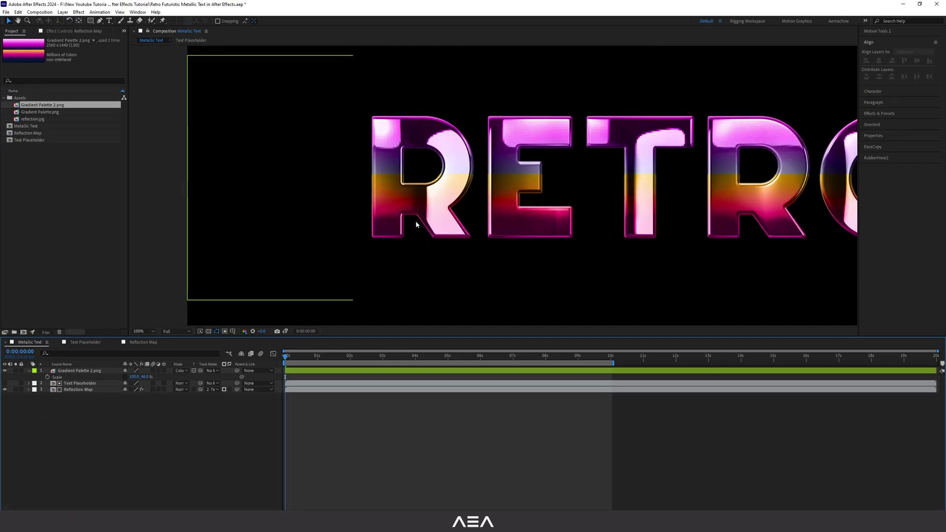
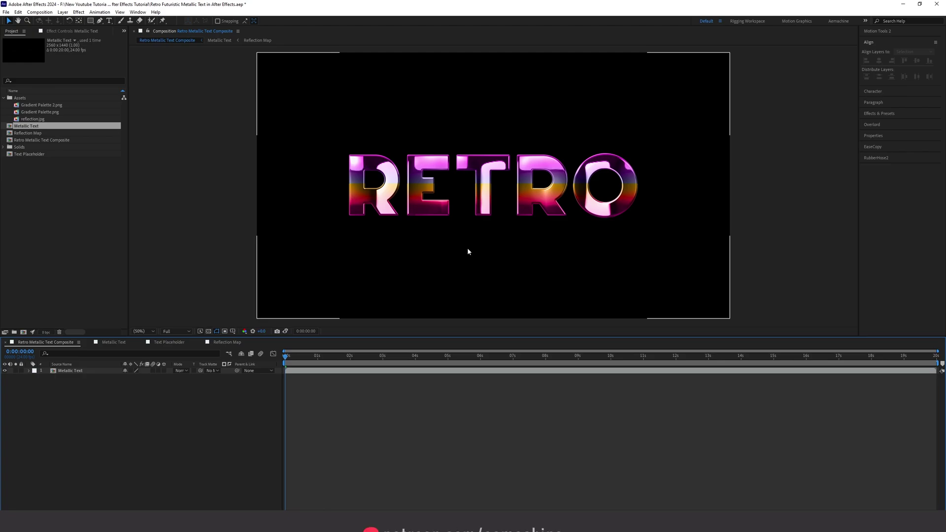
# Check the transparency around the RETRO text in the composite by showing and hiding the transparency grid
pyautogui.click(208, 331)
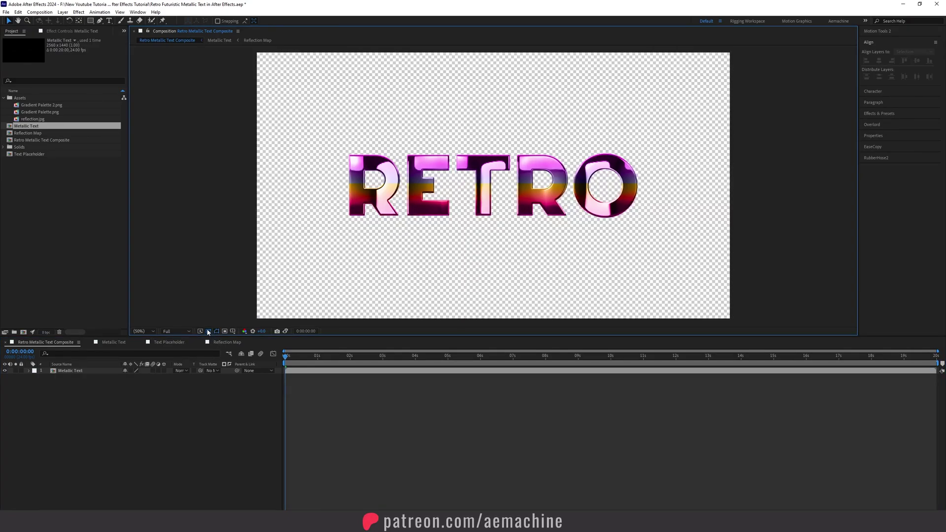
pyautogui.click(208, 332)
pyautogui.click(143, 440)
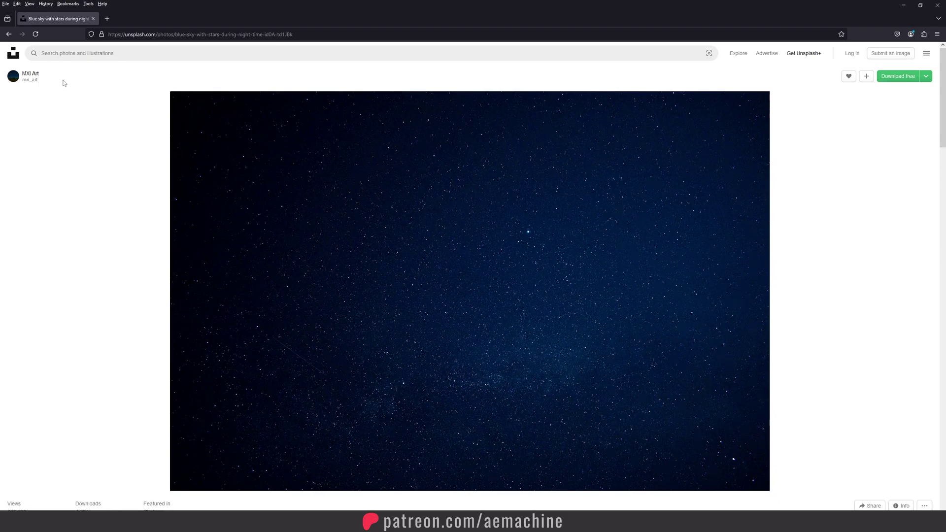
# Look over the Unsplash page of the photo "blue sky with stars during night time" in the browser, including its details and related images
pyautogui.moveTo(39, 80)
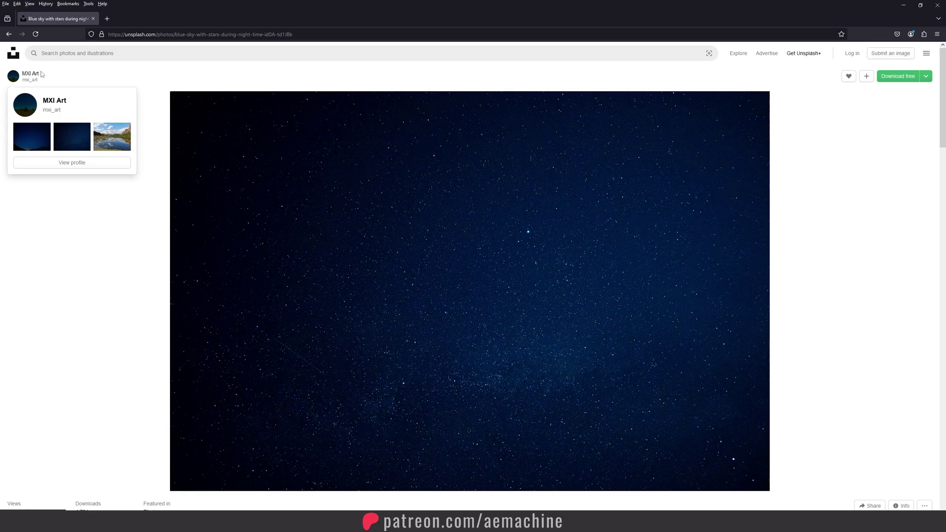
pyautogui.scroll(-3, 508, 200)
pyautogui.scroll(-8, 693, 404)
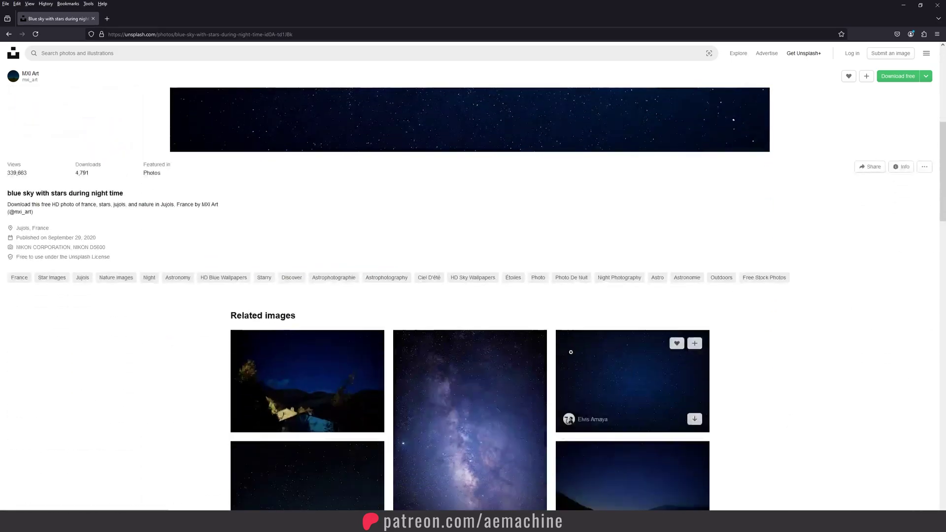
pyautogui.scroll(11, 566, 344)
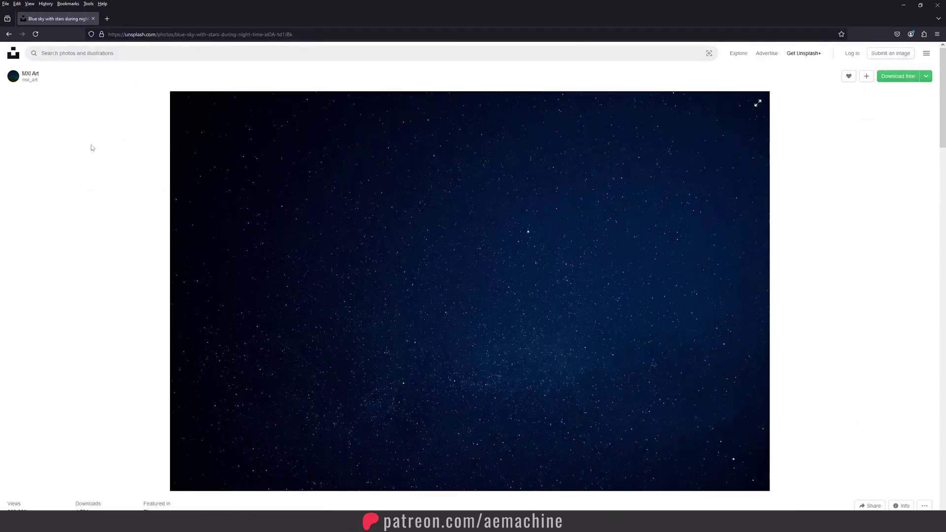
pyautogui.scroll(-10, 370, 248)
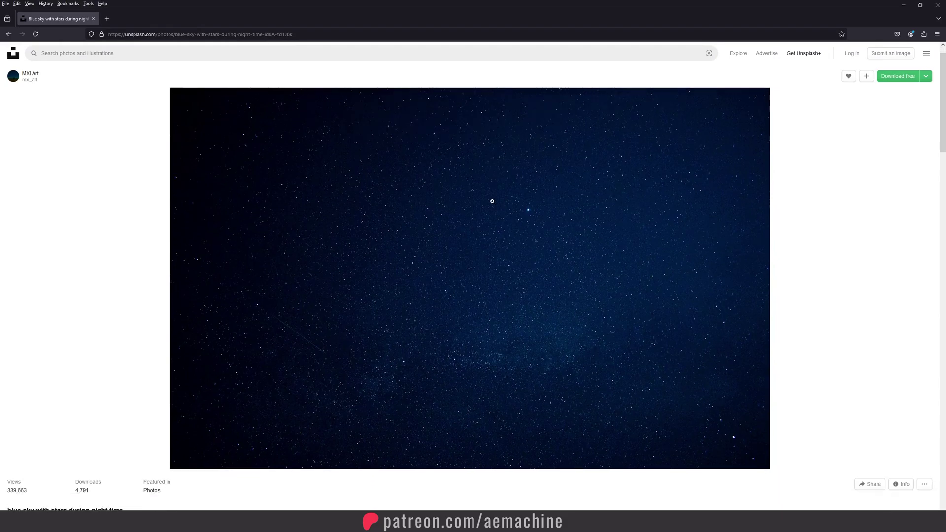
pyautogui.scroll(10, 369, 248)
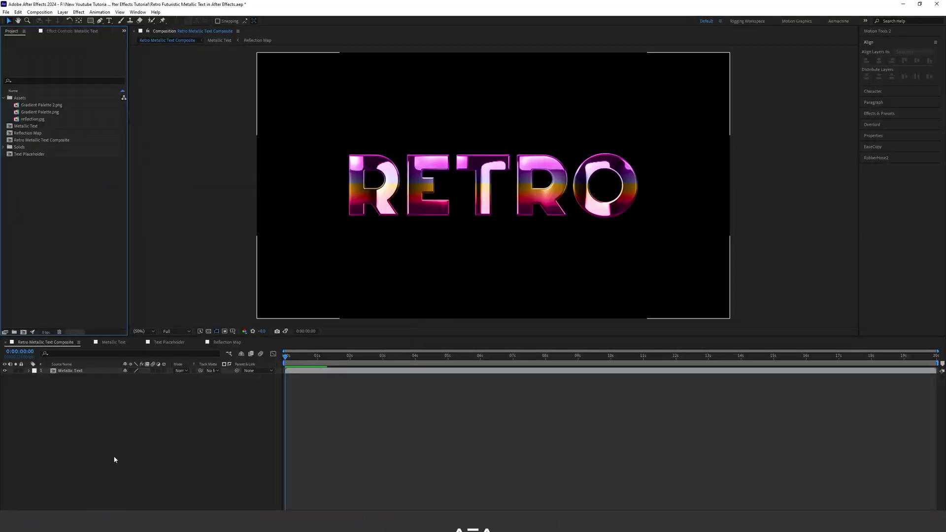
# Import Background.jpg from the project's Assets folder and place it beneath the Metallic Text layer in Retro Metallic Text Composite
pyautogui.click(69, 521)
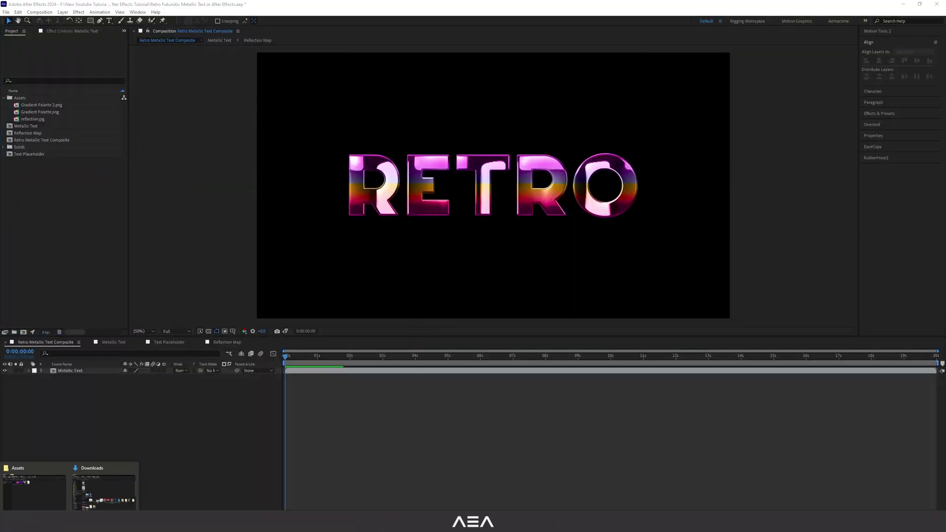
pyautogui.click(42, 488)
pyautogui.moveTo(243, 141); pyautogui.dragTo(37, 178)
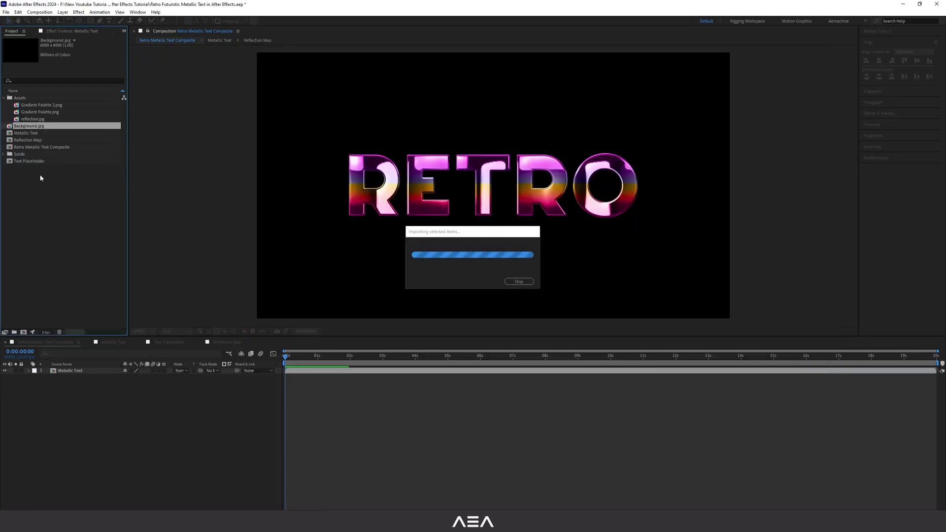
pyautogui.moveTo(34, 129); pyautogui.dragTo(107, 453)
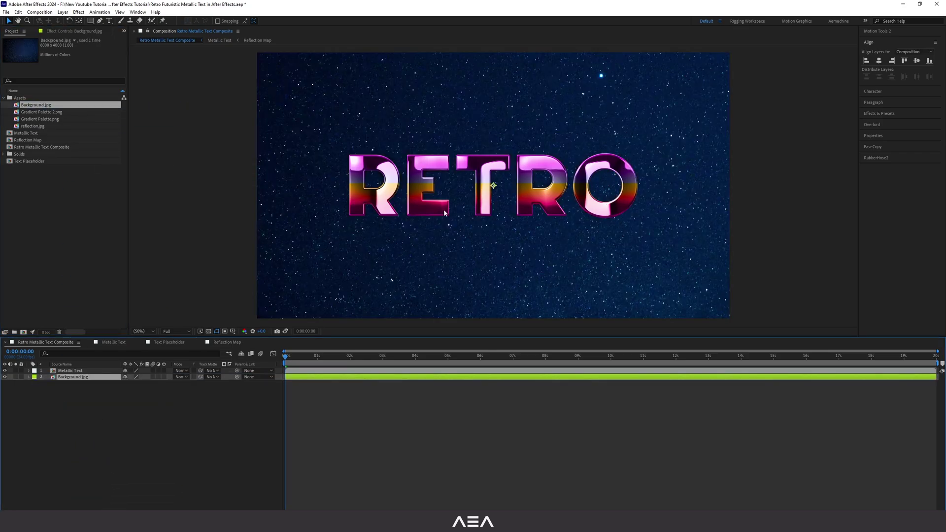
# Scale the Background.jpg layer down to 45% so the starry sky fills the composition
pyautogui.press(',')
pyautogui.press(',')
pyautogui.press('.')
pyautogui.press('.')
pyautogui.press('s')
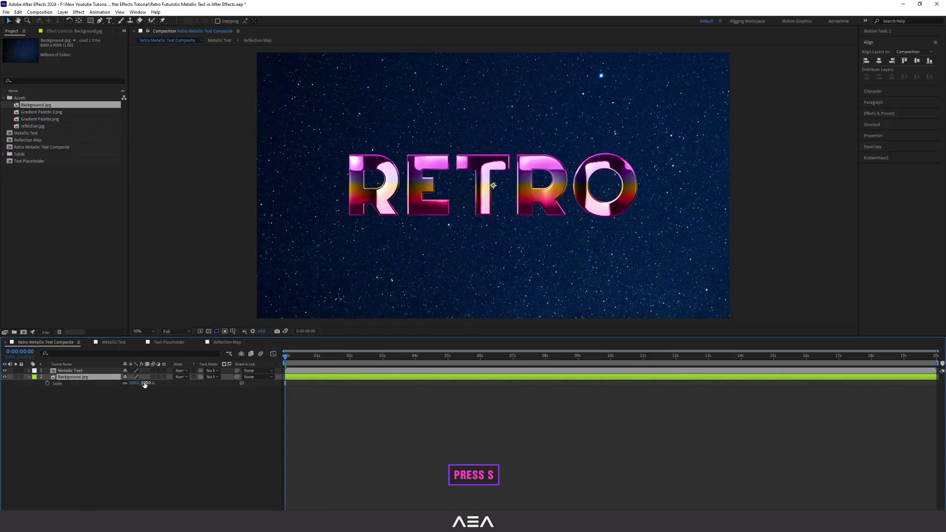
pyautogui.moveTo(145, 384); pyautogui.dragTo(127, 383)
pyautogui.click(83, 420)
# Apply a Curves effect to Background.jpg, pull the RGB midtones down to darken the sky, and collapse the layer's properties
pyautogui.click(65, 377)
pyautogui.hotkey('ctrl', 'space')
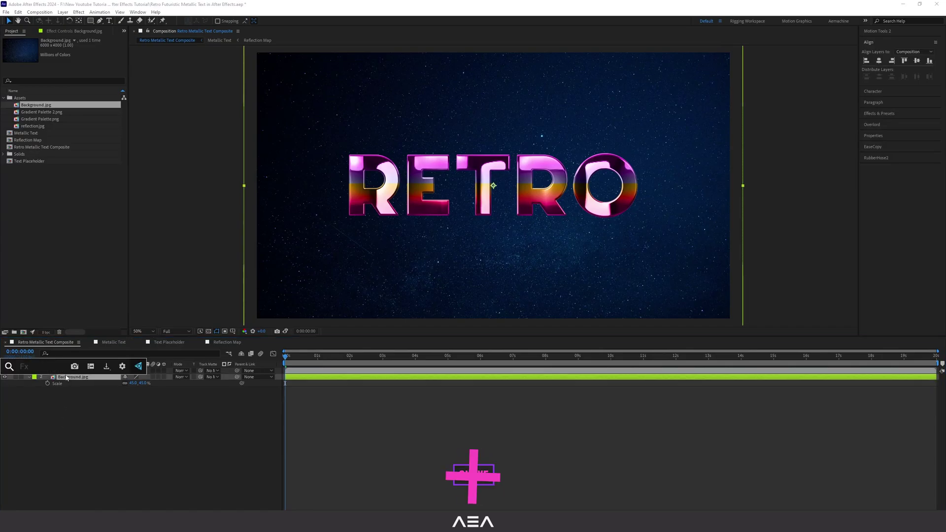
pyautogui.write('curve')
pyautogui.press('Return')
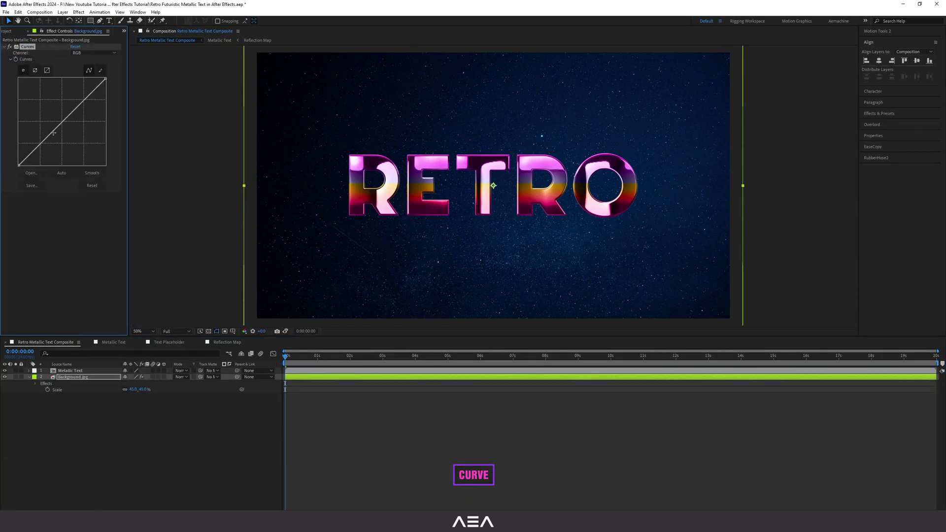
pyautogui.moveTo(54, 133); pyautogui.dragTo(63, 140)
pyautogui.click(172, 449)
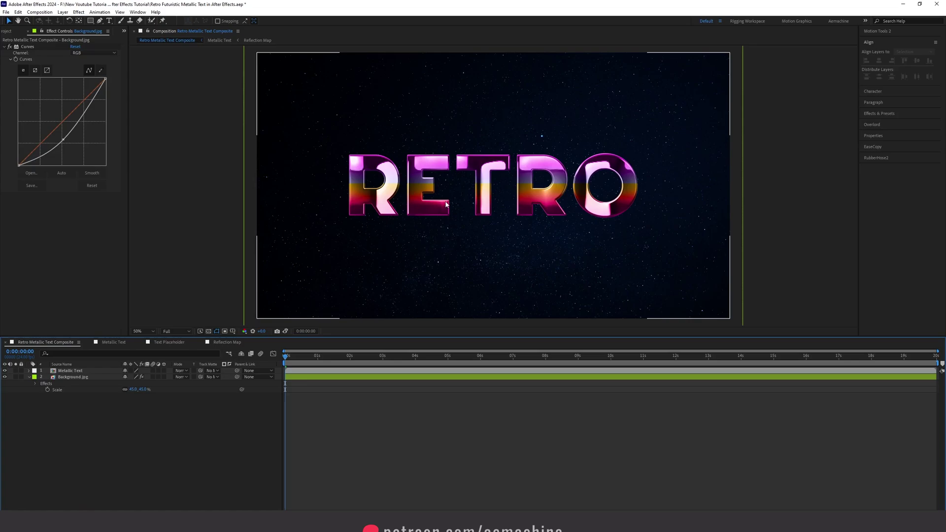
pyautogui.press('u')
pyautogui.click(63, 378)
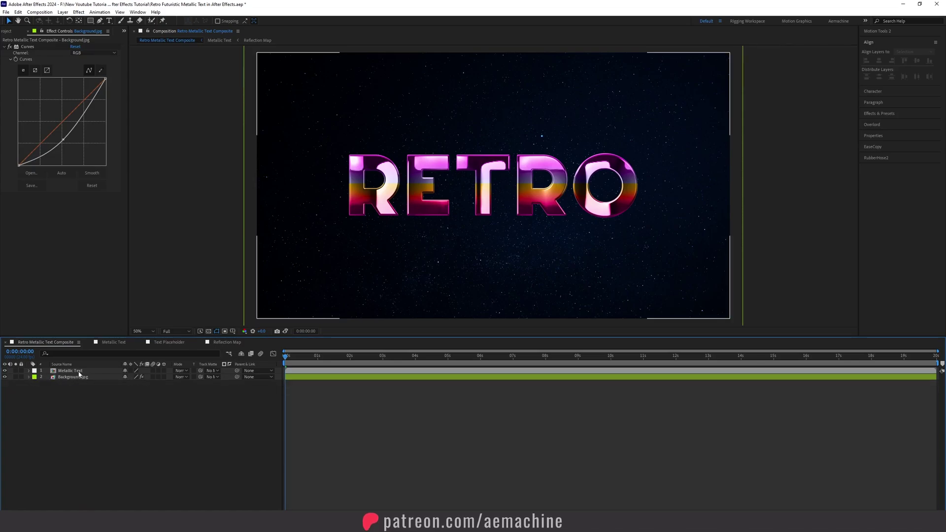
# Save the project and apply the Glow effect to the Metallic Text layer
pyautogui.click(81, 371)
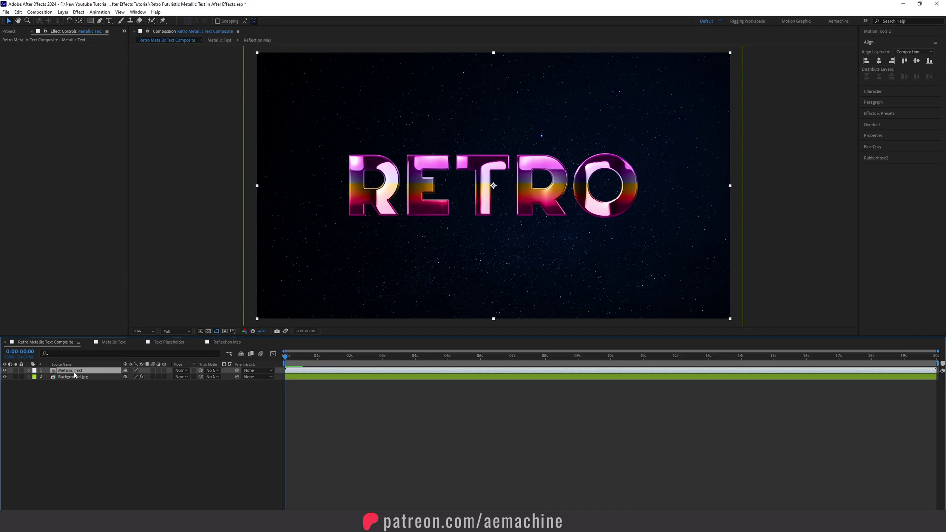
pyautogui.hotkey('ctrl', 's')
pyautogui.hotkey('ctrl', 'space')
pyautogui.write('glow')
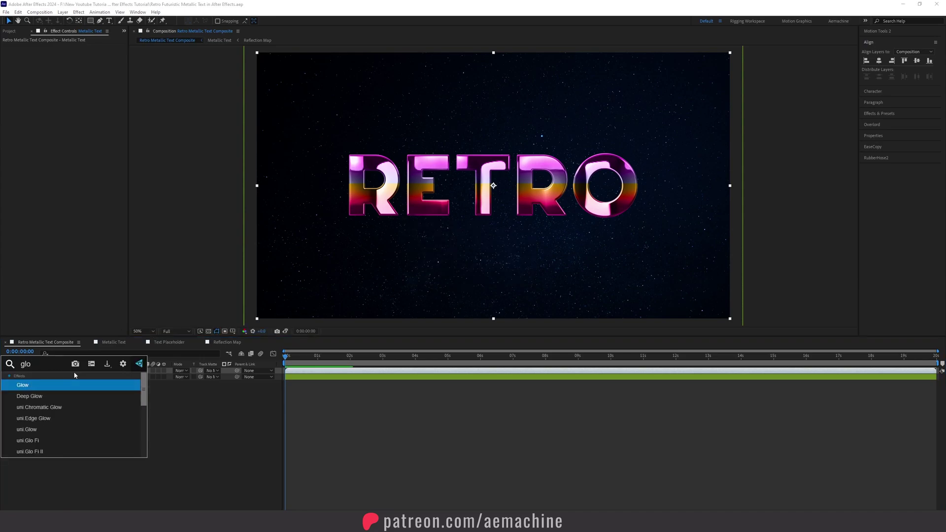
pyautogui.press('Return')
pyautogui.hotkey('ctrl', 's')
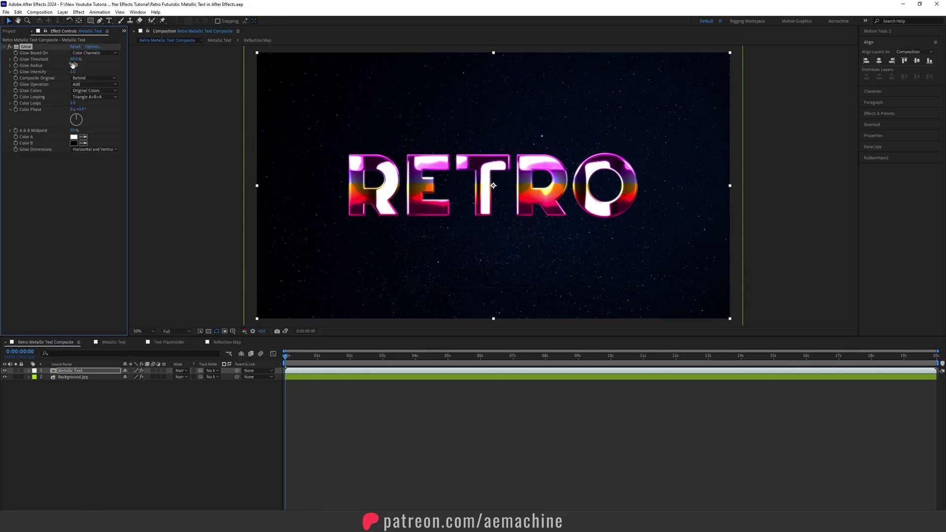
# Set the Metallic Text Glow Threshold to 81.2% and Glow Radius to 67, and check the glowing letters up close
pyautogui.moveTo(74, 65)
pyautogui.mouseDown()
pyautogui.moveTo(107, 66)
pyautogui.moveTo(54, 67)
pyautogui.moveTo(69, 67)
pyautogui.mouseUp()
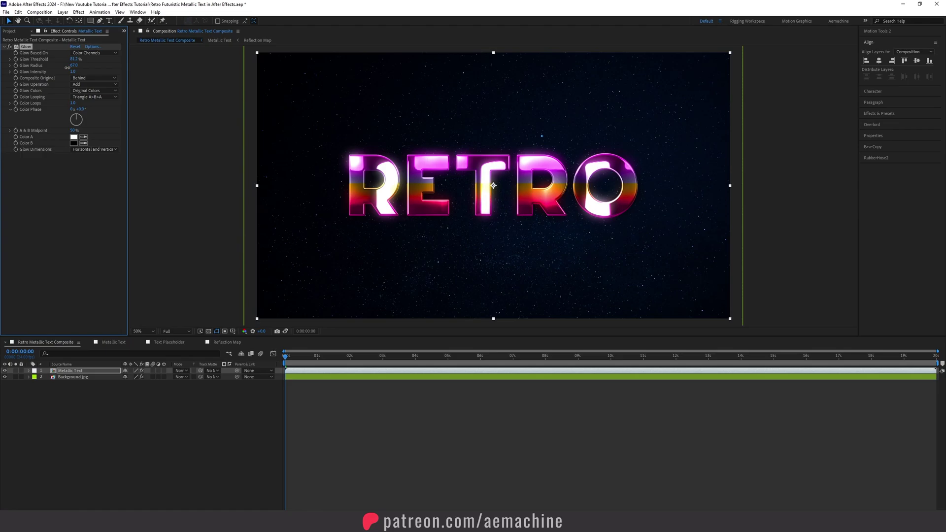
pyautogui.click(186, 383)
pyautogui.press('.')
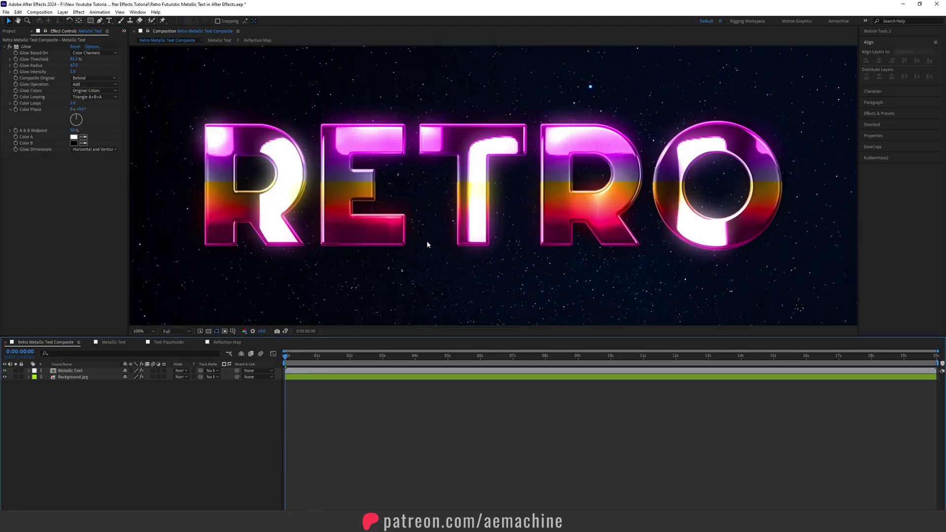
pyautogui.moveTo(460, 238); pyautogui.dragTo(515, 238)
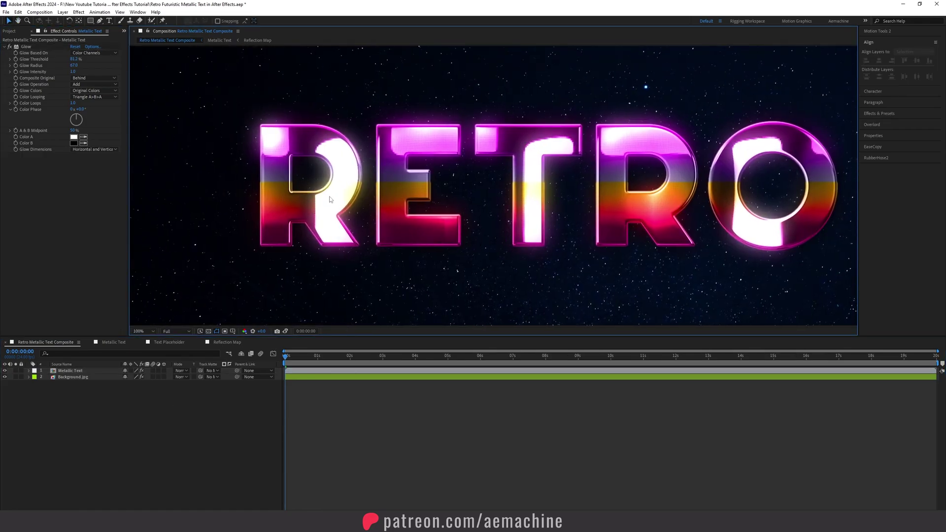
pyautogui.press(',')
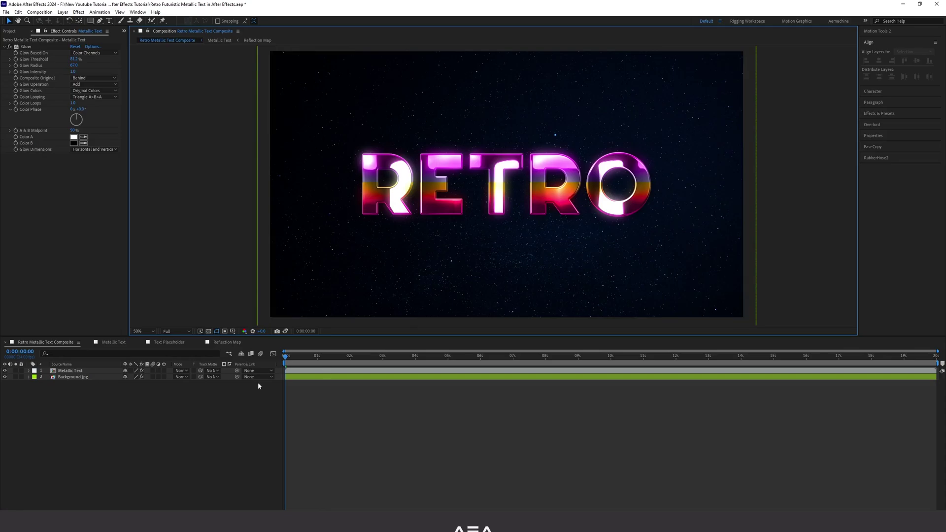
# Apply Fast Box Blur to reflection.jpg in the Reflection Map composition and move it above Motion Tile in the effect order
pyautogui.click(216, 342)
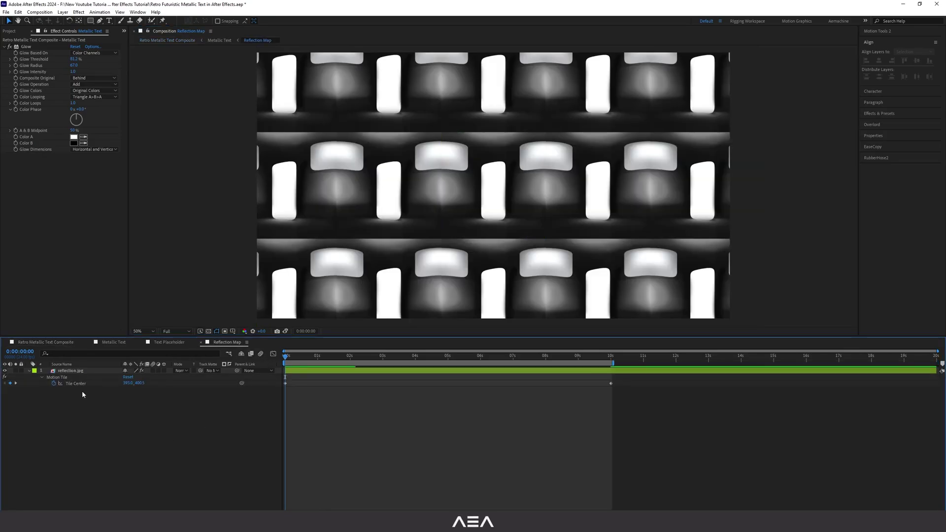
pyautogui.click(79, 371)
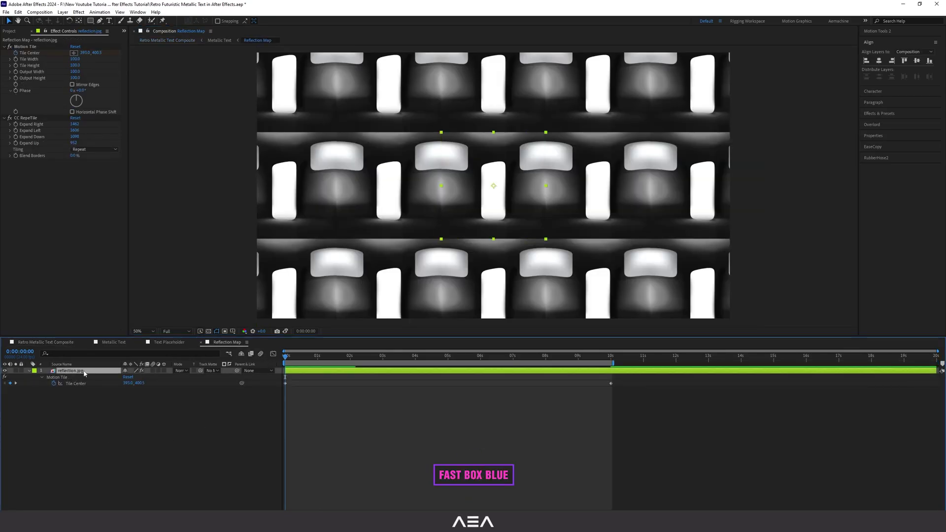
pyautogui.hotkey('ctrl', 'space')
pyautogui.write('fast')
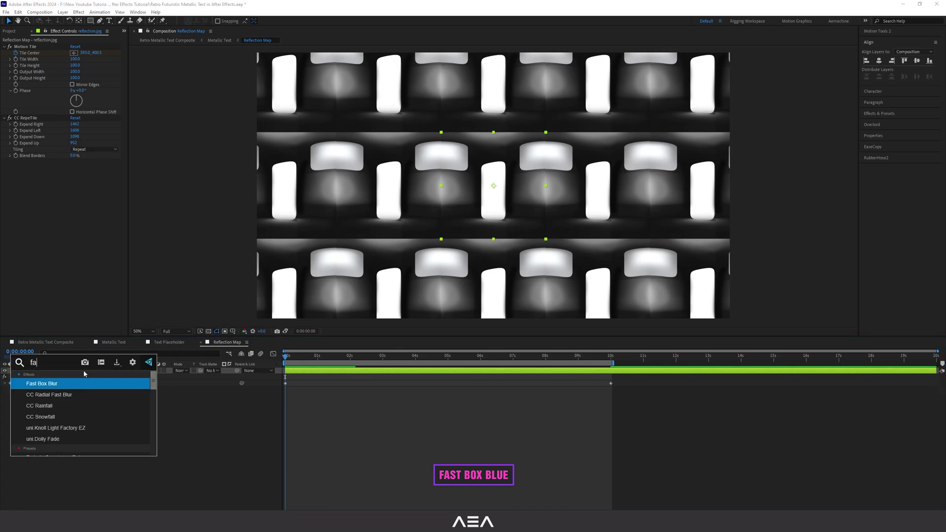
pyautogui.click(61, 384)
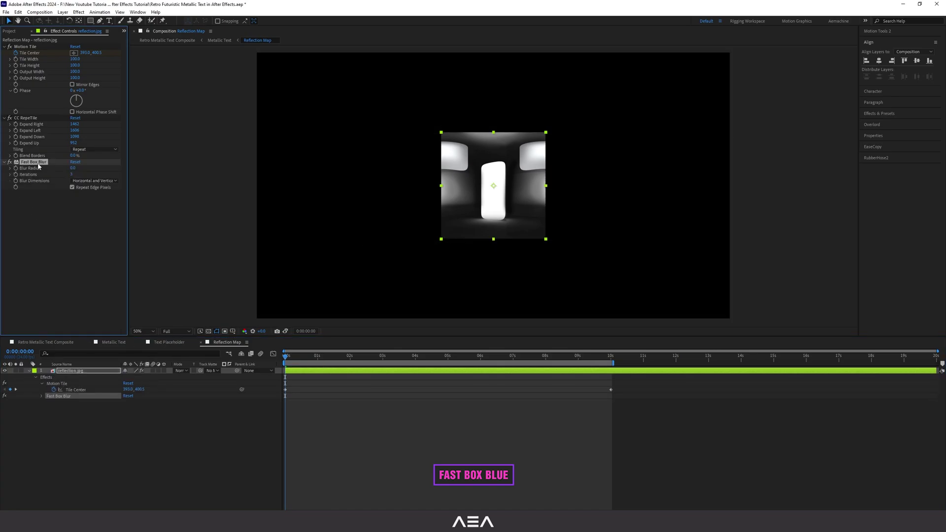
pyautogui.moveTo(39, 166); pyautogui.dragTo(76, 52)
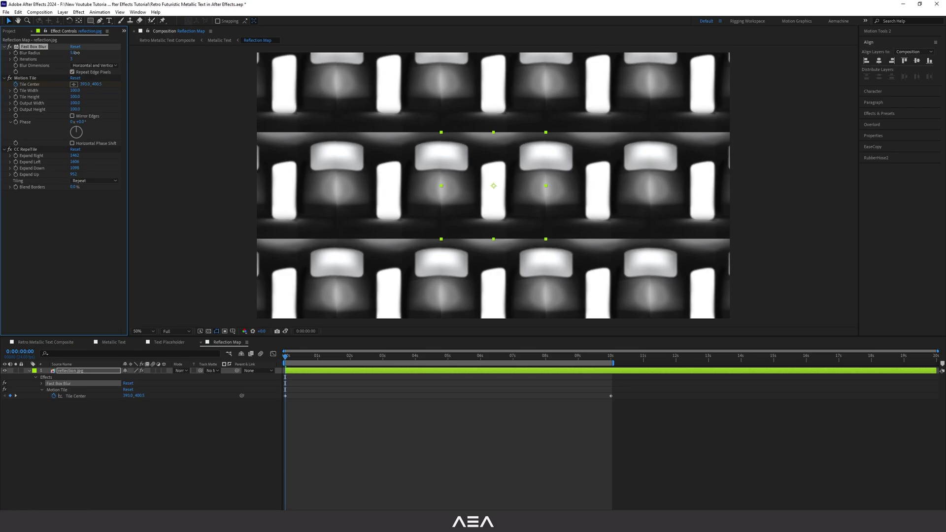
# Set the Fast Box Blur's Blur Radius on reflection.jpg to 2 and check the softened reflection tiles
pyautogui.press('/')
pyautogui.click(73, 54)
pyautogui.write('2')
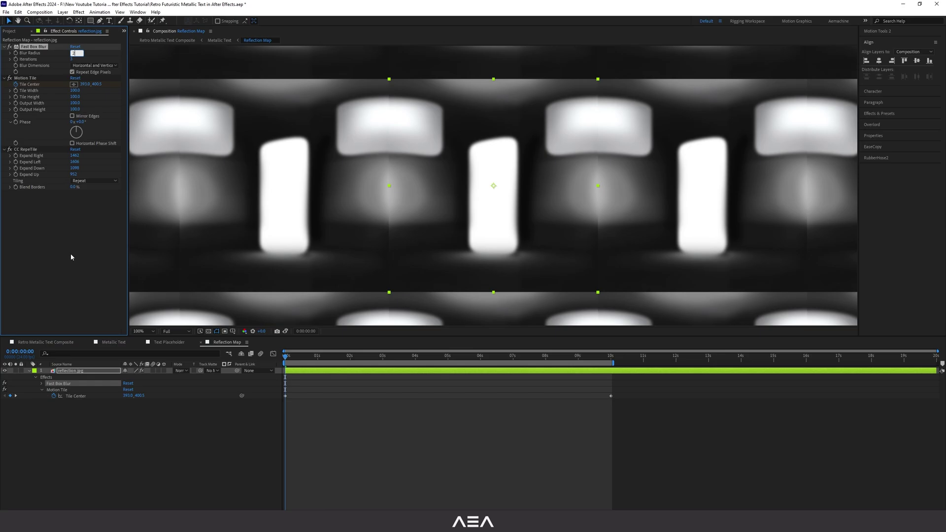
pyautogui.click(72, 257)
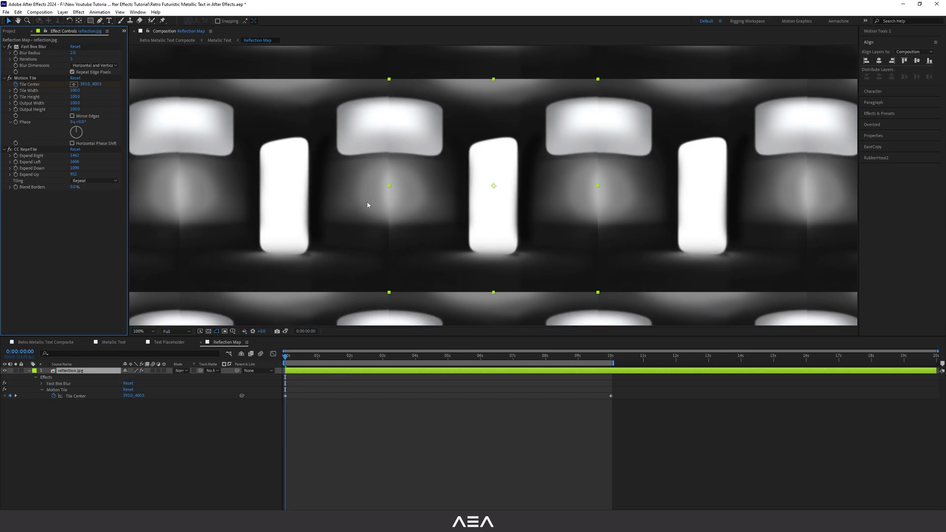
pyautogui.scroll(-3, 416, 186)
pyautogui.scroll(2, 517, 198)
pyautogui.click(209, 424)
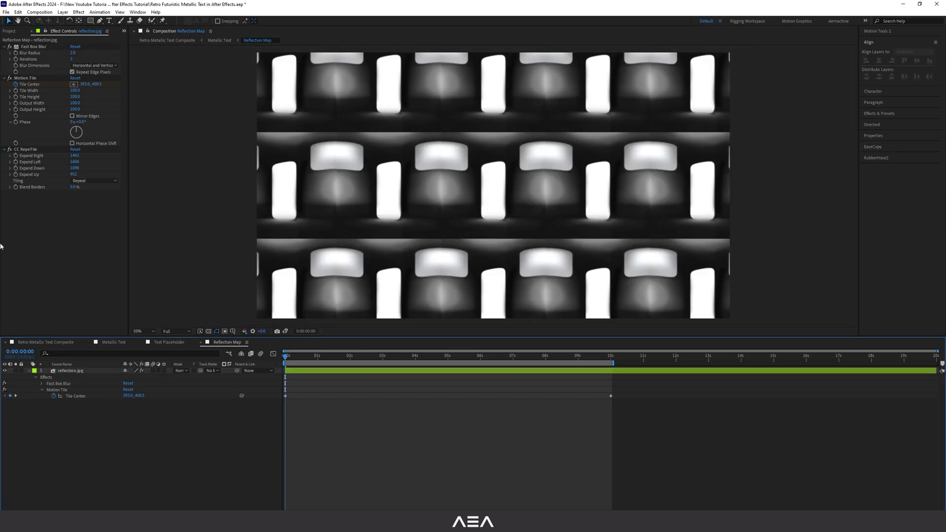
# Draw a white-filled rectangle about 3420 by 1000 px covering the lower half of the Reflection Map composition as a new shape layer
pyautogui.click(90, 21)
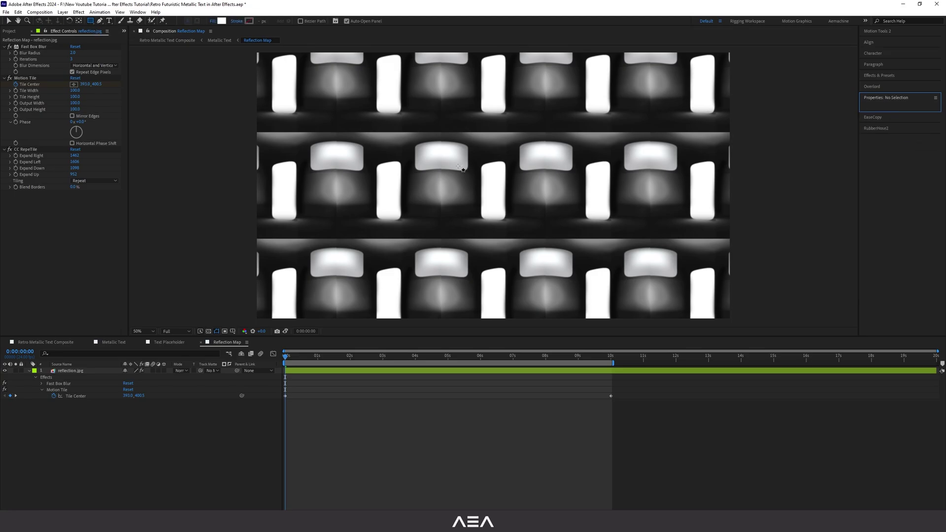
pyautogui.click(220, 21)
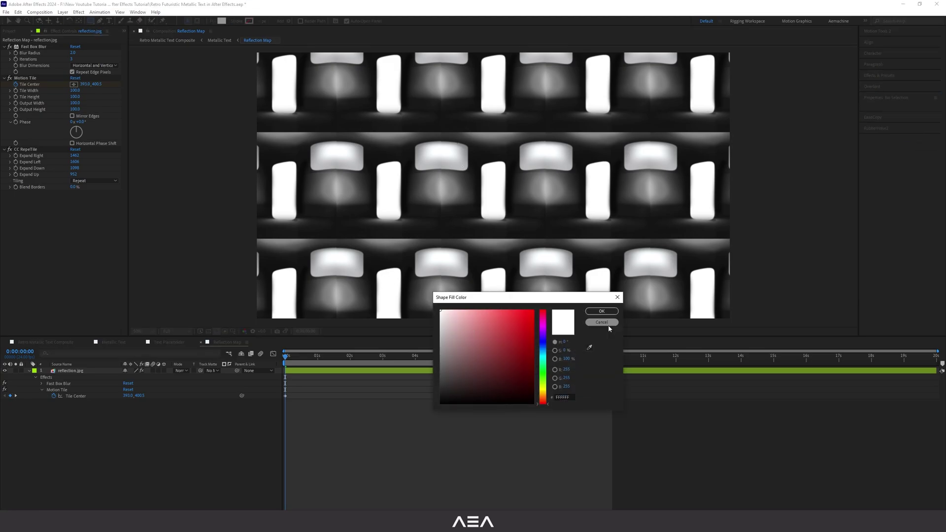
pyautogui.click(602, 312)
pyautogui.scroll(-2, 505, 193)
pyautogui.moveTo(346, 182); pyautogui.dragTo(662, 276)
pyautogui.scroll(2, 572, 255)
pyautogui.click(138, 457)
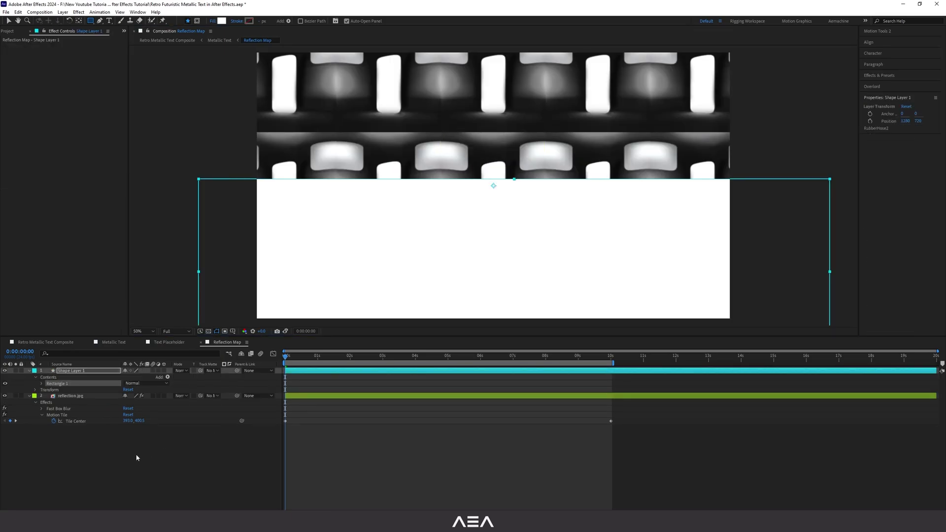
# Apply Wave Warp to Shape Layer 1 with a Wave Height of 32 and a larger Wave Width, and preview the animation
pyautogui.click(80, 373)
pyautogui.hotkey('ctrl', 'space')
pyautogui.write('wave')
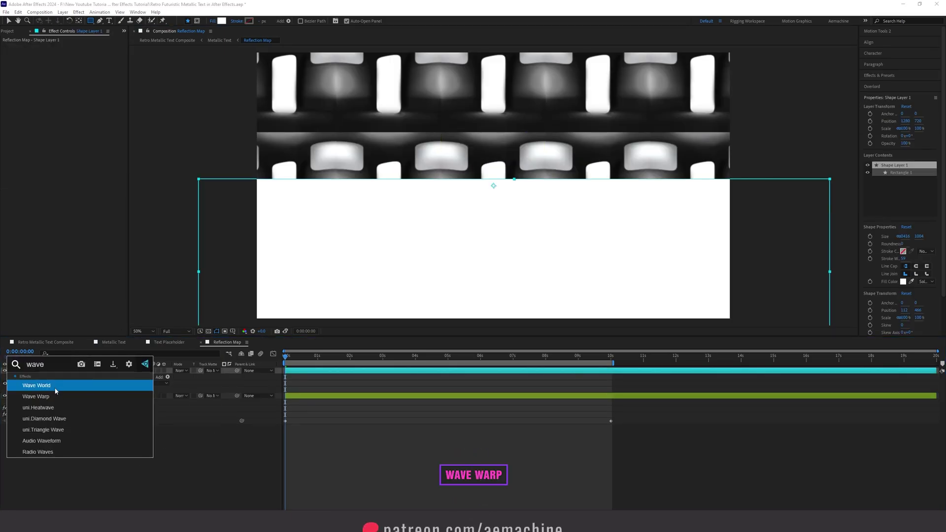
pyautogui.click(51, 397)
pyautogui.press('v')
pyautogui.moveTo(71, 66)
pyautogui.mouseDown()
pyautogui.moveTo(269, 84)
pyautogui.moveTo(192, 91)
pyautogui.mouseUp()
pyautogui.press('space')
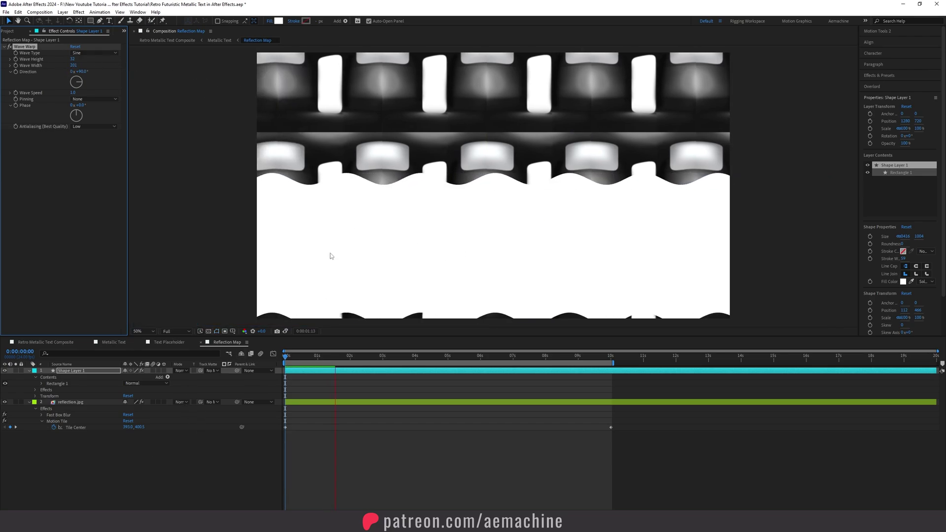
# Set the blending mode of Shape Layer 1 in the Reflection Map composition to Overlay and preview the animation
pyautogui.press('space')
pyautogui.moveTo(302, 360); pyautogui.dragTo(260, 371)
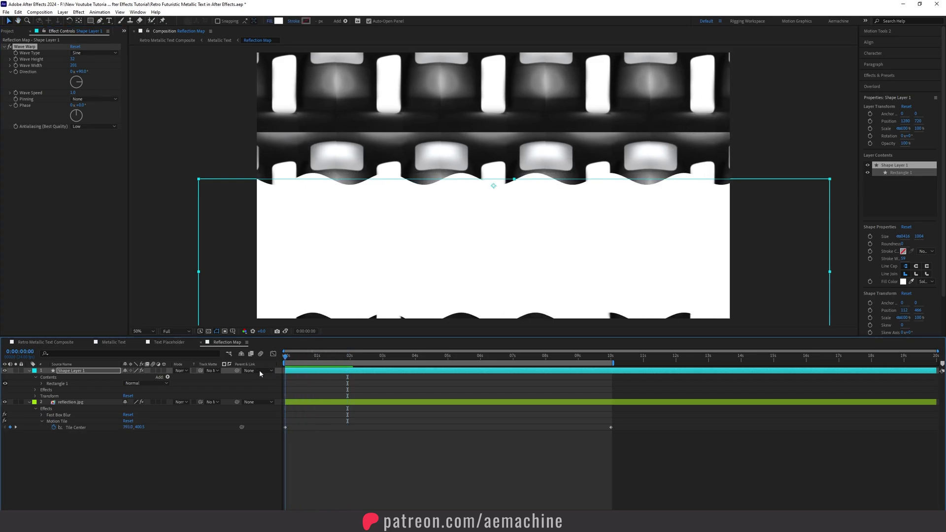
pyautogui.click(29, 371)
pyautogui.click(75, 373)
pyautogui.click(181, 371)
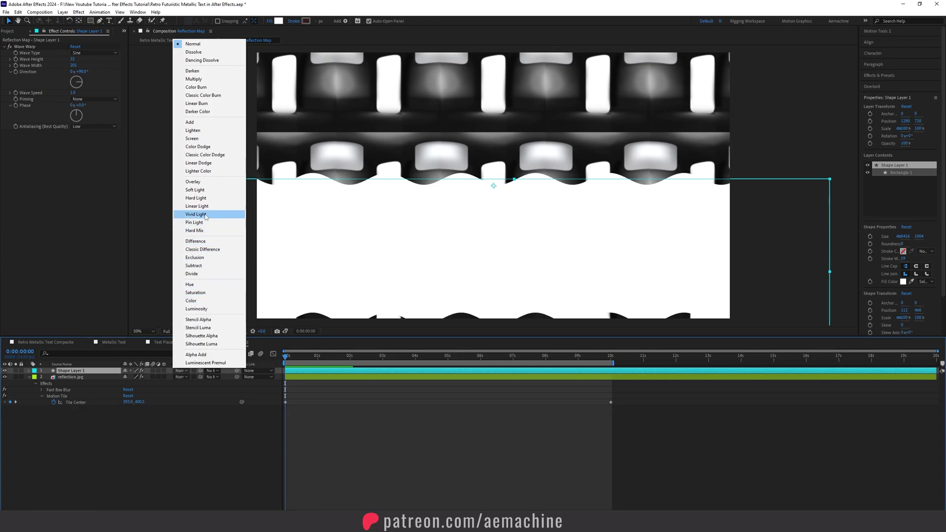
pyautogui.click(200, 181)
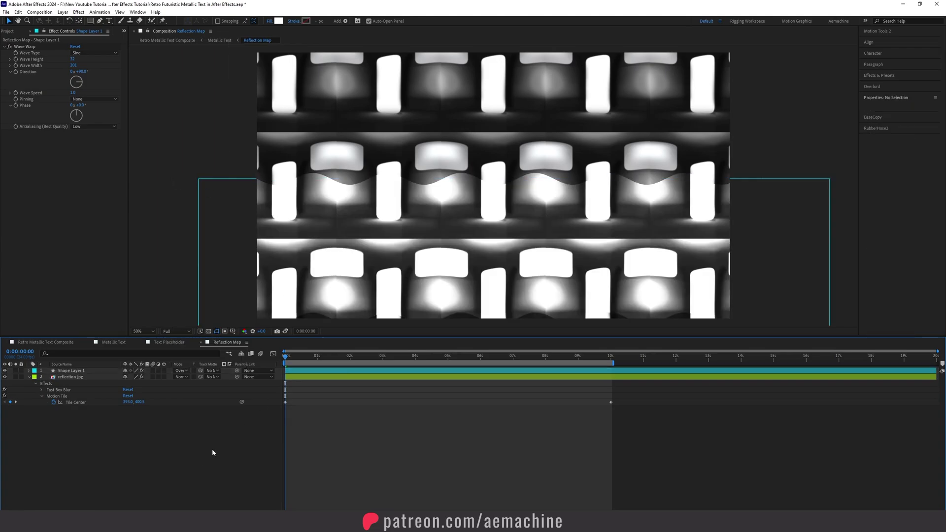
pyautogui.press('F2')
pyautogui.press('space')
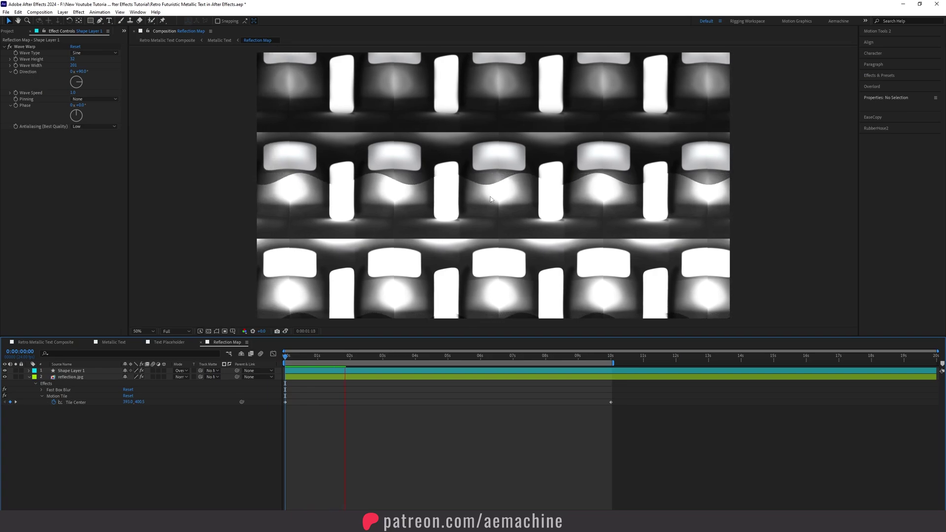
# Check how the updated reflections look on the lettering in the Metallic Text composition
pyautogui.click(130, 341)
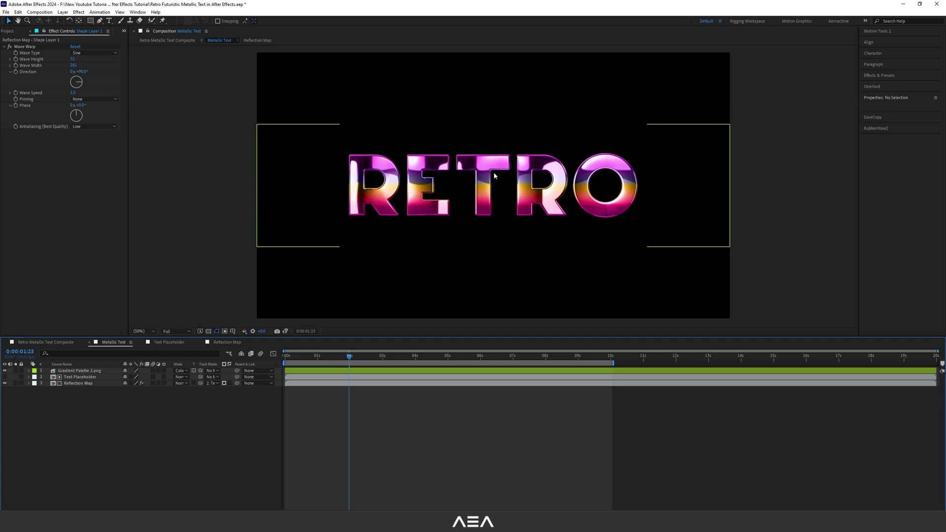
pyautogui.scroll(-2, 490, 268)
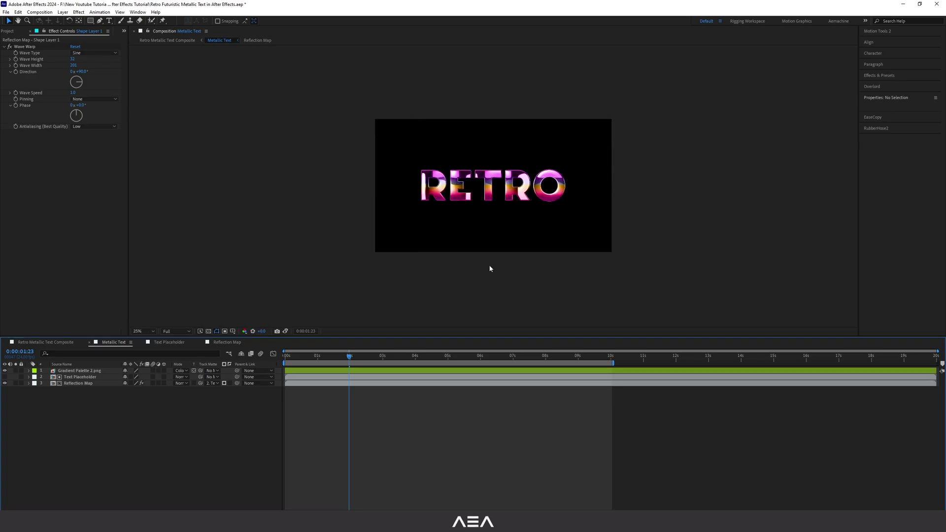
pyautogui.scroll(2, 490, 268)
# In Retro Metallic Text Composite, raise the Metallic Text layer's Glow Threshold, set Glow Radius to 127, and compare with and without the effect
pyautogui.click(43, 342)
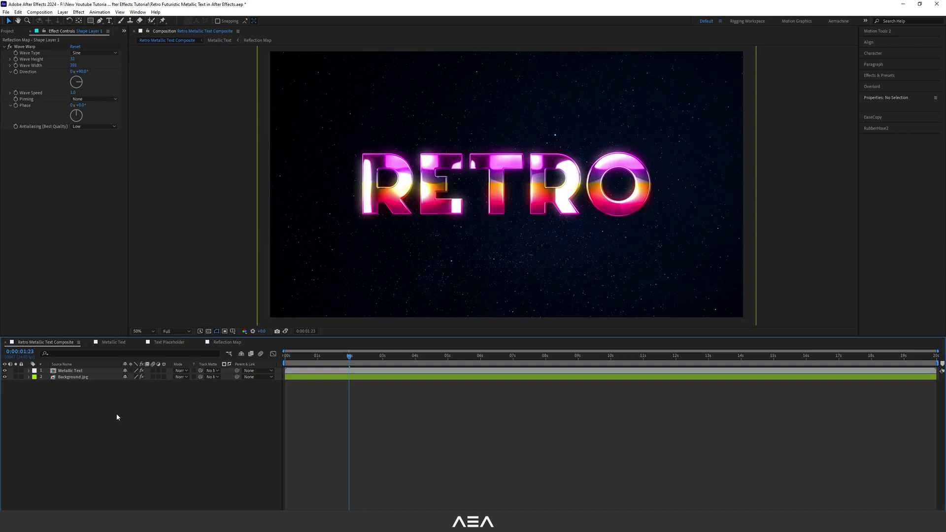
pyautogui.click(112, 370)
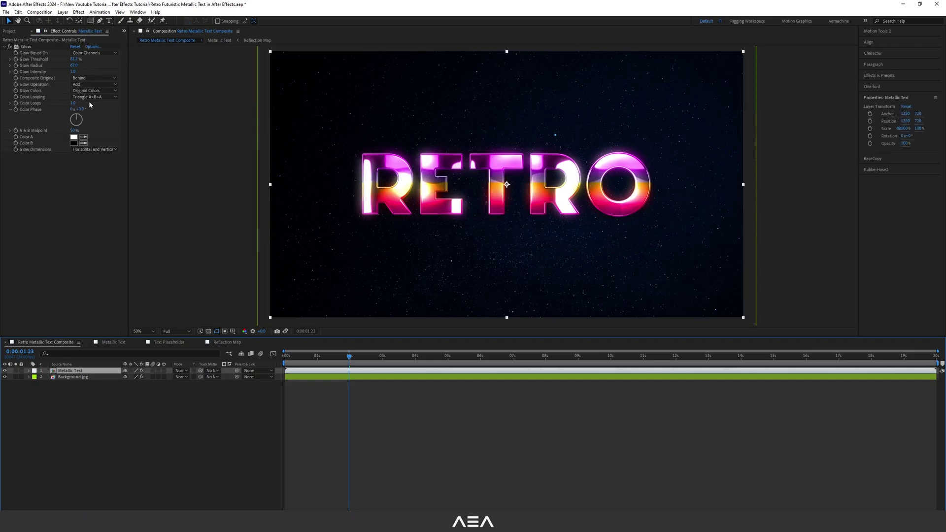
pyautogui.moveTo(75, 66); pyautogui.dragTo(107, 63)
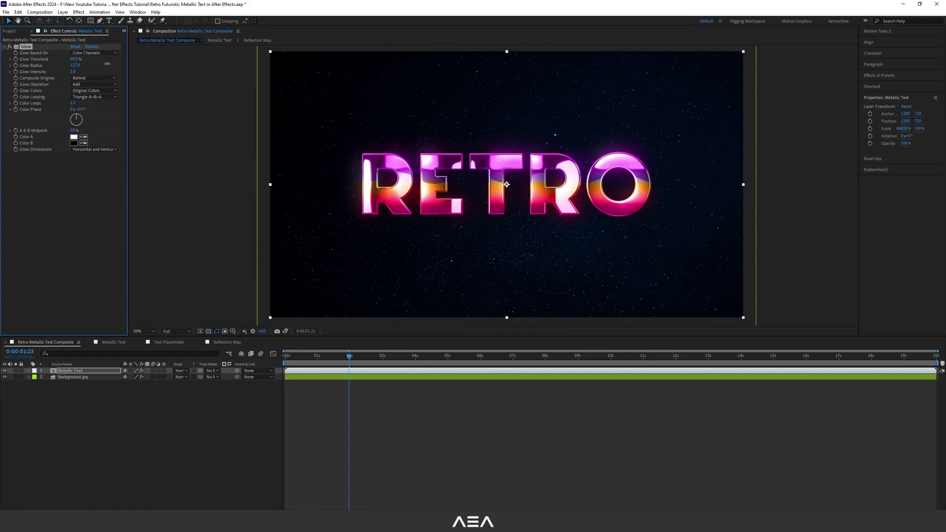
pyautogui.click(15, 47)
pyautogui.click(10, 48)
pyautogui.click(95, 409)
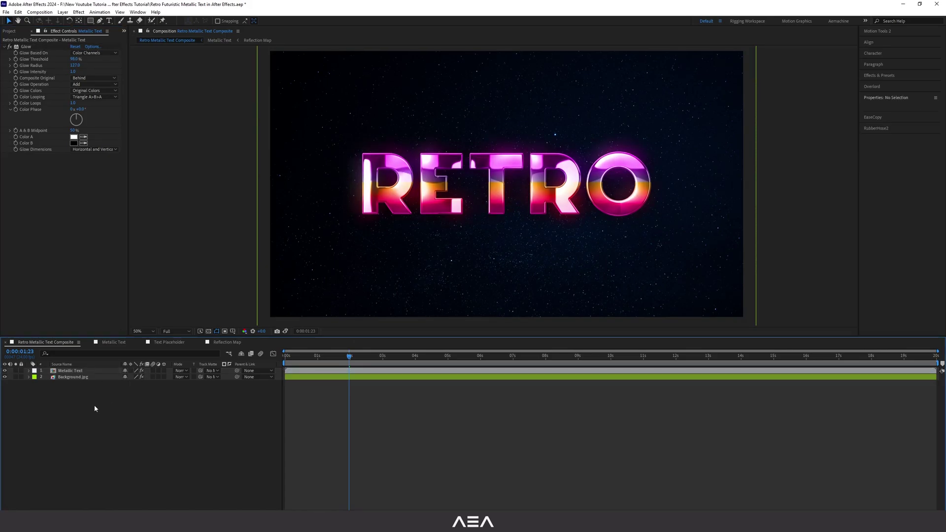
# Add a new adjustment layer to Retro Metallic Text Composite and name it Noise
pyautogui.rightClick(95, 408)
pyautogui.moveTo(113, 410)
pyautogui.click(221, 469)
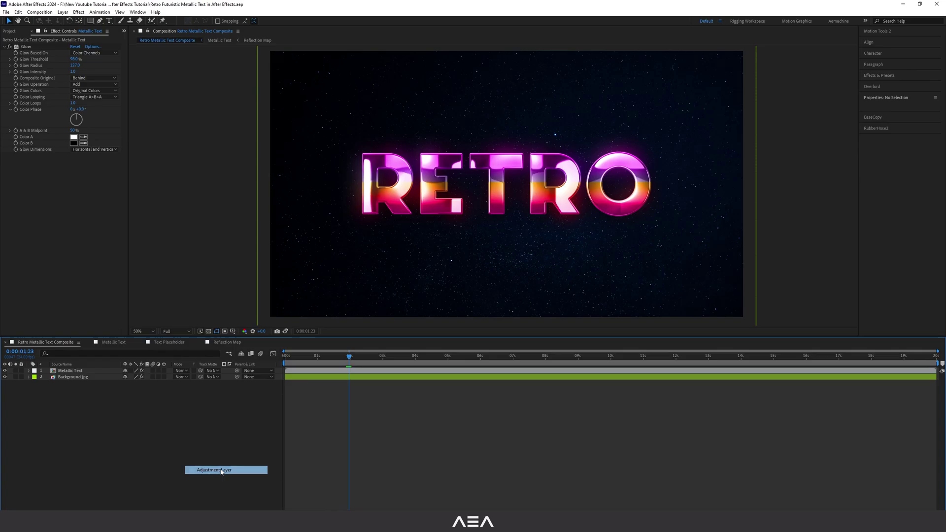
pyautogui.press('Return')
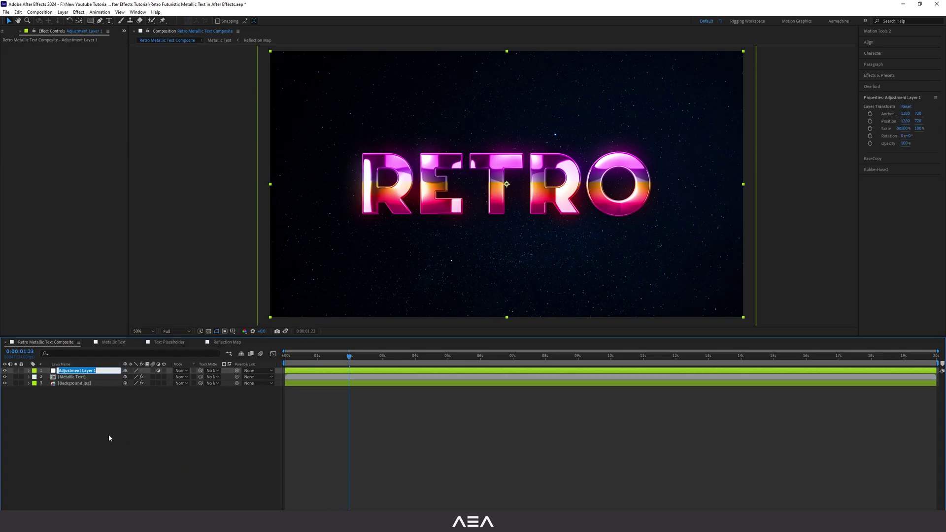
pyautogui.write('Noise')
pyautogui.press('Return')
# Apply the Noise HLS effect to the Noise layer and set its Lightness to 10%
pyautogui.hotkey('ctrl', 'space')
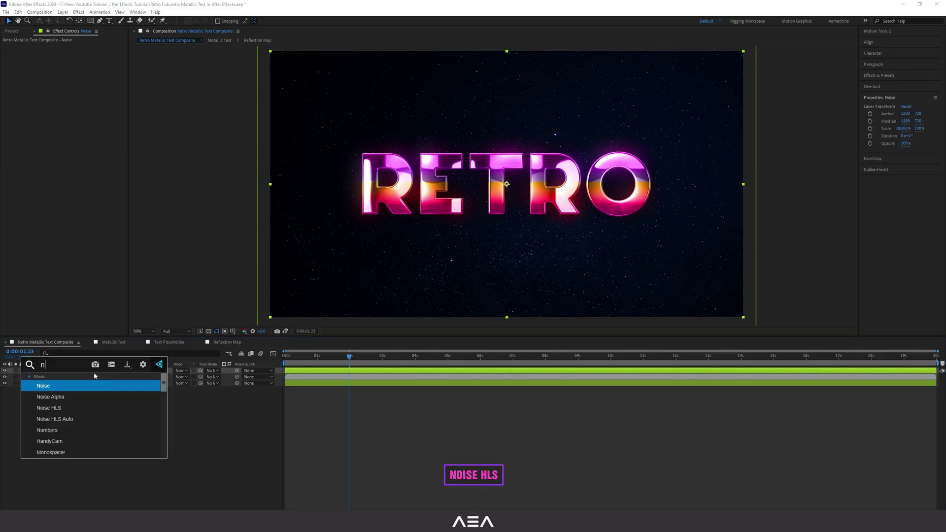
pyautogui.write('nois')
pyautogui.press('Return')
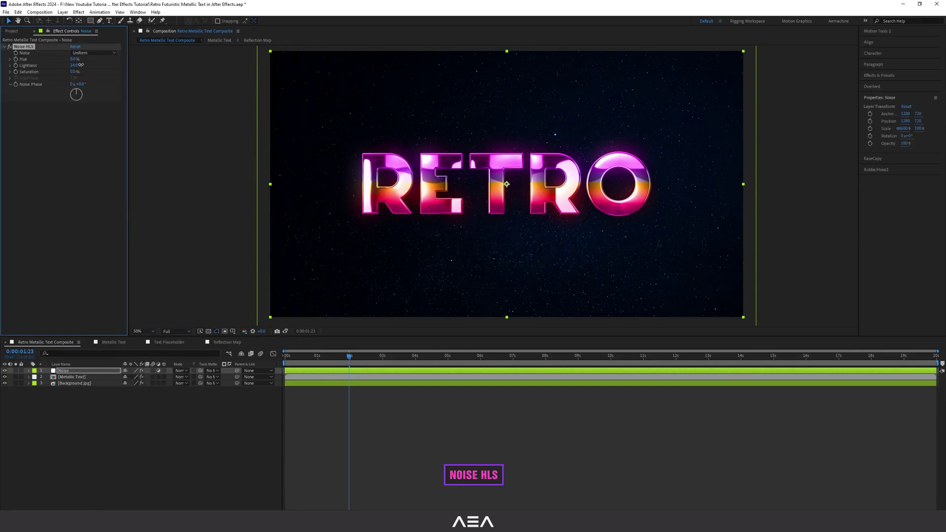
pyautogui.moveTo(80, 64); pyautogui.dragTo(79, 65)
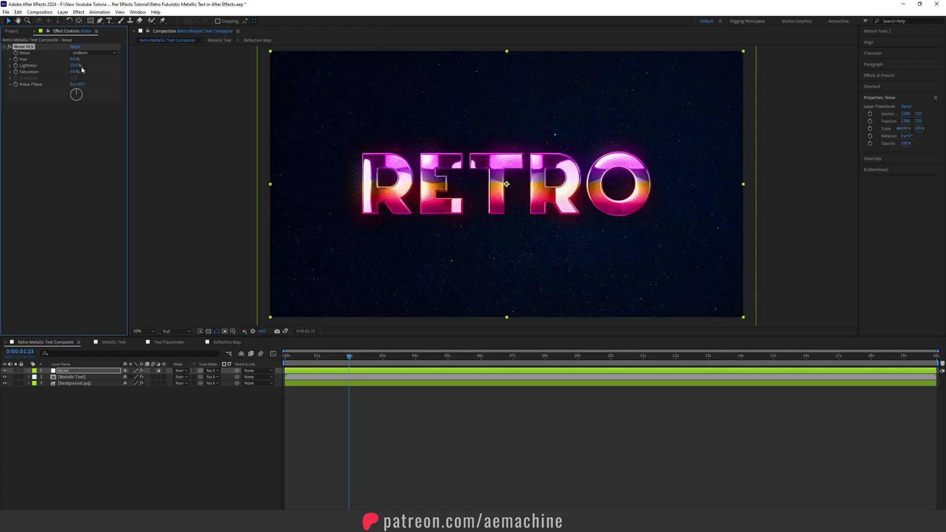
pyautogui.click(79, 65)
# Inspect the grain on the RETRO text up close and compare it with and without Noise HLS
pyautogui.click(163, 429)
pyautogui.scroll(1, 490, 224)
pyautogui.scroll(-1, 490, 224)
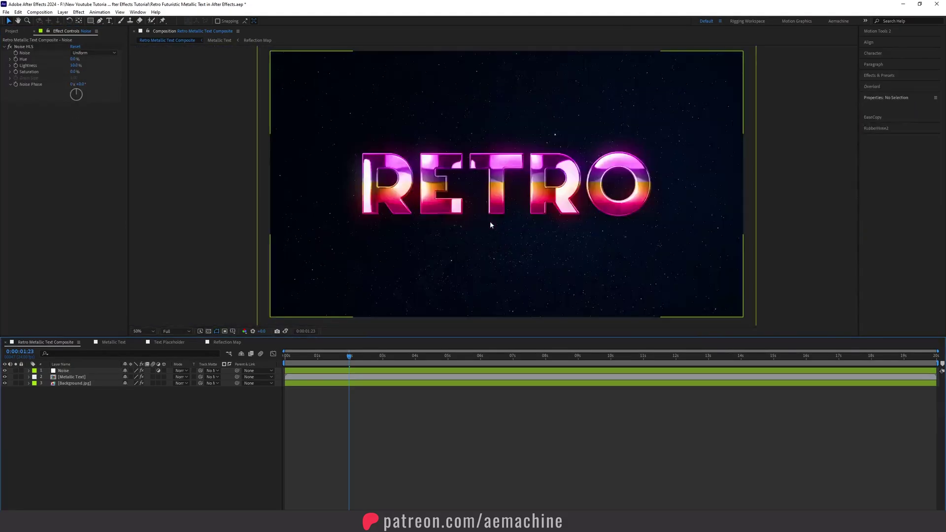
pyautogui.scroll(2, 460, 236)
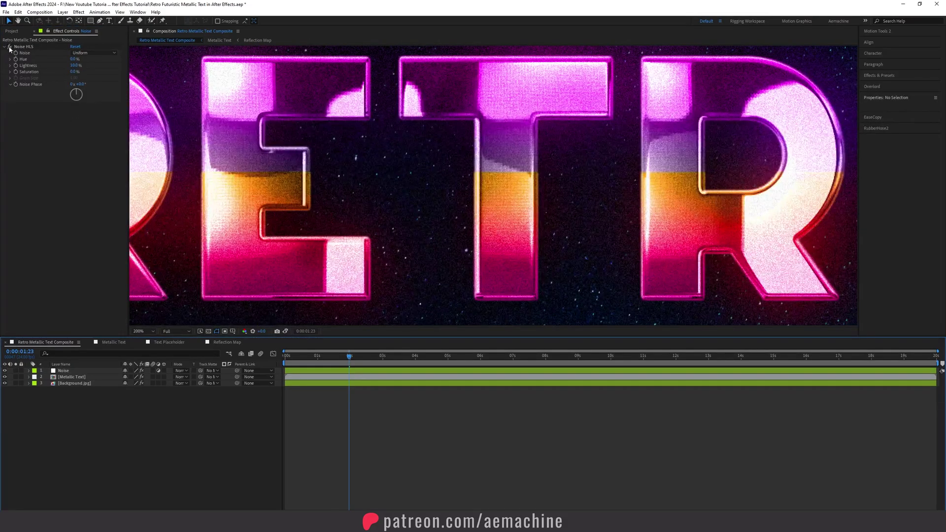
pyautogui.click(10, 46)
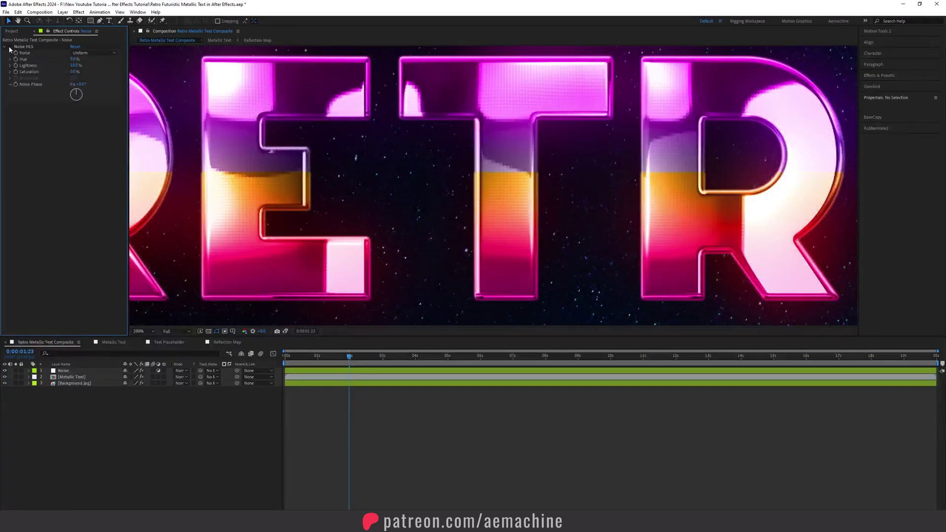
pyautogui.scroll(-4, 576, 176)
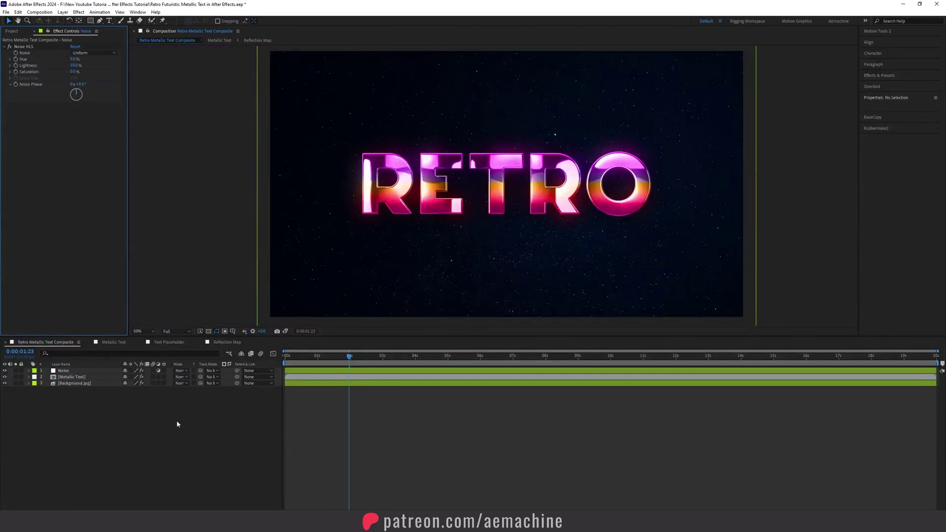
# Add another adjustment layer on top of the composite and name it Sharp
pyautogui.rightClick(77, 411)
pyautogui.moveTo(148, 416)
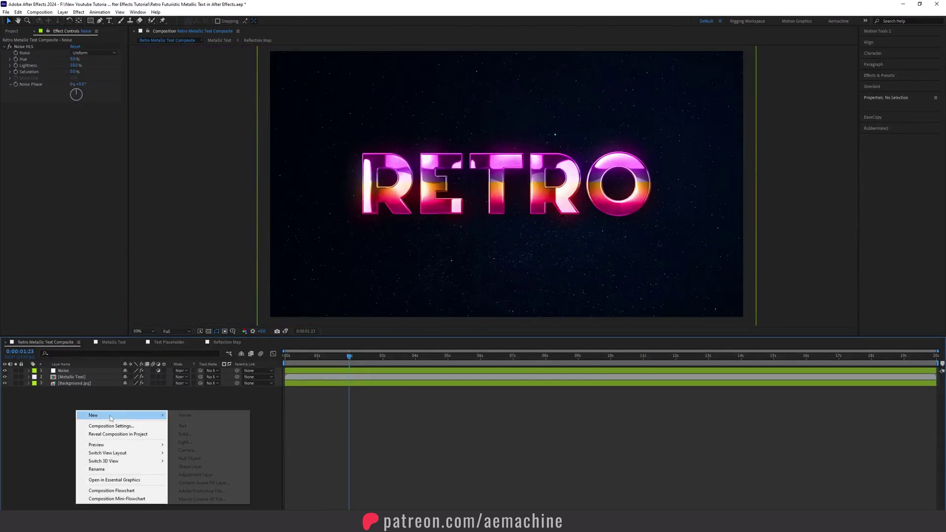
pyautogui.click(201, 475)
pyautogui.press('Return')
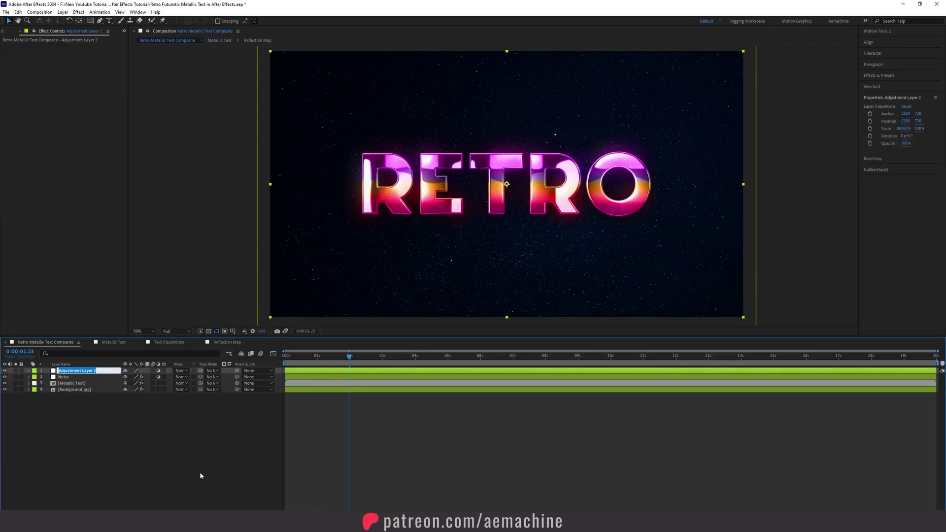
pyautogui.write('Sharp')
pyautogui.press('Return')
# Apply Fast Box Blur to the Sharp layer with a Blur Radius of 0.2 and Repeat Edge Pixels enabled
pyautogui.hotkey('ctrl', 'space')
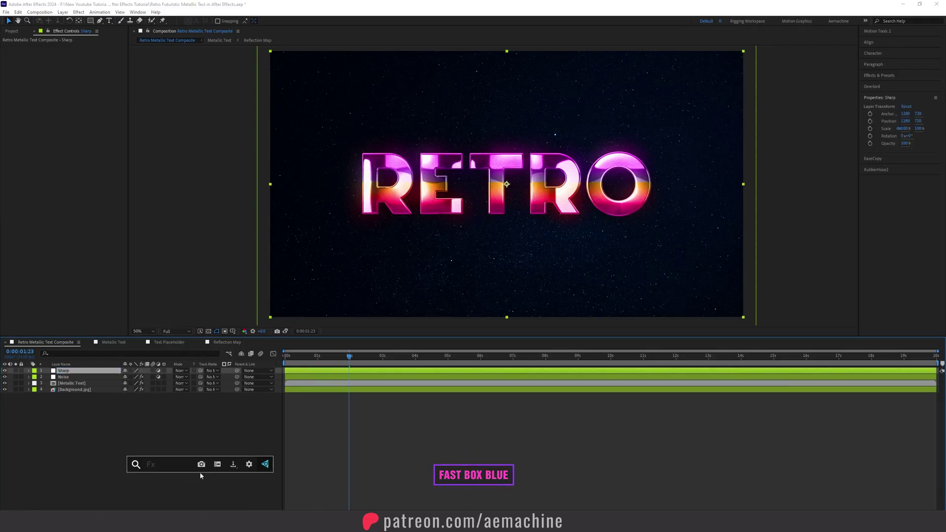
pyautogui.click(180, 447)
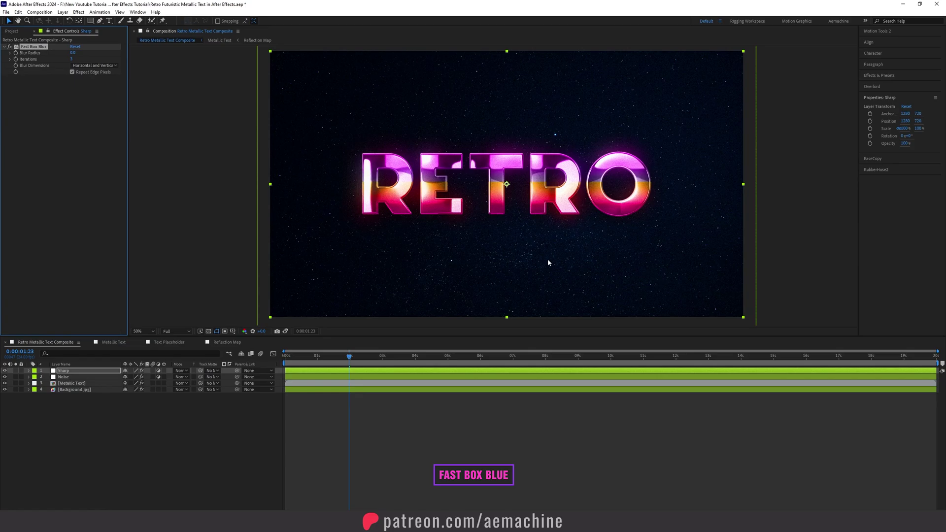
pyautogui.press('/')
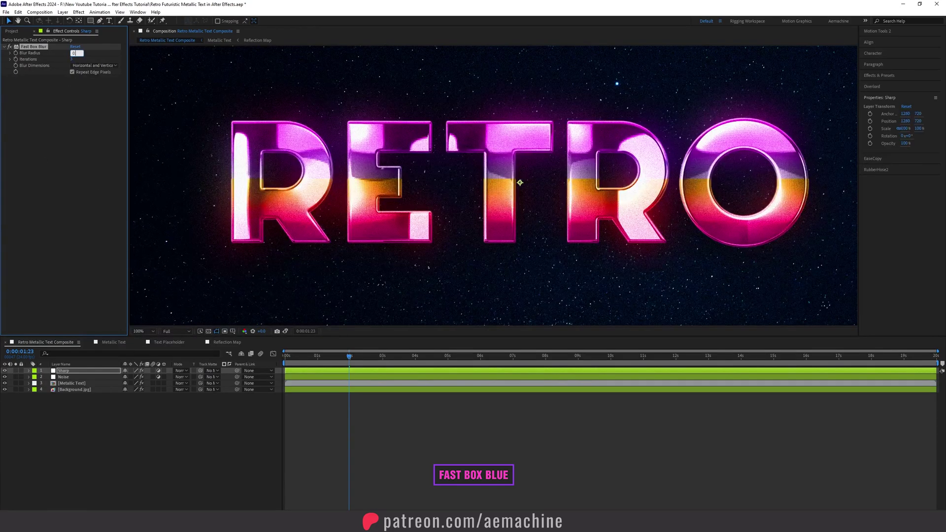
pyautogui.click(60, 140)
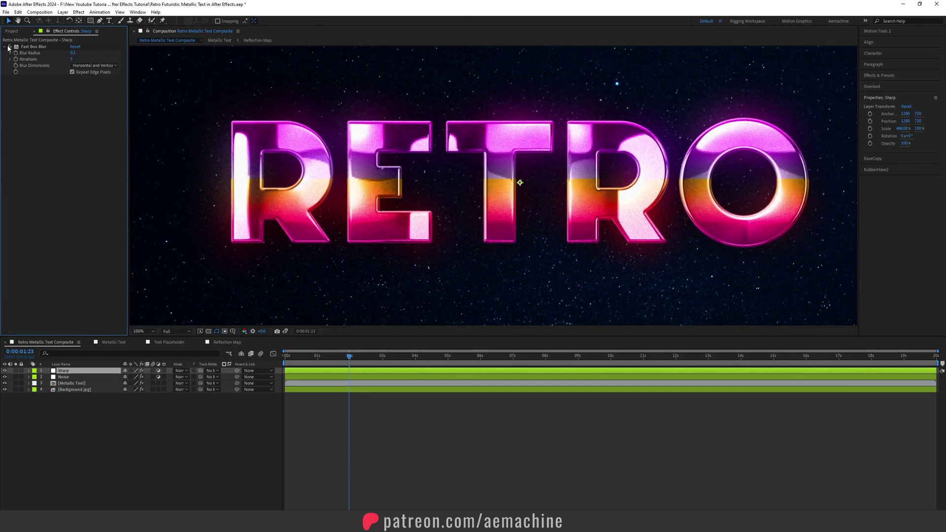
# Apply Unsharp Mask to the Sharp layer, set its Amount to 400, and check the sharpened text
pyautogui.click(72, 370)
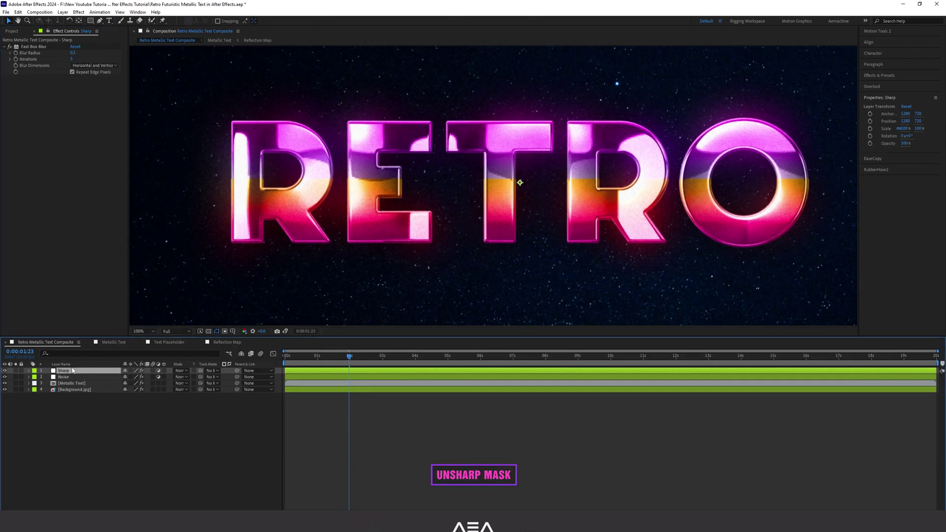
pyautogui.hotkey('ctrl', 'space')
pyautogui.write('unsh')
pyautogui.press('Return')
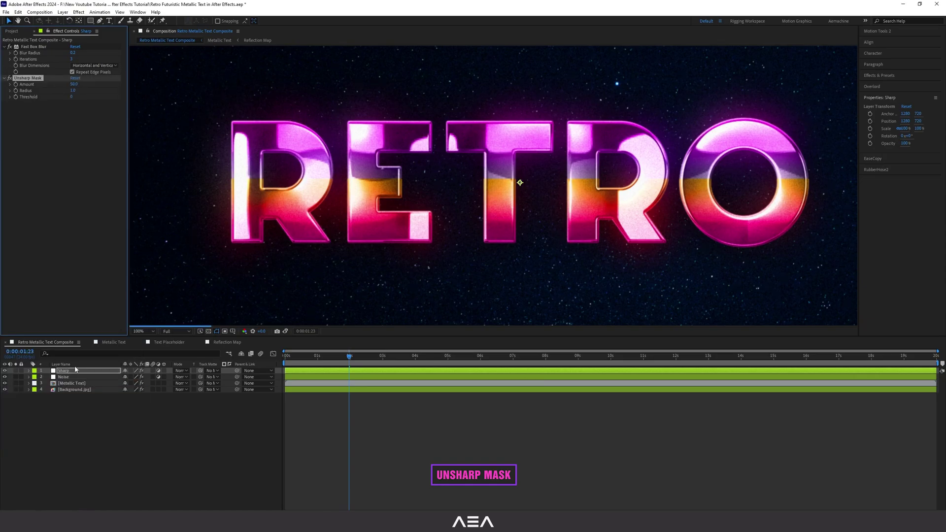
pyautogui.write('400')
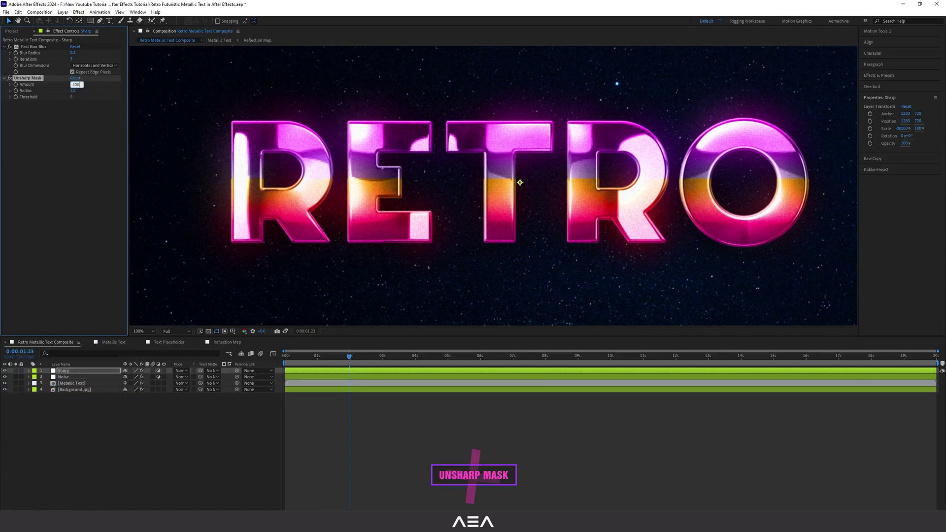
pyautogui.press('Return')
pyautogui.scroll(-2, 520, 184)
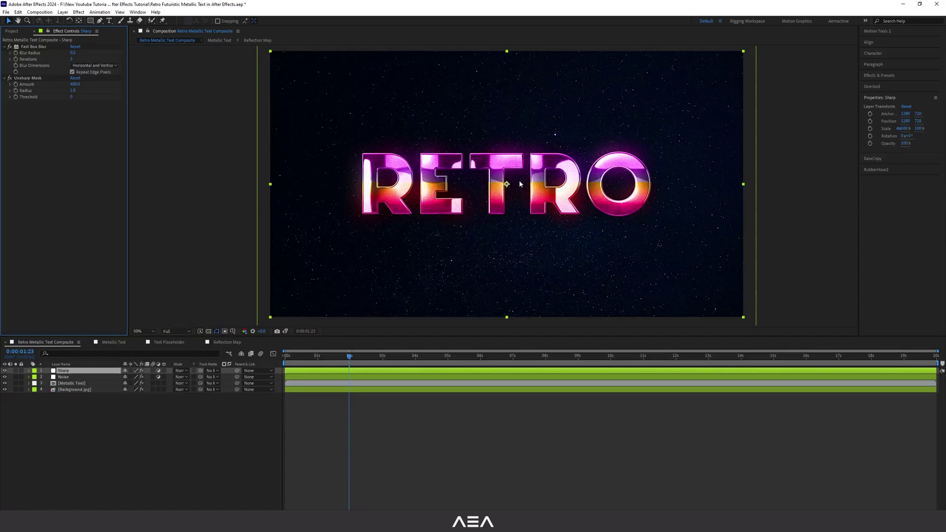
pyautogui.scroll(2, 508, 191)
pyautogui.scroll(-2, 520, 175)
pyautogui.click(213, 425)
# End the composite's work area at 10 seconds, return the playhead to the start, and save the project
pyautogui.moveTo(583, 357); pyautogui.dragTo(610, 359)
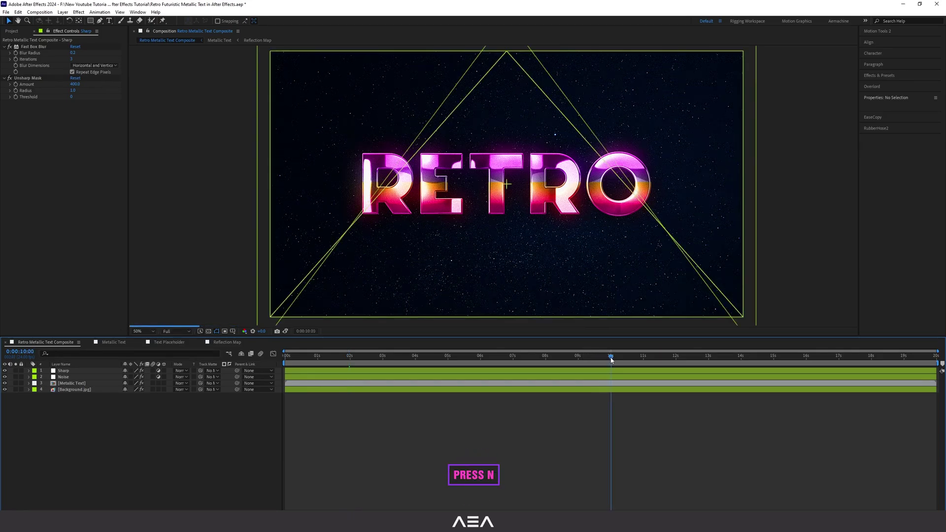
pyautogui.press('n')
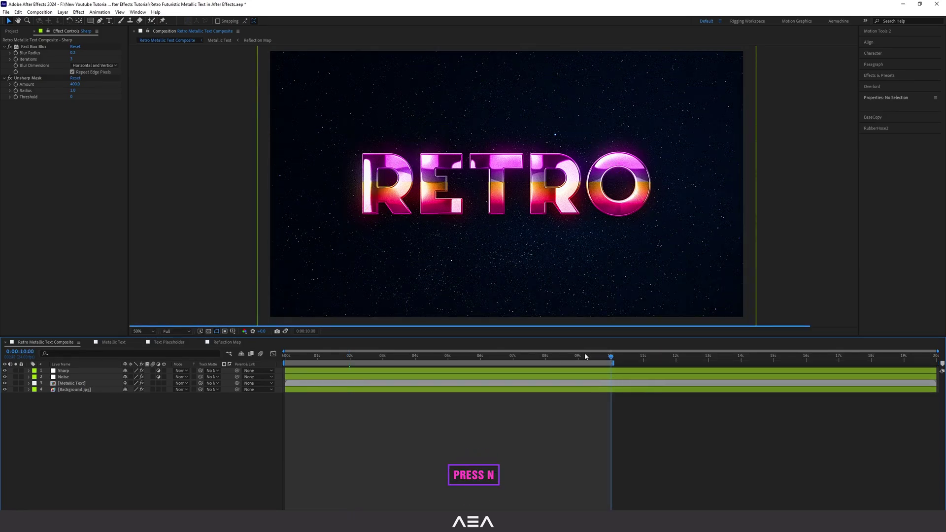
pyautogui.moveTo(584, 356); pyautogui.dragTo(581, 365)
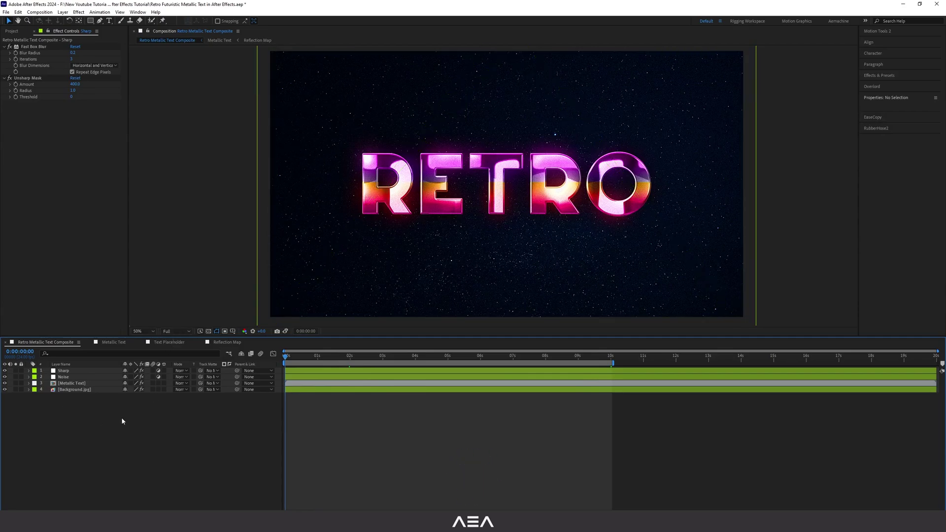
pyautogui.hotkey('ctrl', 's')
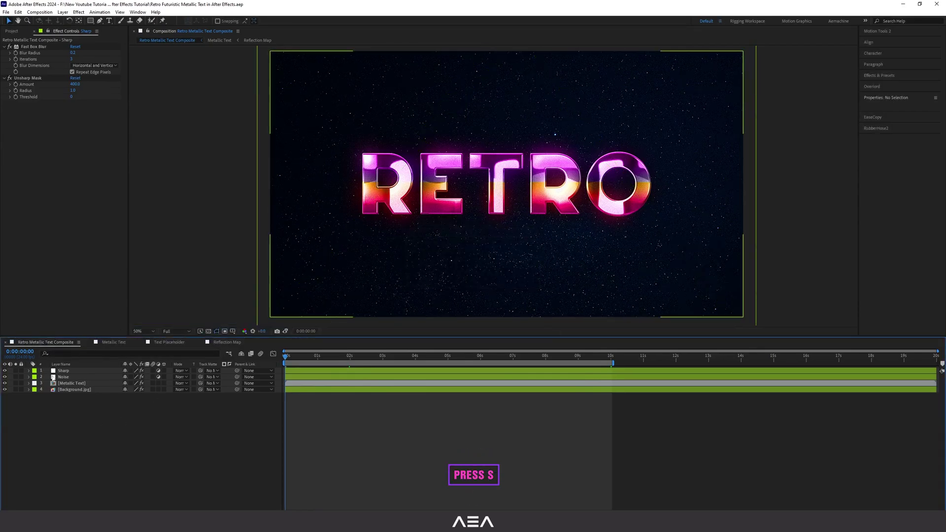
# Add a Scale keyframe of 70% to the Metallic Text layer at 0 seconds
pyautogui.click(76, 384)
pyautogui.press('s')
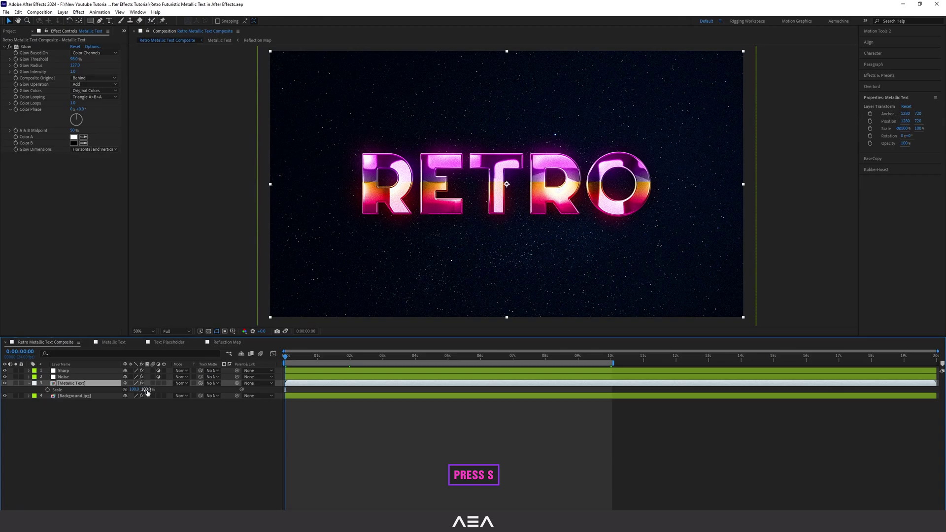
pyautogui.moveTo(147, 392); pyautogui.dragTo(142, 390)
pyautogui.hotkey('ctrl', 'z')
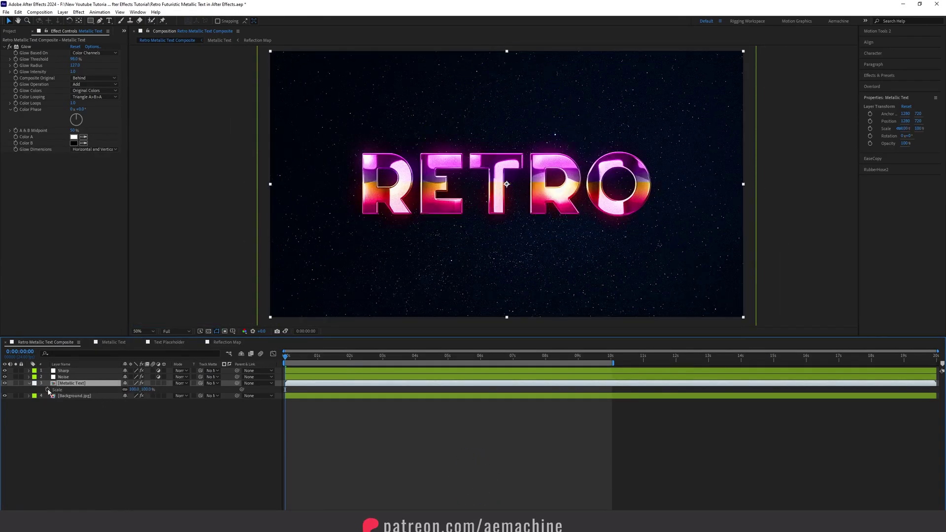
pyautogui.click(47, 390)
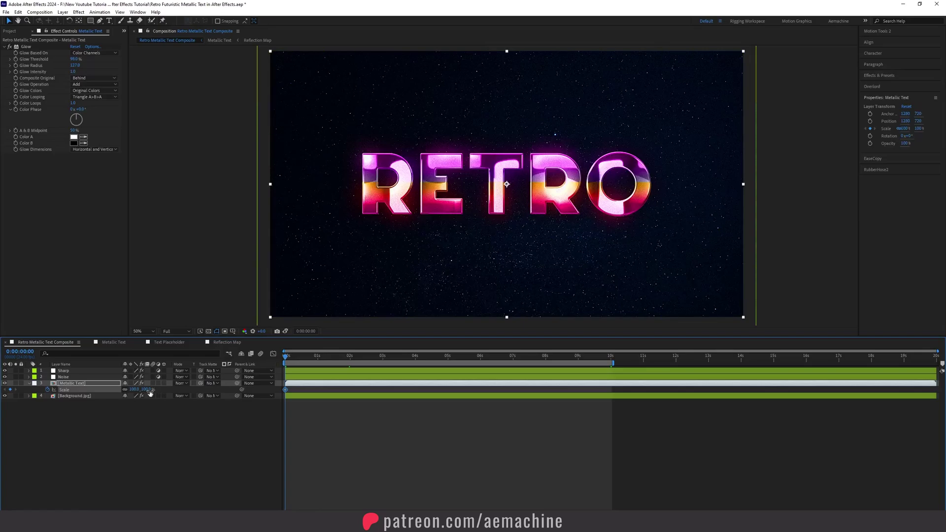
pyautogui.click(184, 460)
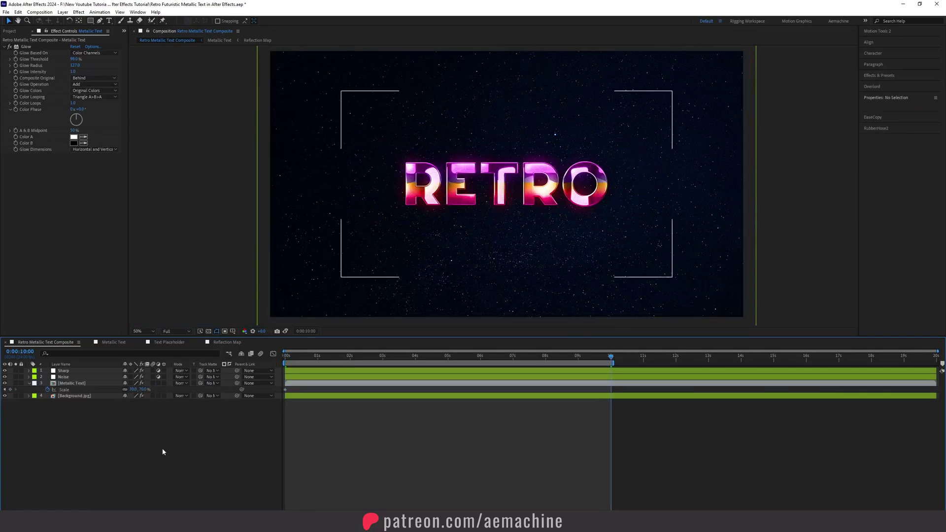
# Add a second Scale keyframe of 100% to the Metallic Text layer at 10 seconds
pyautogui.click(143, 390)
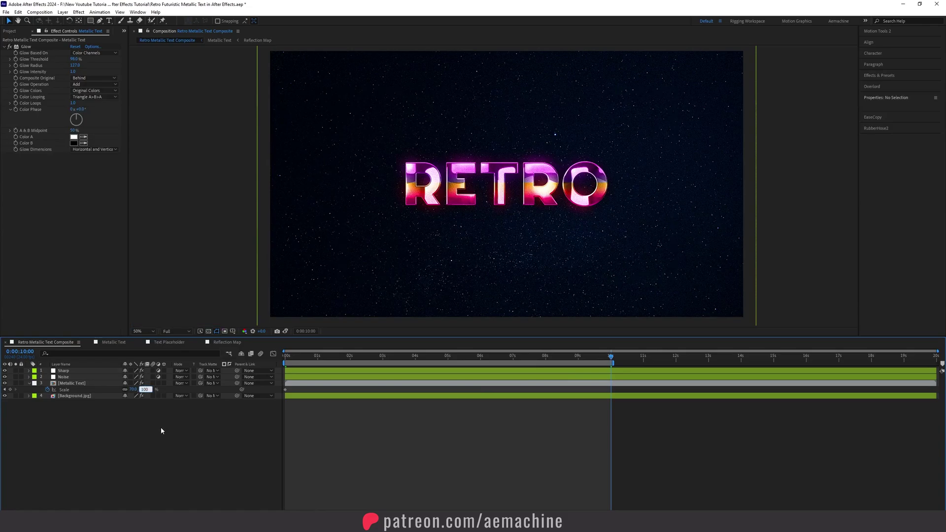
pyautogui.write('100')
pyautogui.press('Return')
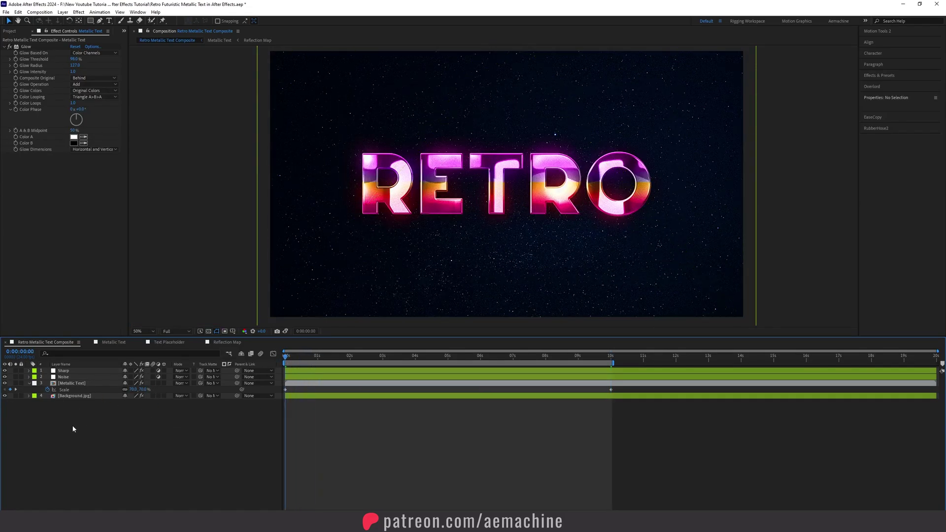
# Collapse the Metallic Text layer's properties, save the project, and preview the text's scale animation from the start
pyautogui.click(29, 383)
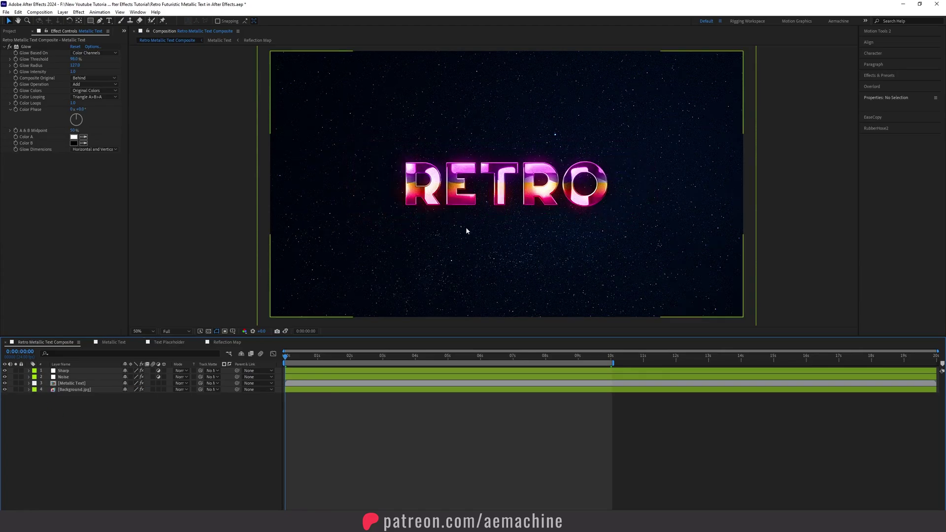
pyautogui.hotkey('ctrl', 's')
pyautogui.press('space')
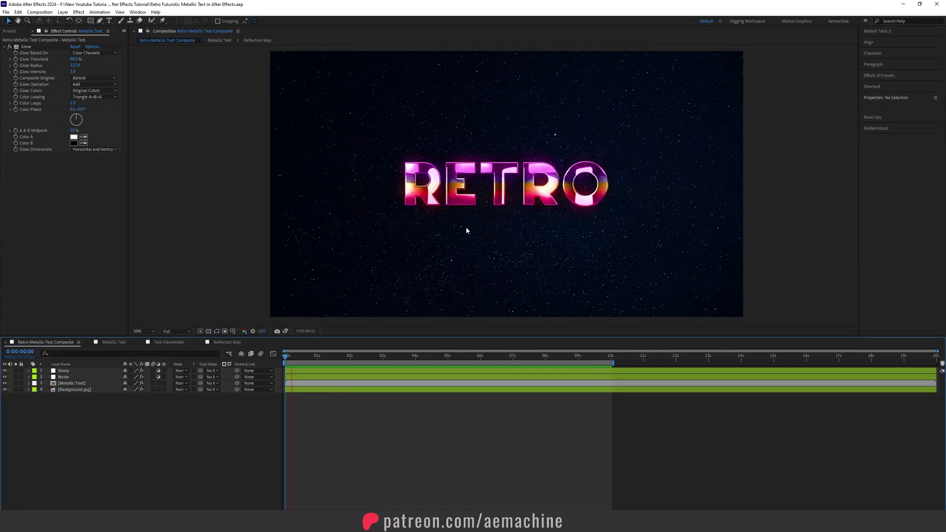